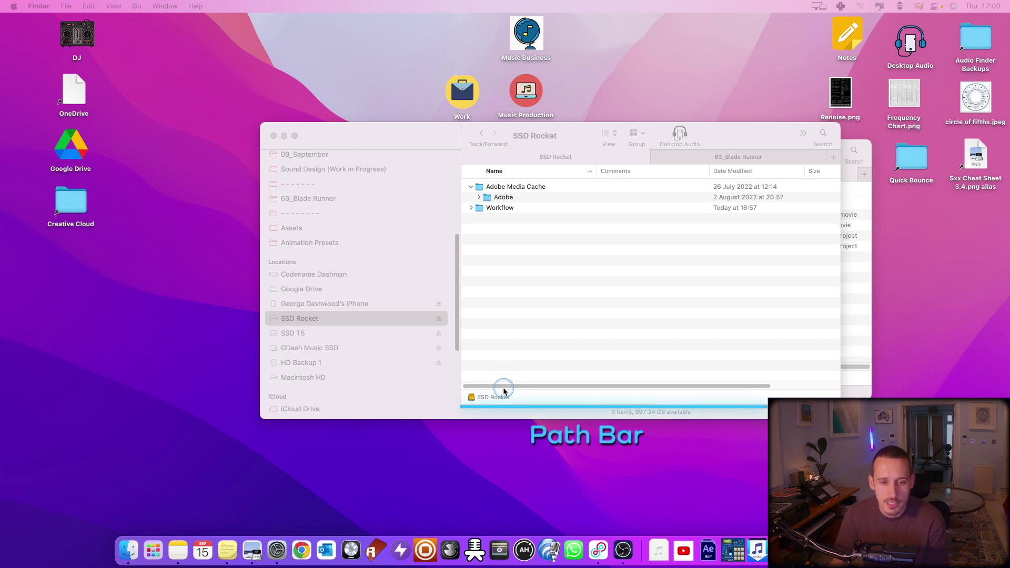
Hide the path bar of the SSD Rocket window and show it again.
left_click_drag(545, 158, 510, 132)
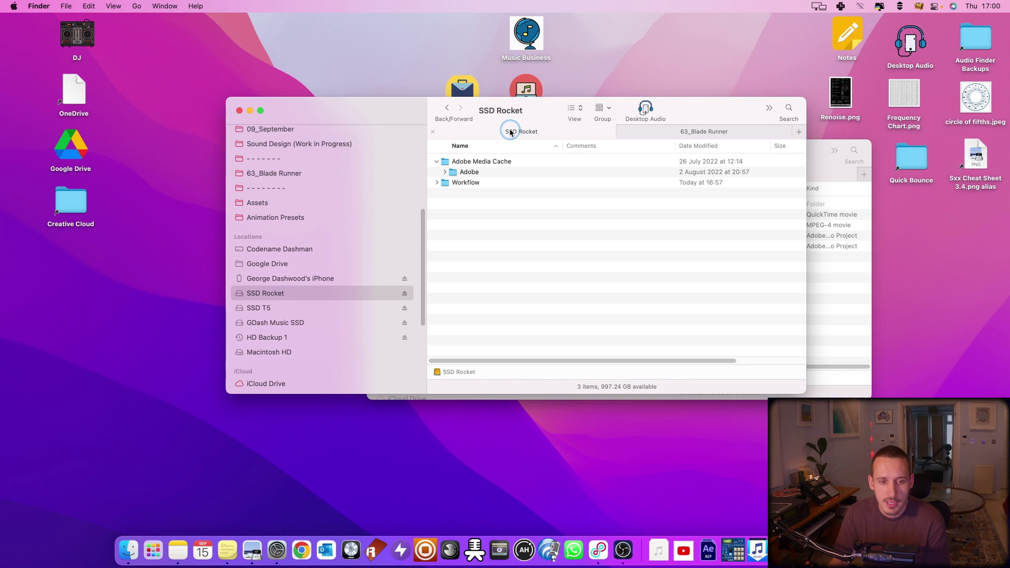
left_click(114, 6)
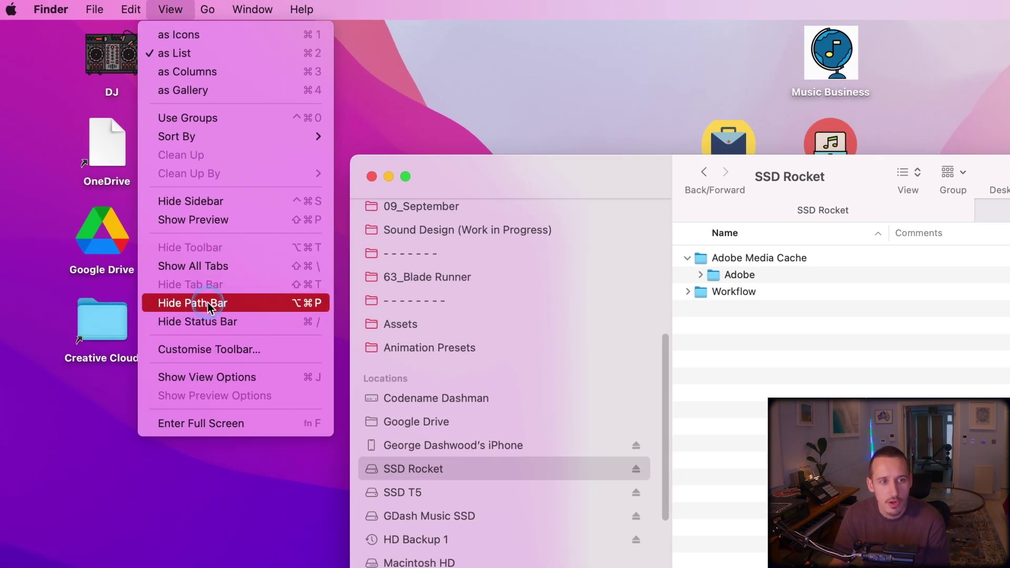
left_click(180, 304)
left_click(170, 9)
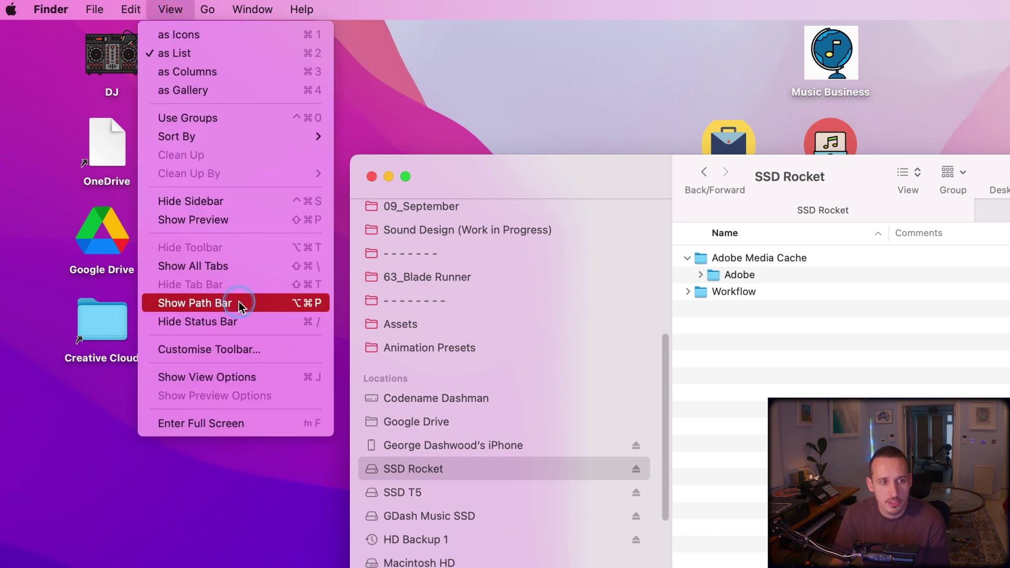
left_click(206, 303)
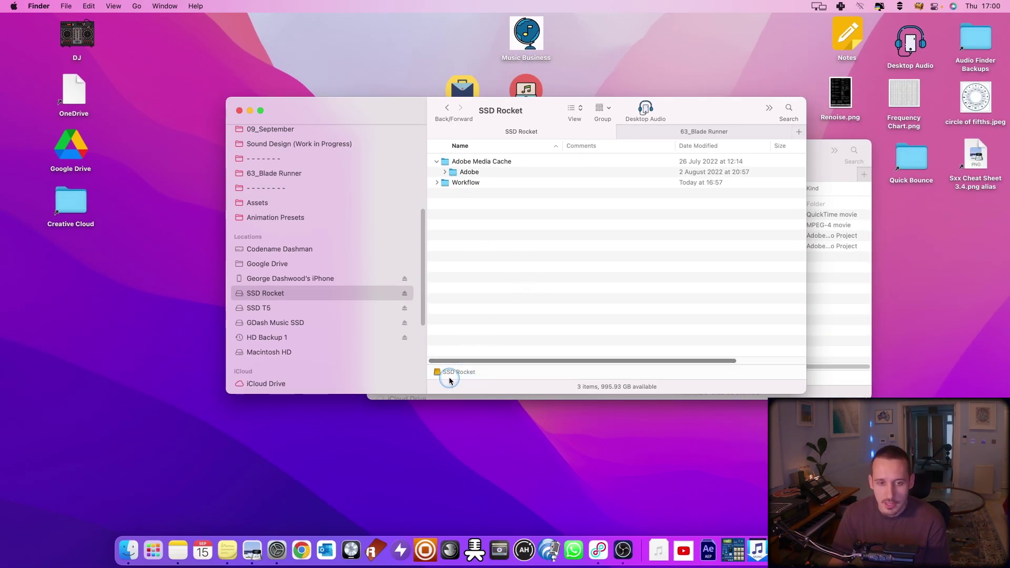
Expand the Adobe folder with all its subfolders and select the 0a folder inside the disk cache.
left_click(469, 168)
left_click(445, 172, "alt")
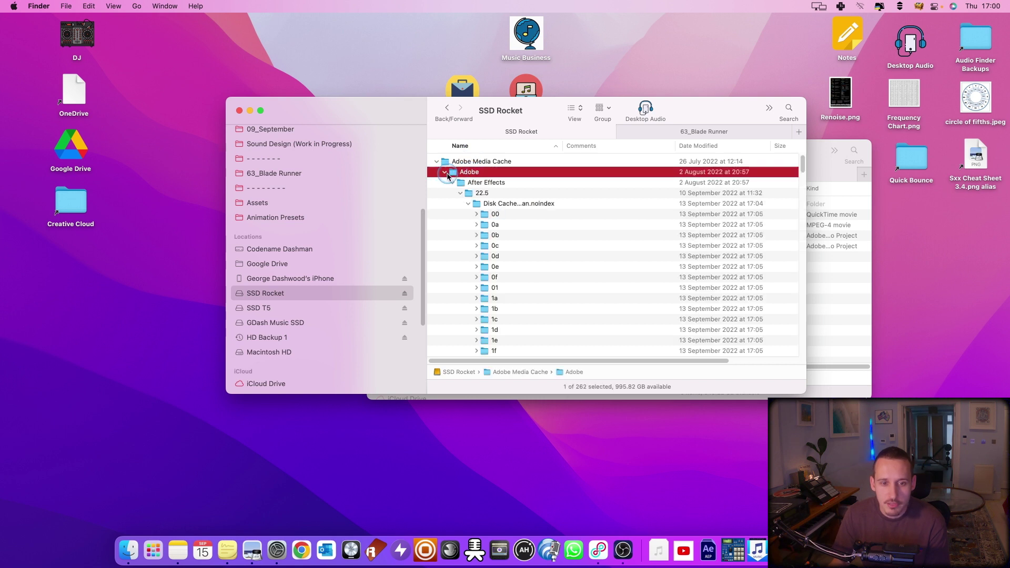
left_click(510, 224)
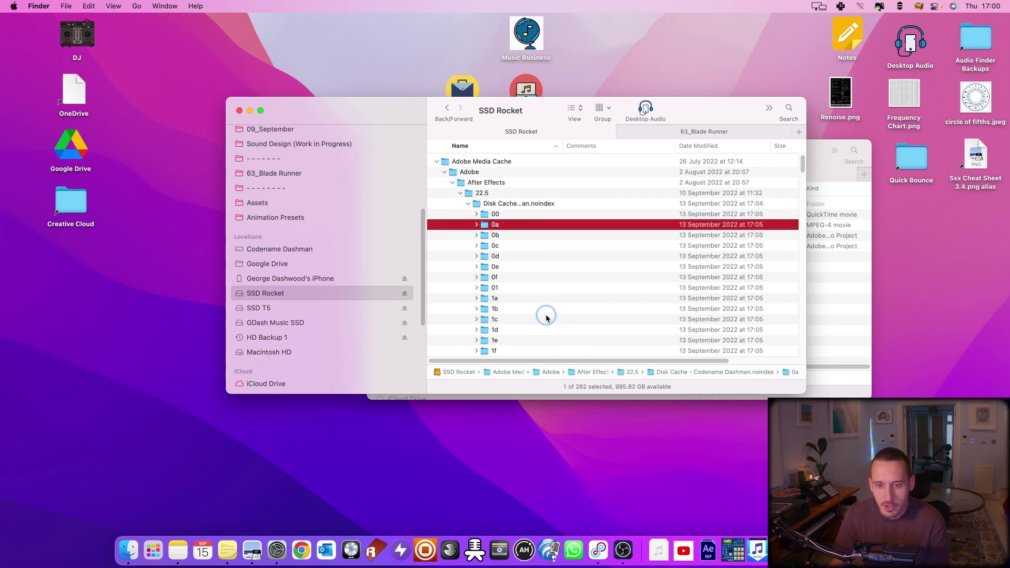
Open the Disk Cache folder from the displayed path in a new tab and close the 63_Blade Runner tab.
right_click(665, 377)
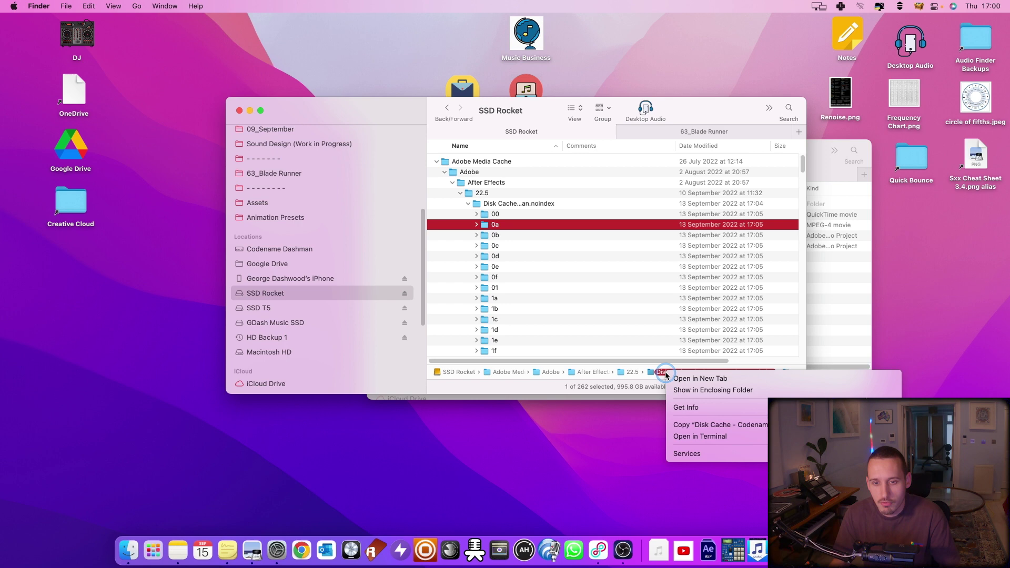
left_click(684, 379)
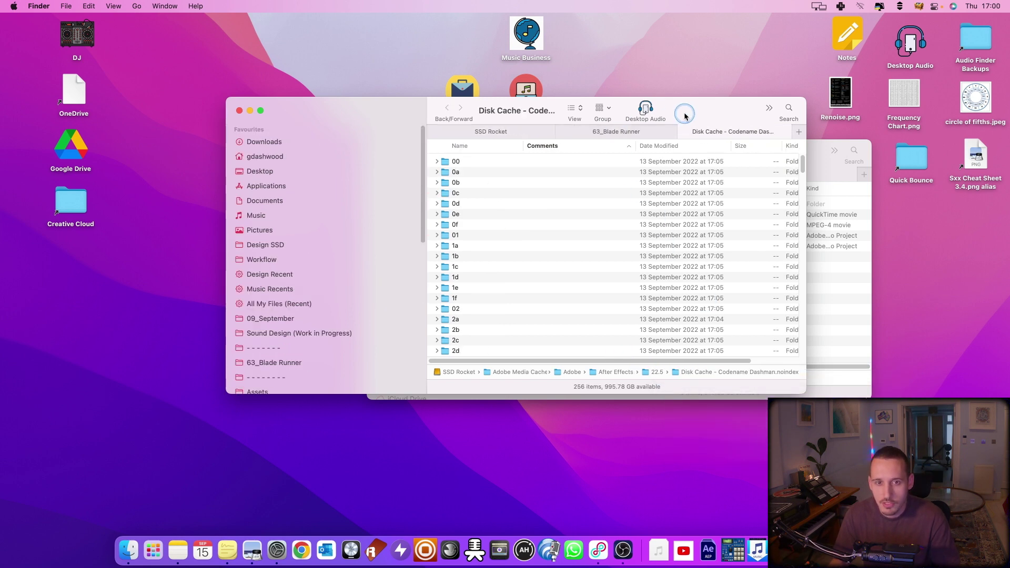
left_click(562, 132)
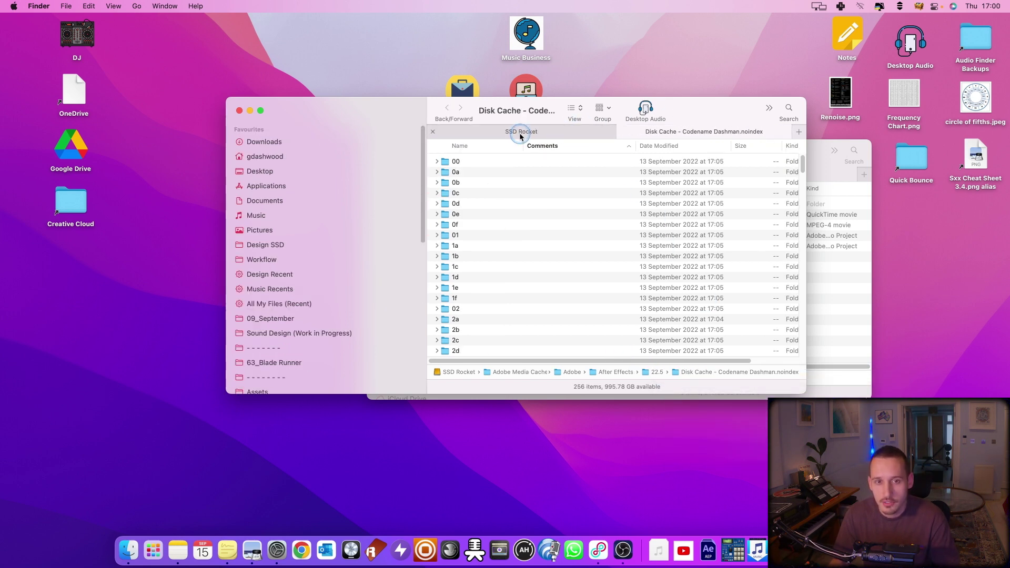
In the SSD Rocket tab, go up the folder path through After Effects and Adobe to Adobe Media Cache.
left_click(517, 132)
double_click(595, 372)
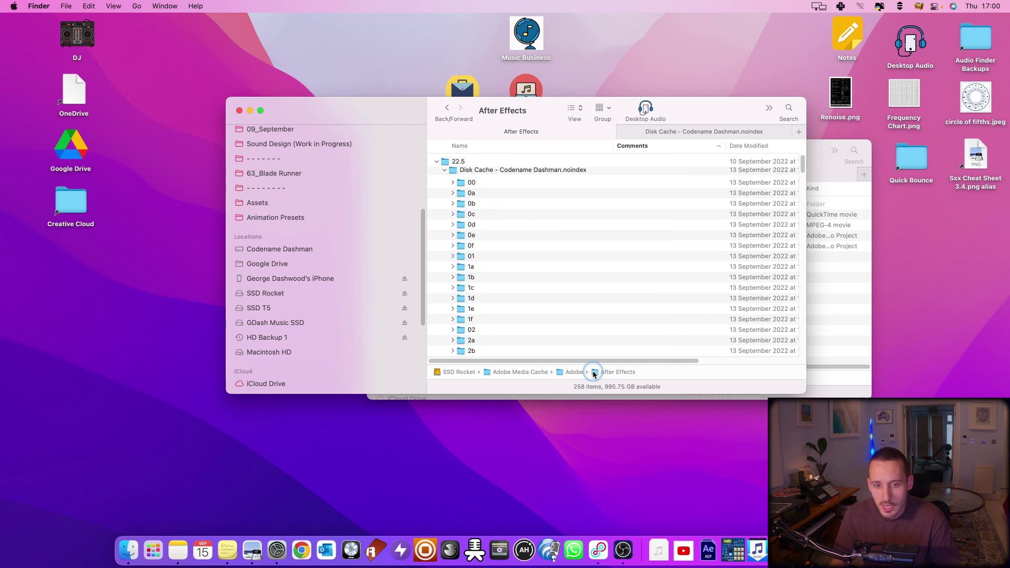
double_click(575, 372)
double_click(546, 373)
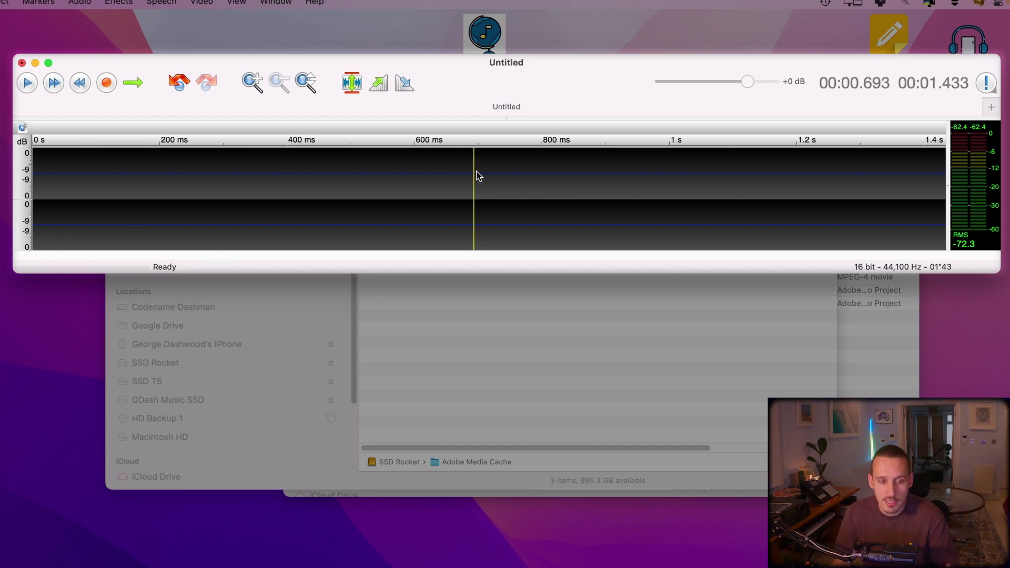
Start exporting the Untitled audio recording and reuse the name of the existing "Drum Break - This Cut Got Flavour" file.
key("super+shift+s")
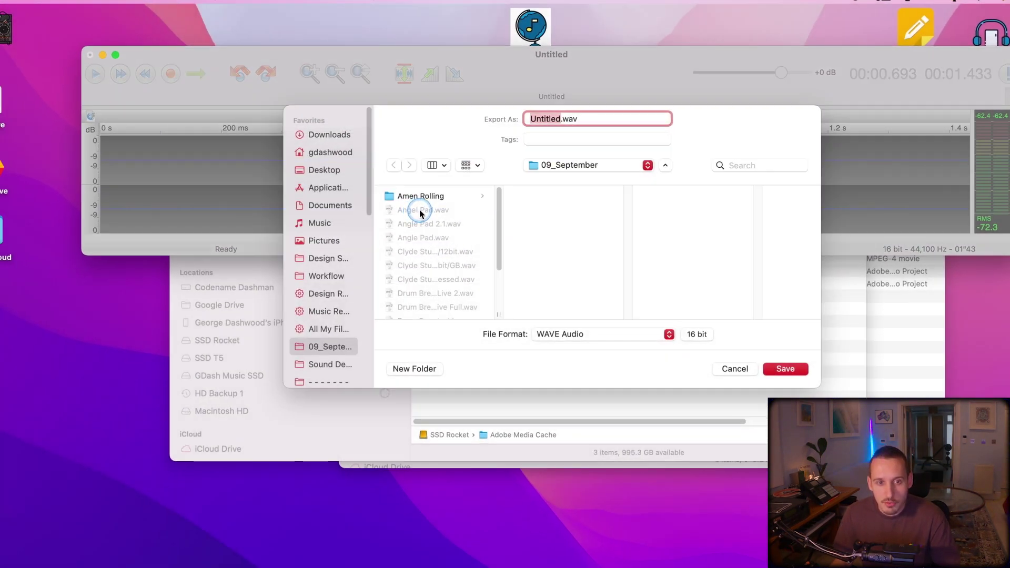
left_click(420, 211)
left_click(426, 266)
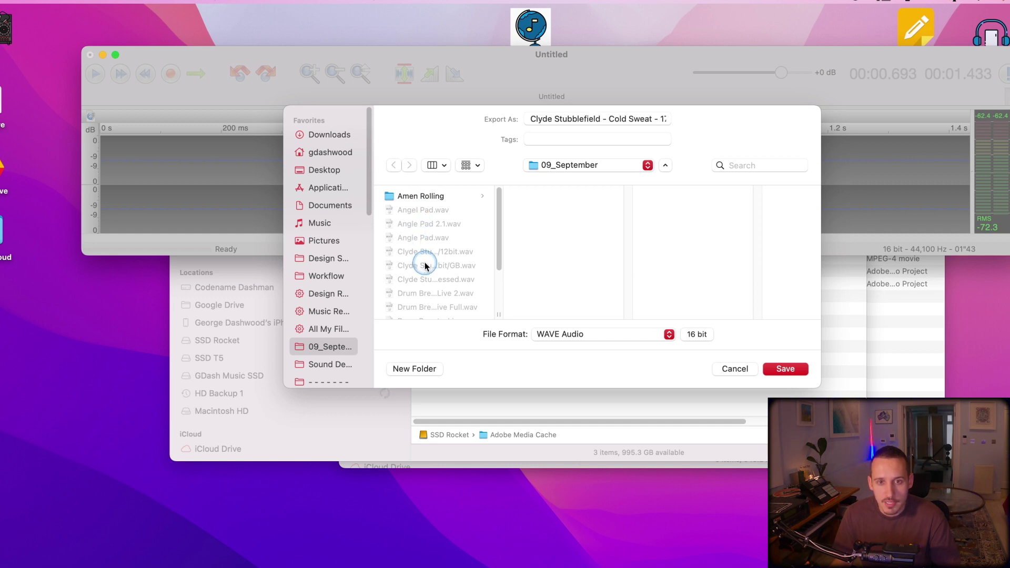
scroll(436, 253, "down", 5)
left_click(425, 270)
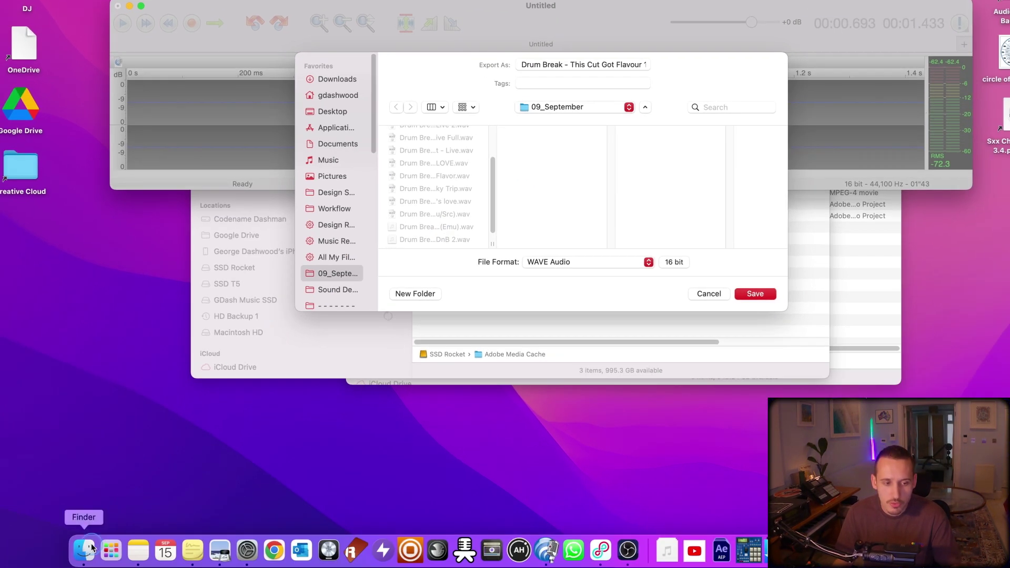
Switch to Finder, arrange its windows so the save dialog stays accessible, and open the 63_Blade Runner folder.
left_click(85, 550)
left_click(433, 115)
left_click_drag(380, 77, 180, 197)
scroll(61, 305, "up", 5)
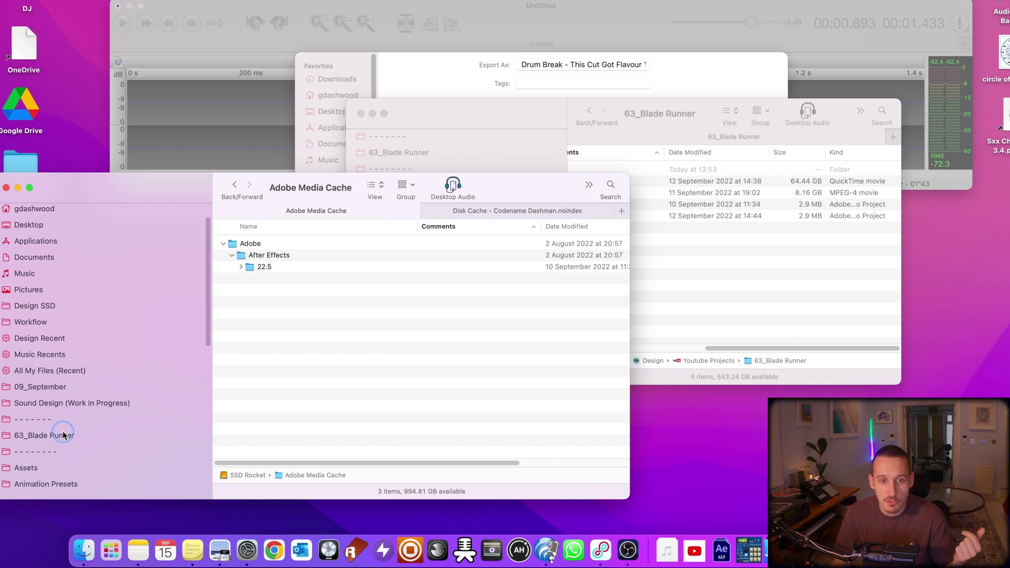
left_click(63, 435)
left_click_drag(646, 115, 781, 256)
left_click_drag(237, 195, 190, 205)
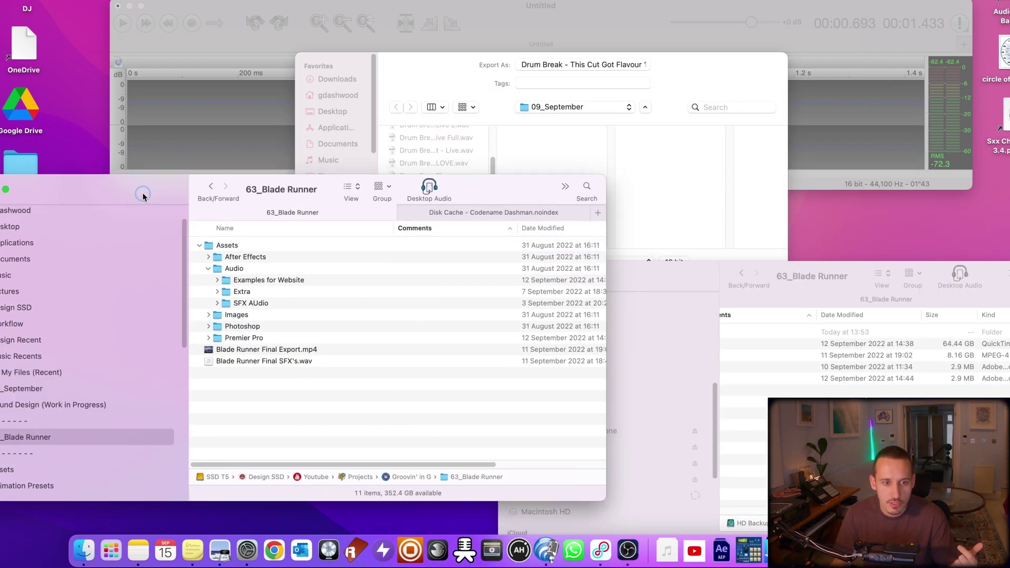
Set the save dialog's destination to the Examples for Website folder taken from the Finder window.
left_click(215, 256)
left_click_drag(240, 291, 664, 192)
left_click(570, 62)
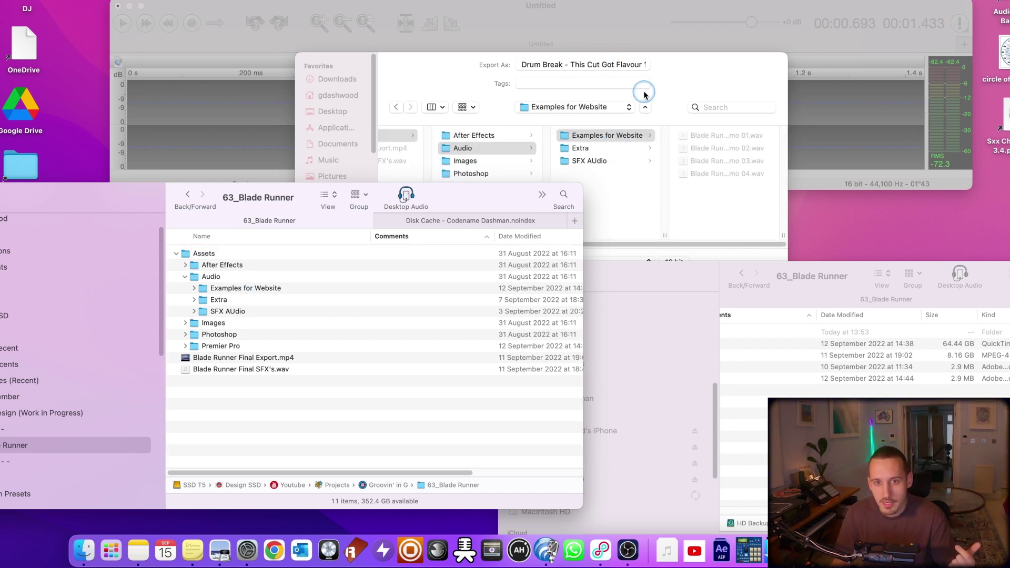
left_click(620, 136)
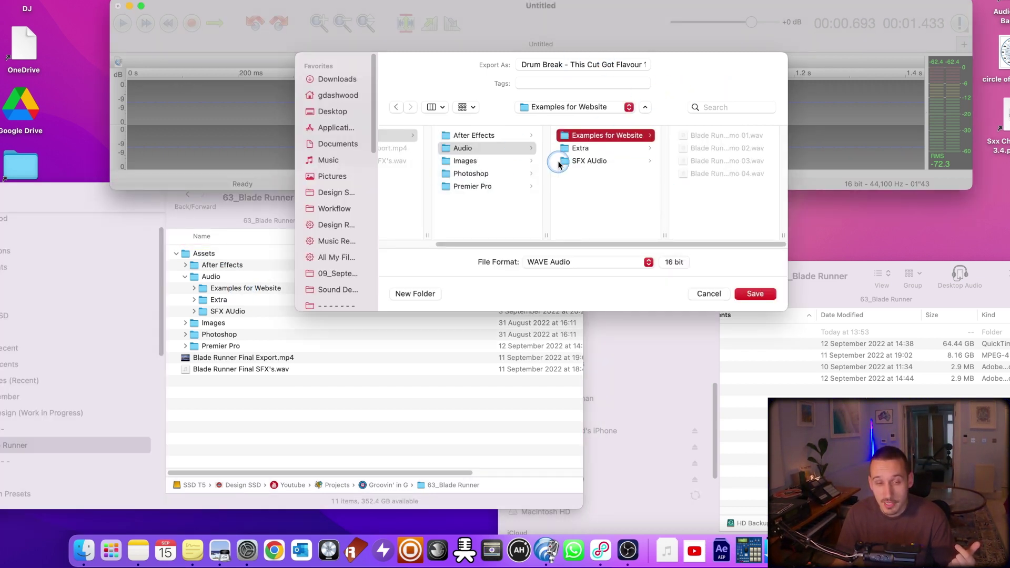
In Finder, open the dashed separator folder above 63_Blade Runner, view its enclosing Notes folder, and return to 63_Blade Runner.
left_click(415, 229)
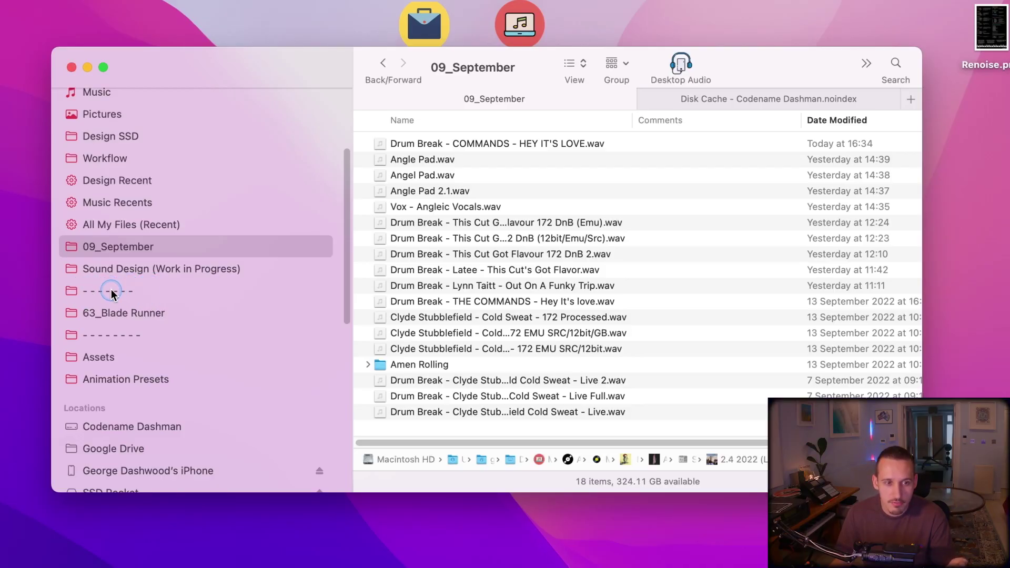
left_click(112, 293)
right_click(430, 68)
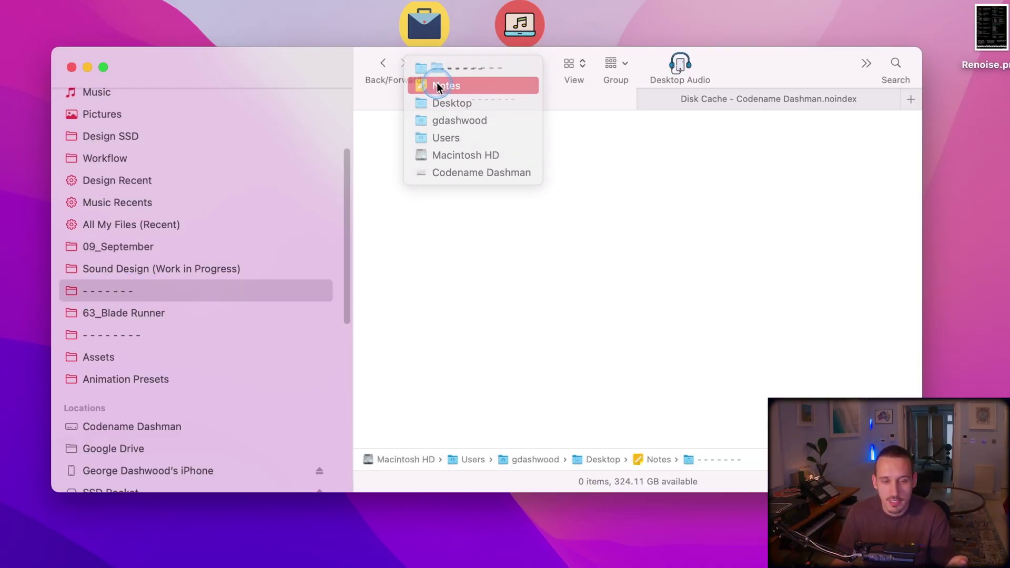
left_click(436, 86)
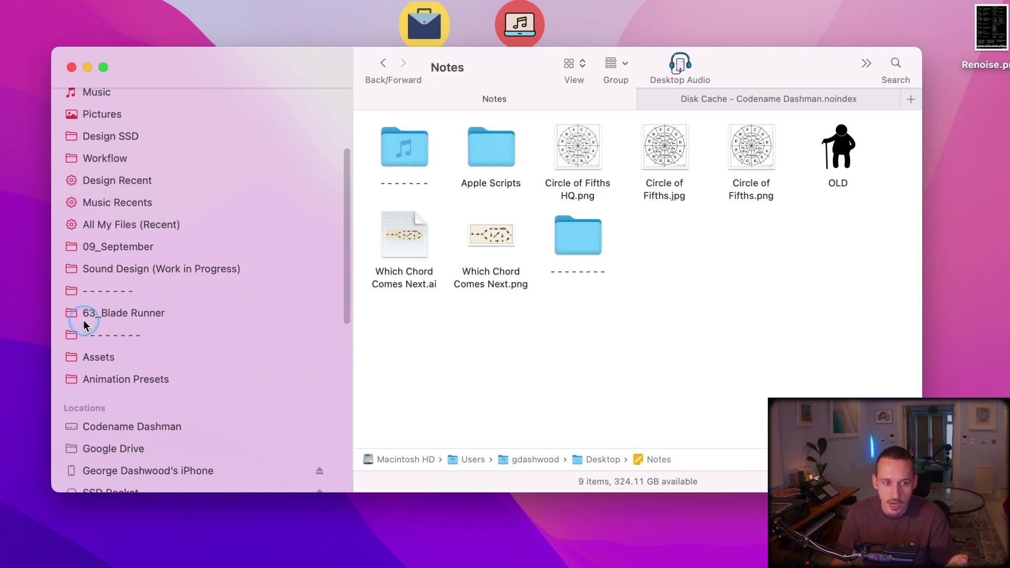
left_click(160, 313)
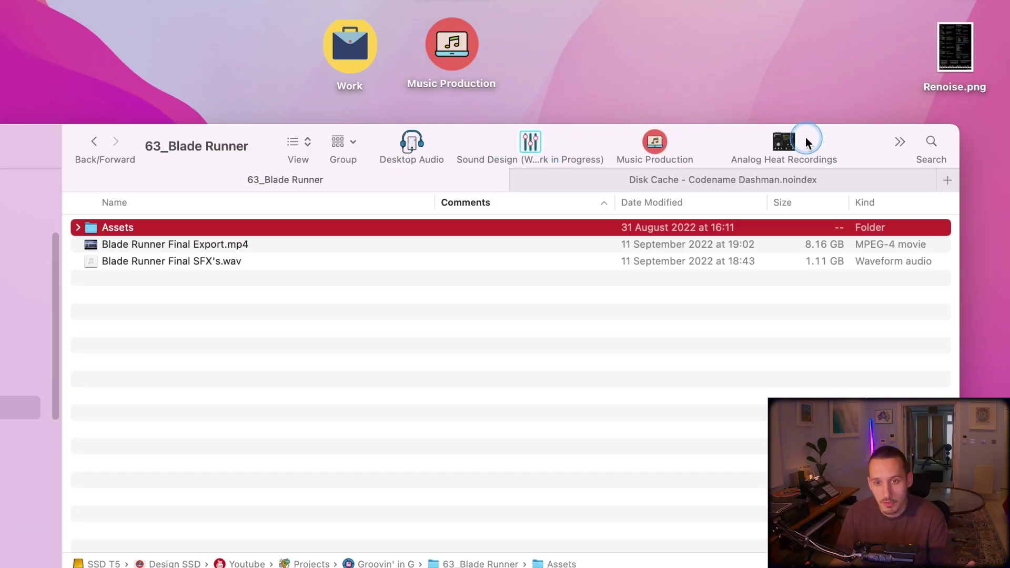
Switch the Finder toolbar display to Icon Only, to Text Only, and back to Icon and Text.
right_click(534, 143)
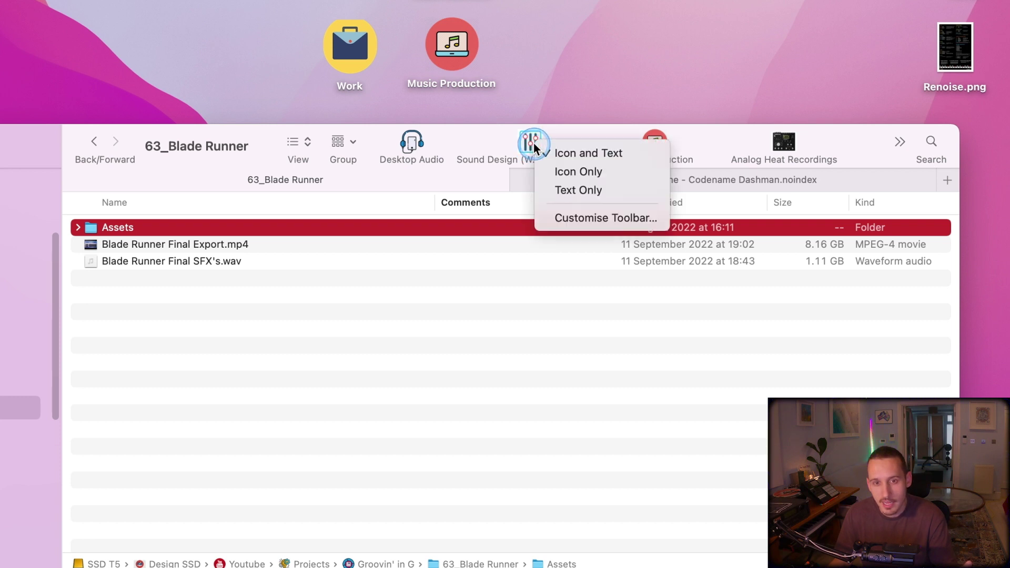
left_click(579, 171)
right_click(711, 147)
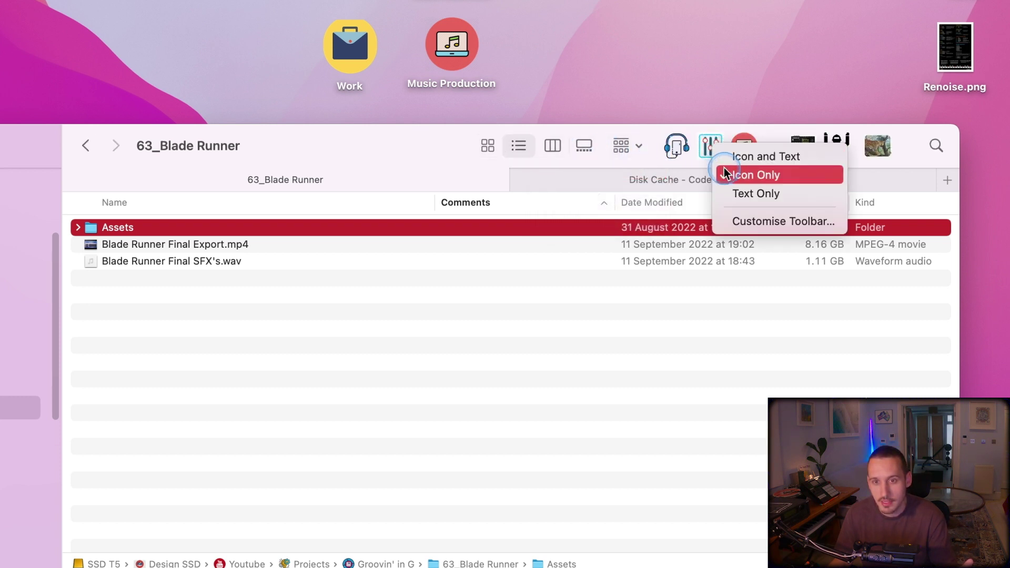
left_click(741, 190)
right_click(670, 148)
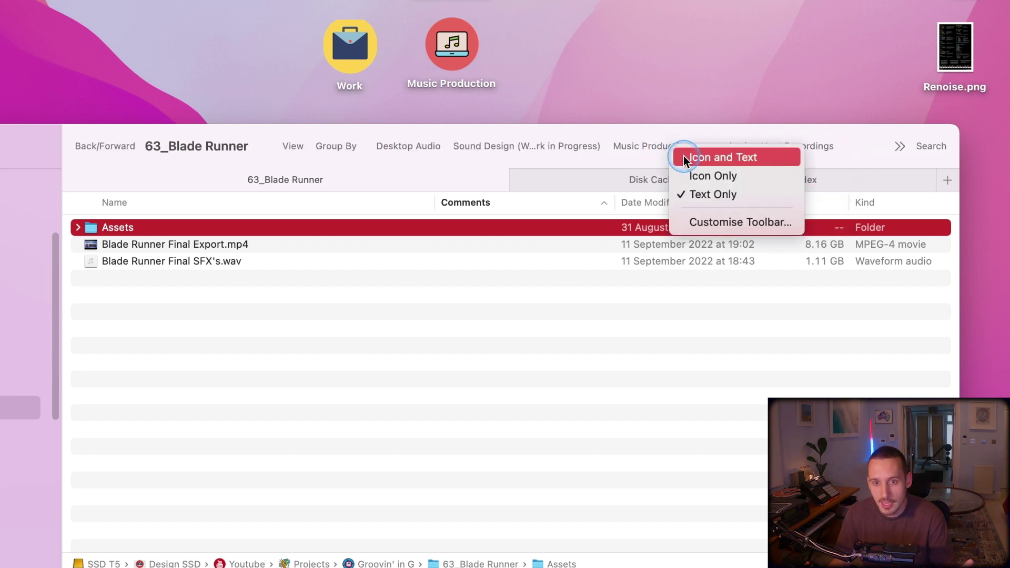
left_click(694, 157)
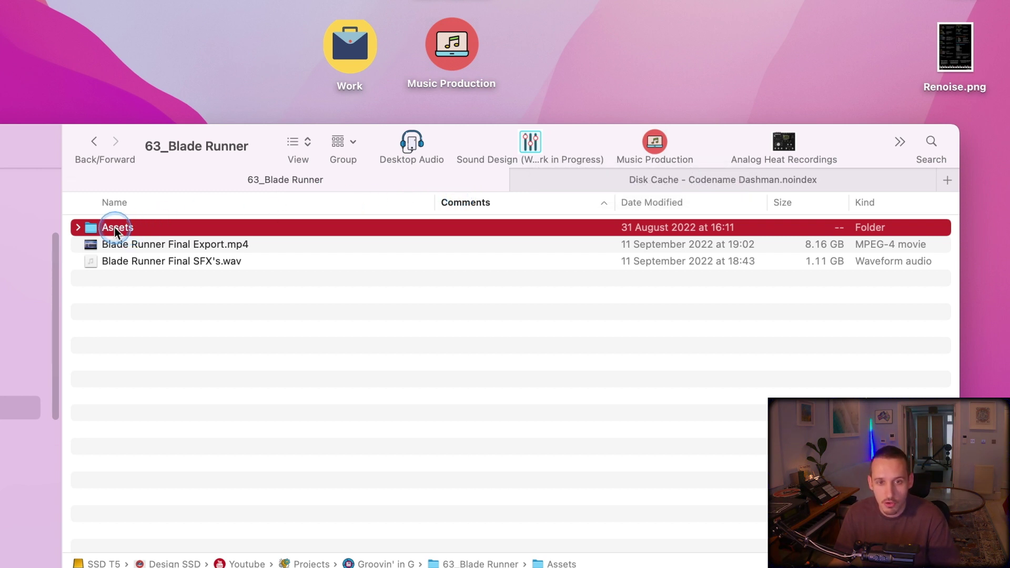
Add the Assets folder to the toolbar between Sound Design and Music Production, and remove it again.
left_click_drag(449, 168, 626, 143)
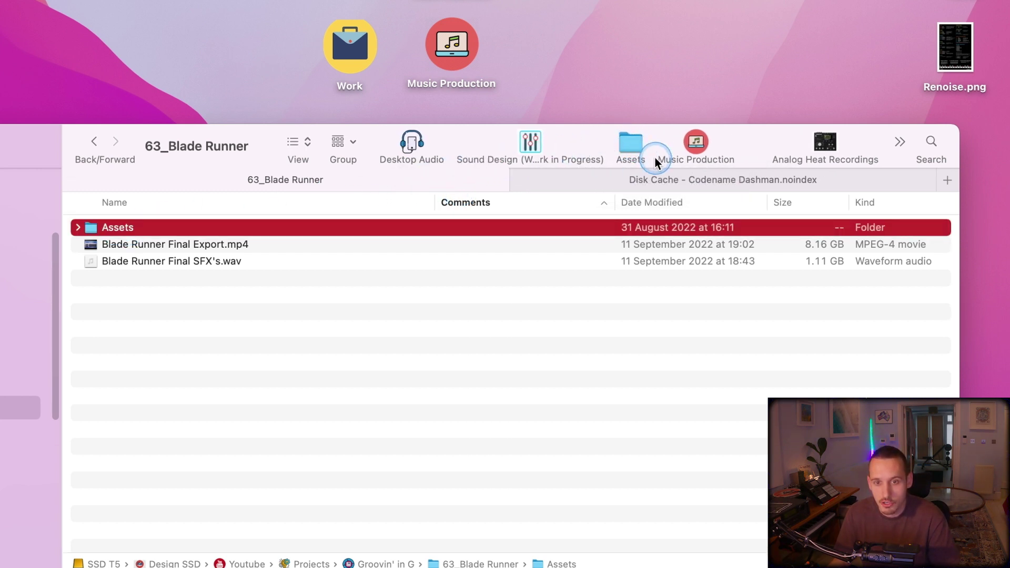
left_click_drag(629, 148, 753, 54)
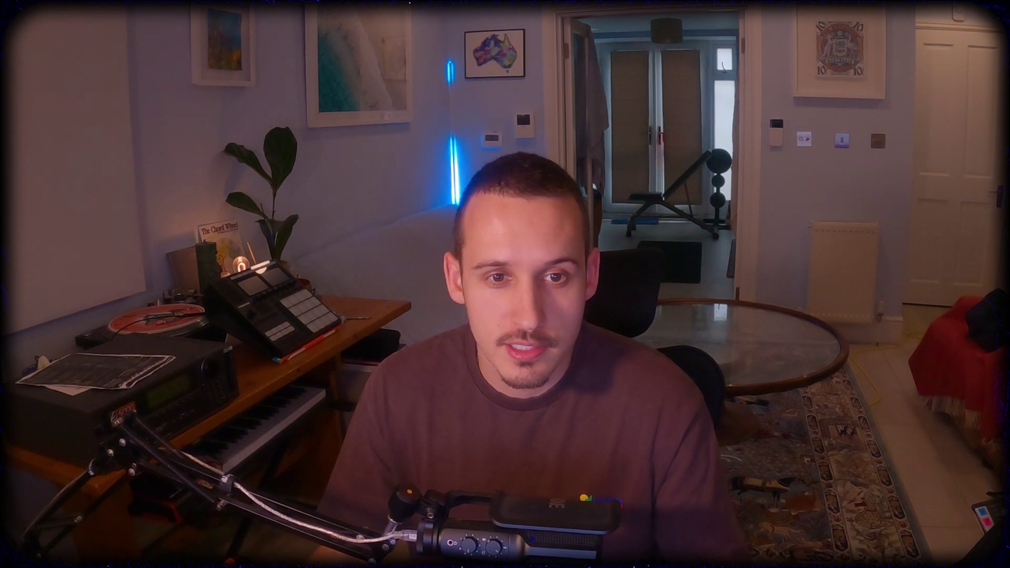
Open the Tags settings in the Finder preferences and move the preferences window clear for editing.
left_click(39, 6)
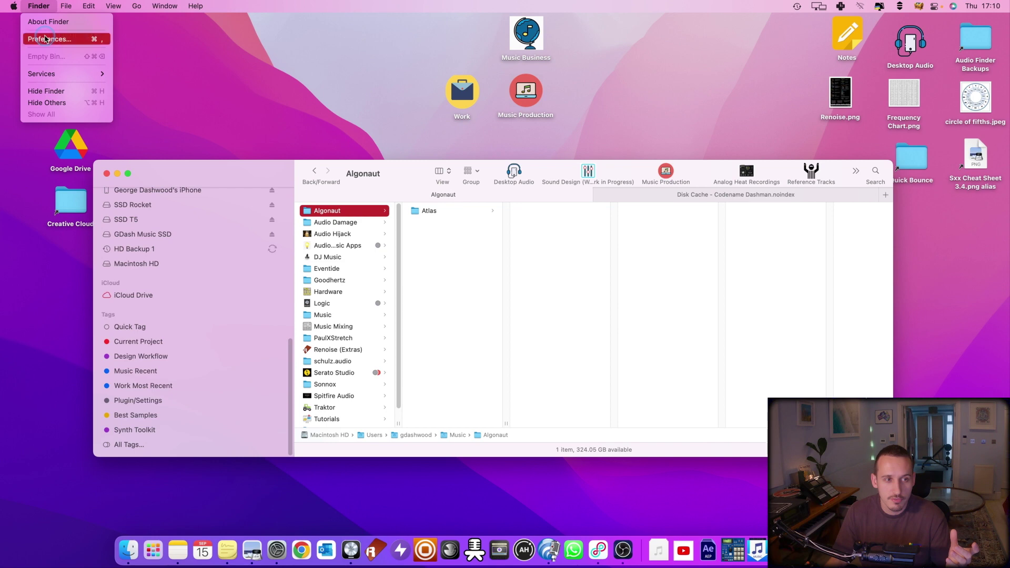
left_click(45, 39)
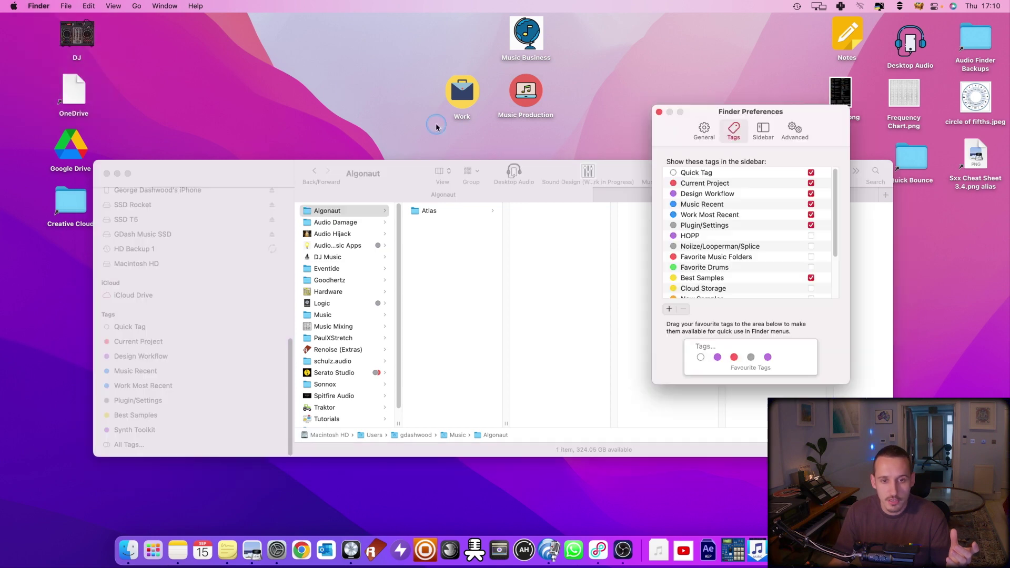
left_click(711, 133)
left_click(733, 133)
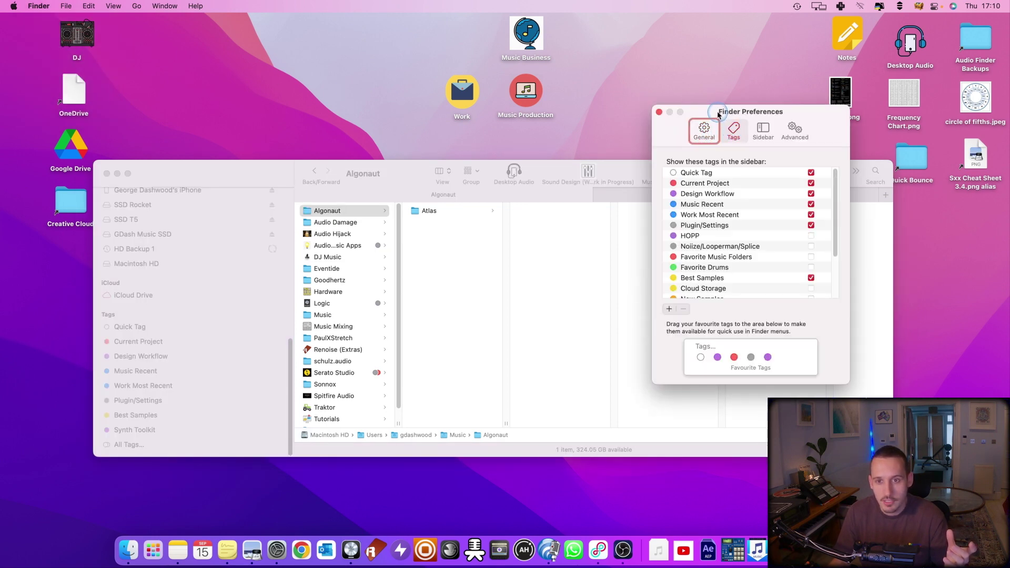
left_click_drag(715, 105, 613, 105)
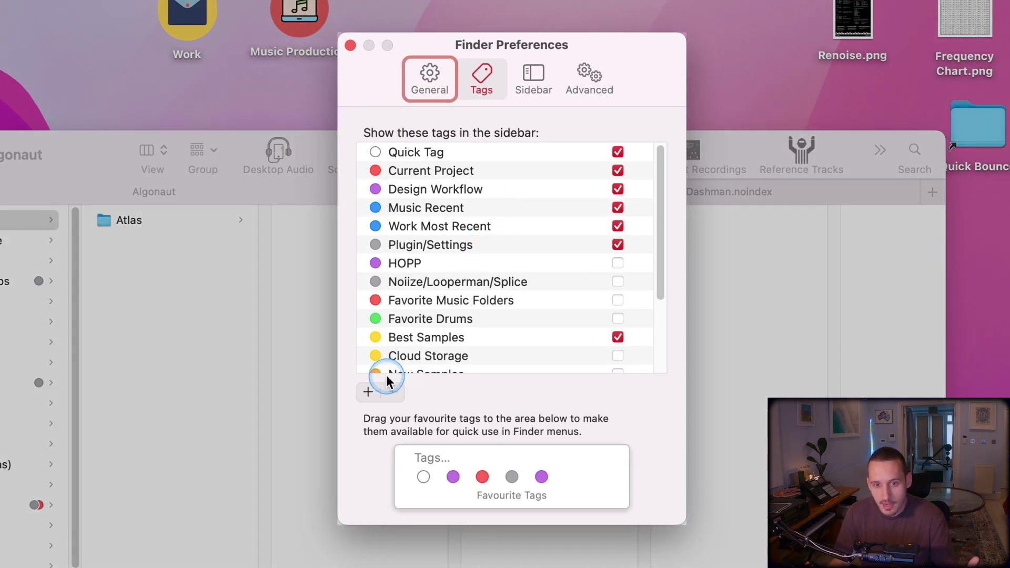
Add a new tag named "Tutorial Tag".
left_click(367, 392)
type("Tutorial Tag")
key("Return")
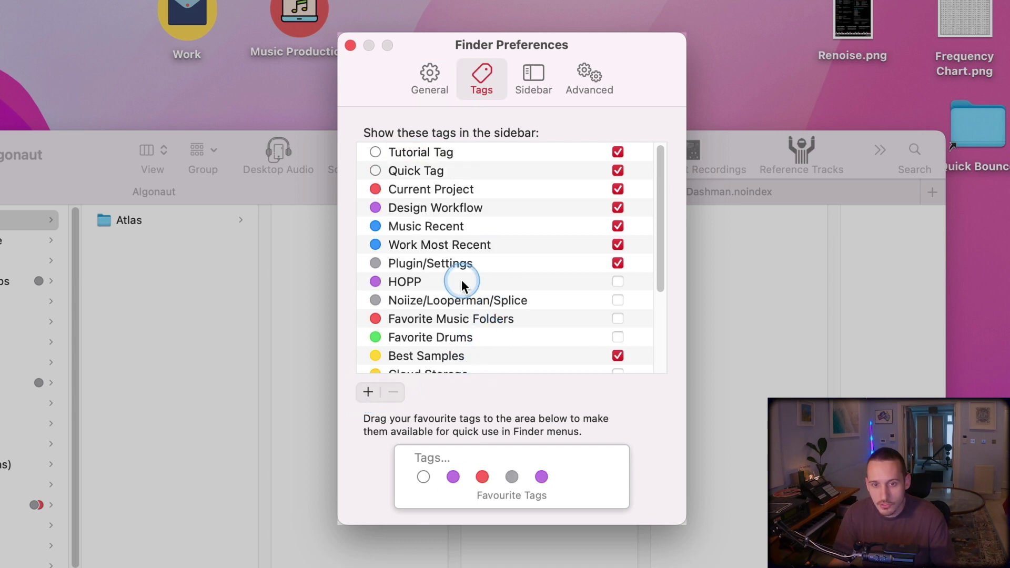
Colour the Tutorial Tag red and make it a favourite tag in place of the second, purple favourite.
left_click(377, 153)
left_click(425, 184)
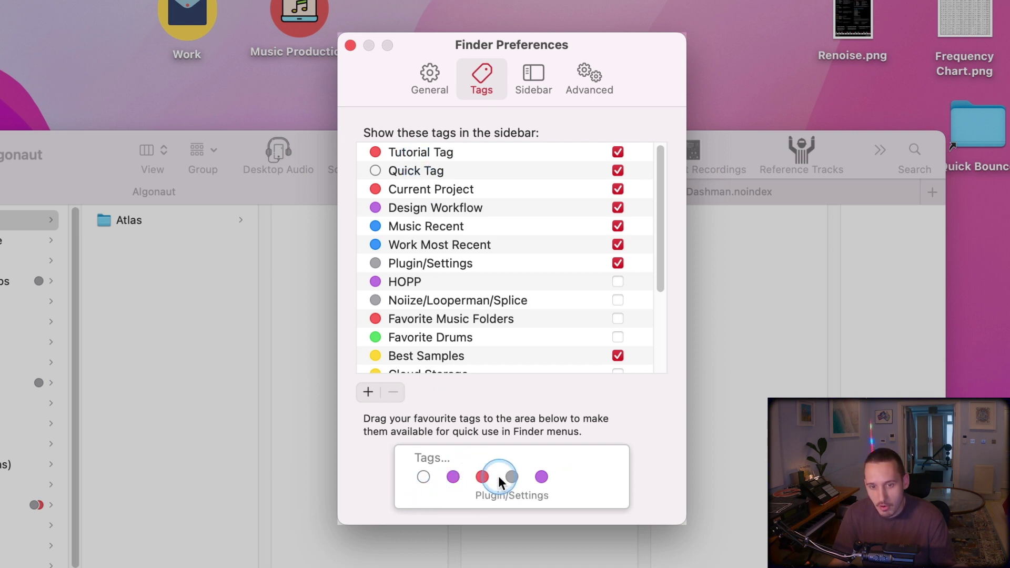
left_click_drag(416, 154, 450, 479)
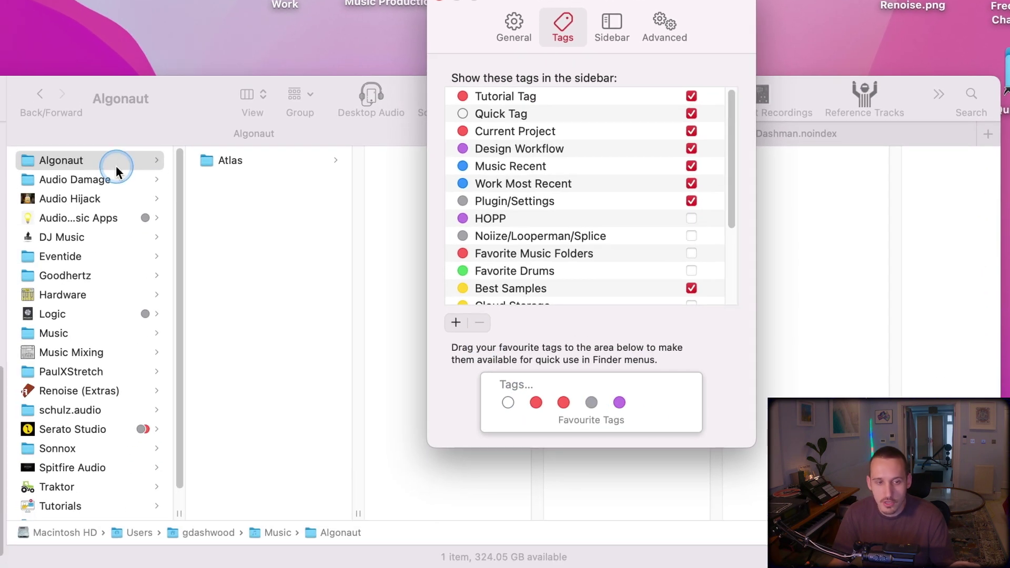
Check the favourite tags offered for the Algonaut folder and pull Tutorial Tag out of the favourite tags.
left_click(116, 165)
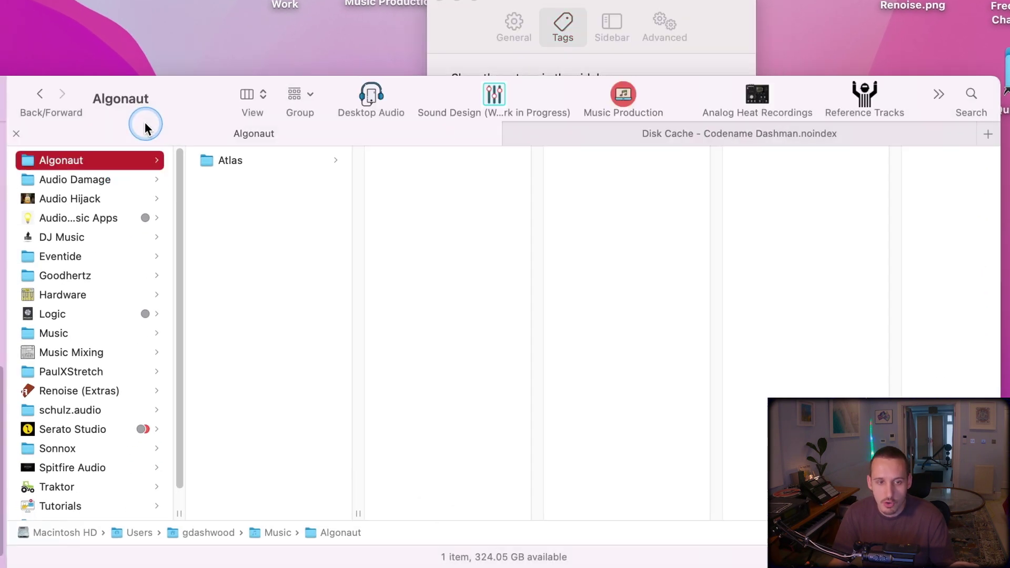
right_click(79, 161)
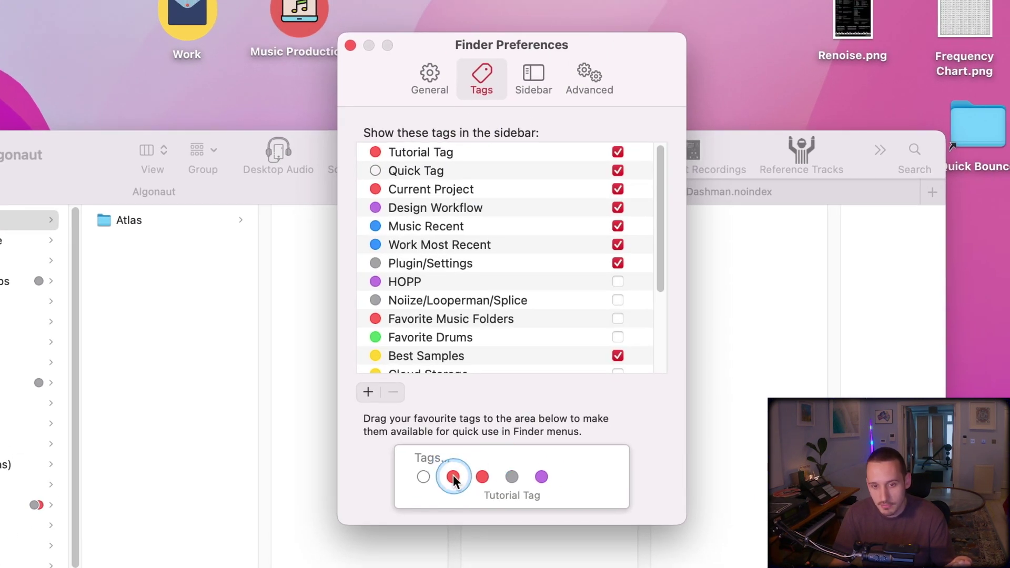
mouse_move(452, 476)
left_mouse_down()
mouse_move(486, 475)
mouse_move(453, 370)
left_mouse_up()
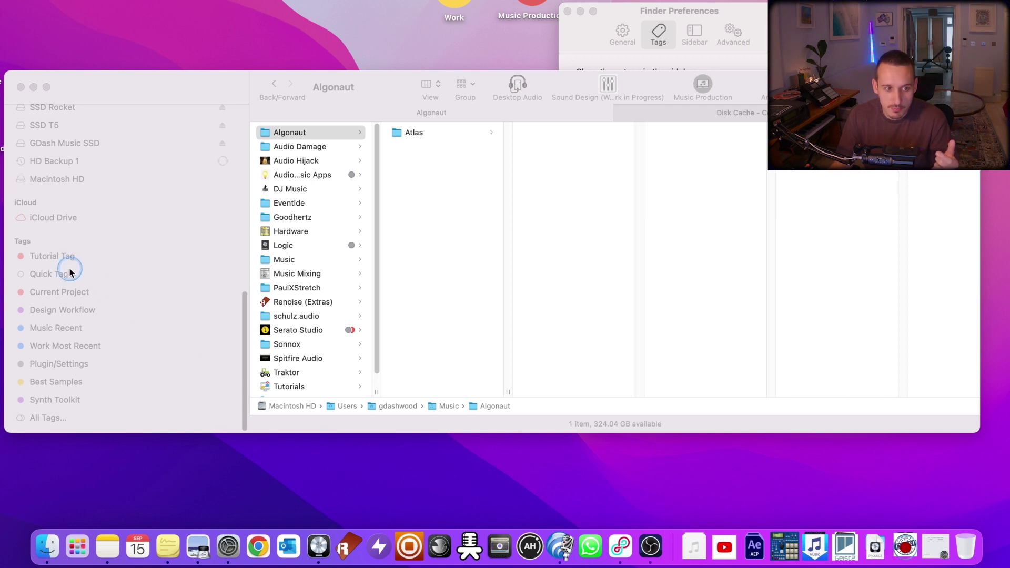
Add Tutorial Tag from the Finder sidebar to the Dock as a stack and view its content as a list.
left_click(180, 95)
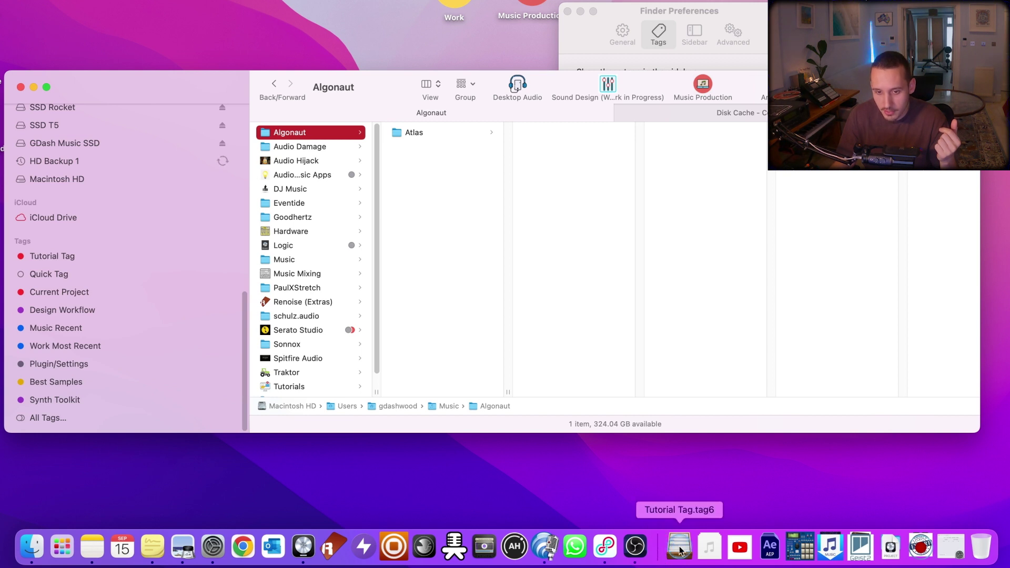
right_click(675, 550)
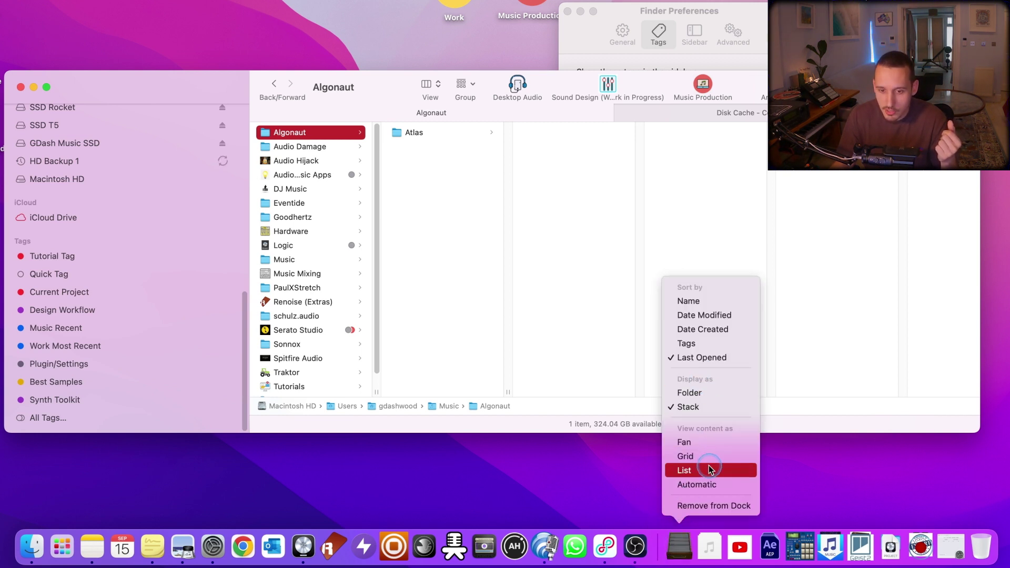
left_click(705, 471)
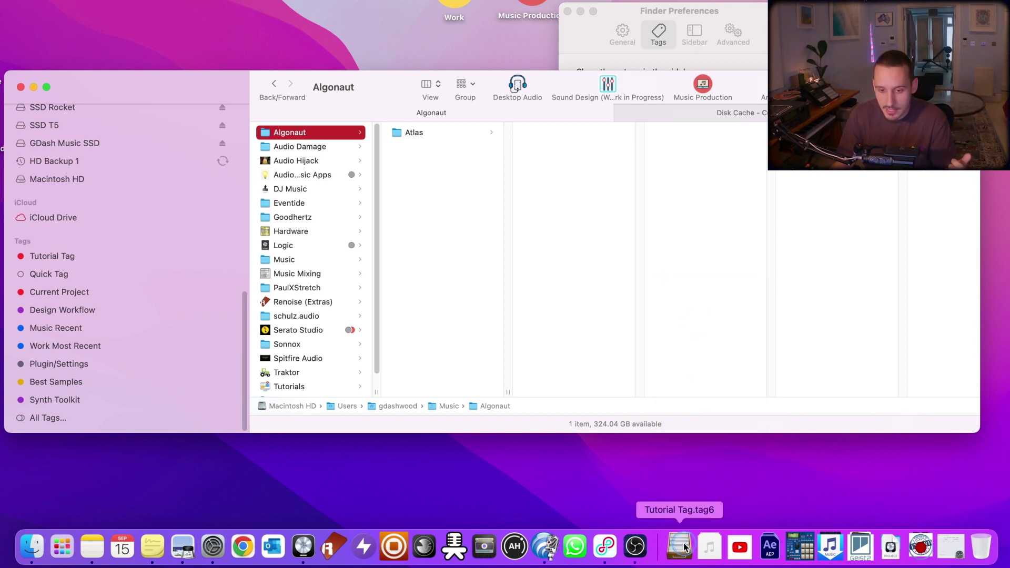
Set the Dock stack with the blue music note to view its content as a list and open it.
right_click(830, 547)
left_click(844, 471)
left_click(831, 547)
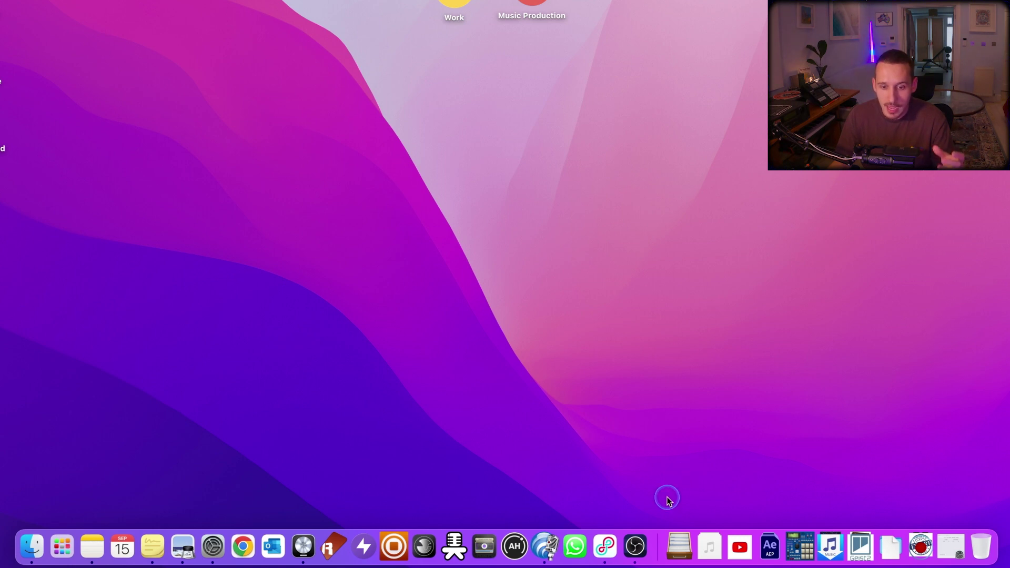
Turn Dock hiding on to test how quickly the Dock reappears, and turn hiding off again.
right_click(657, 543)
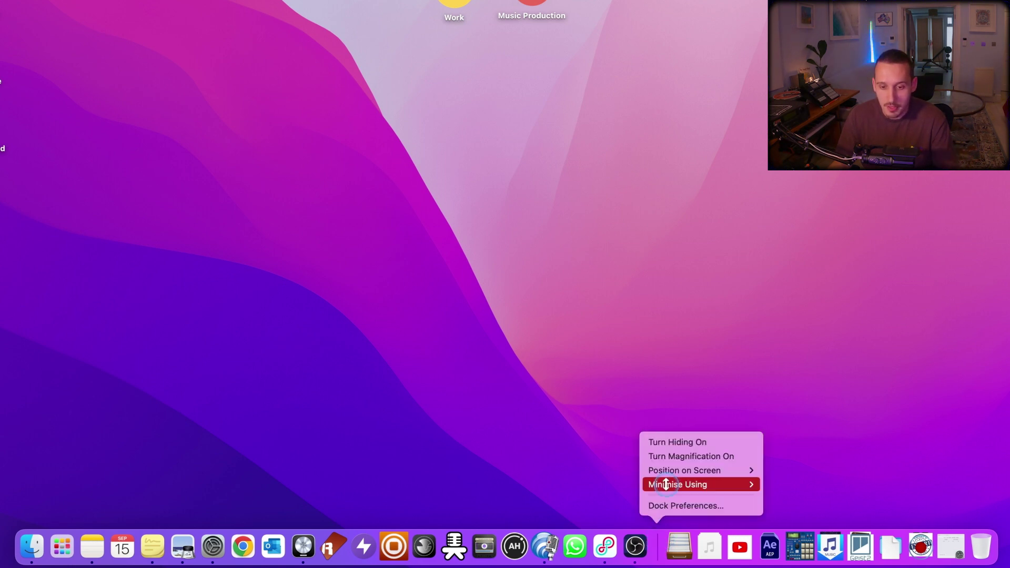
left_click(687, 443)
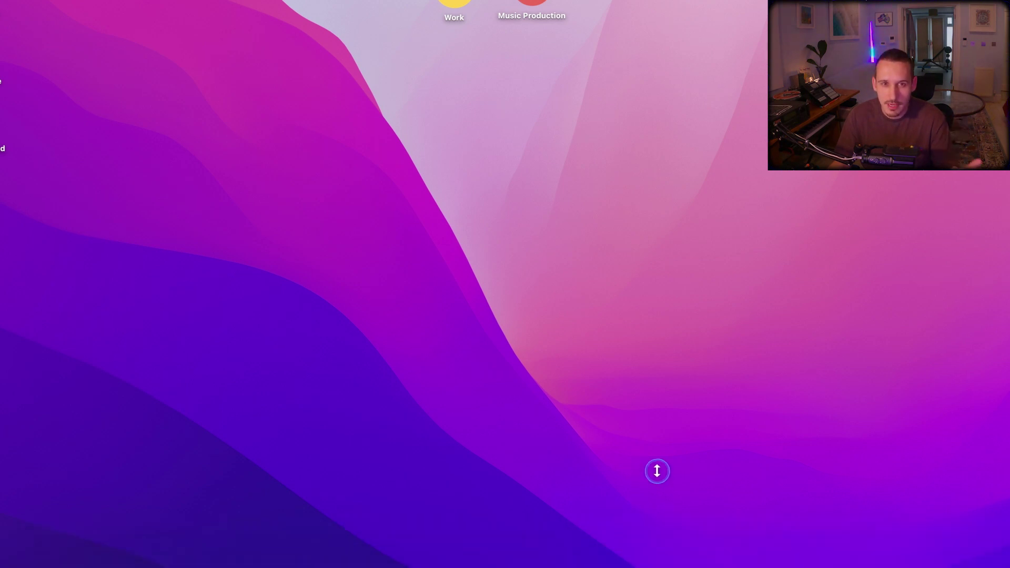
left_click(657, 471)
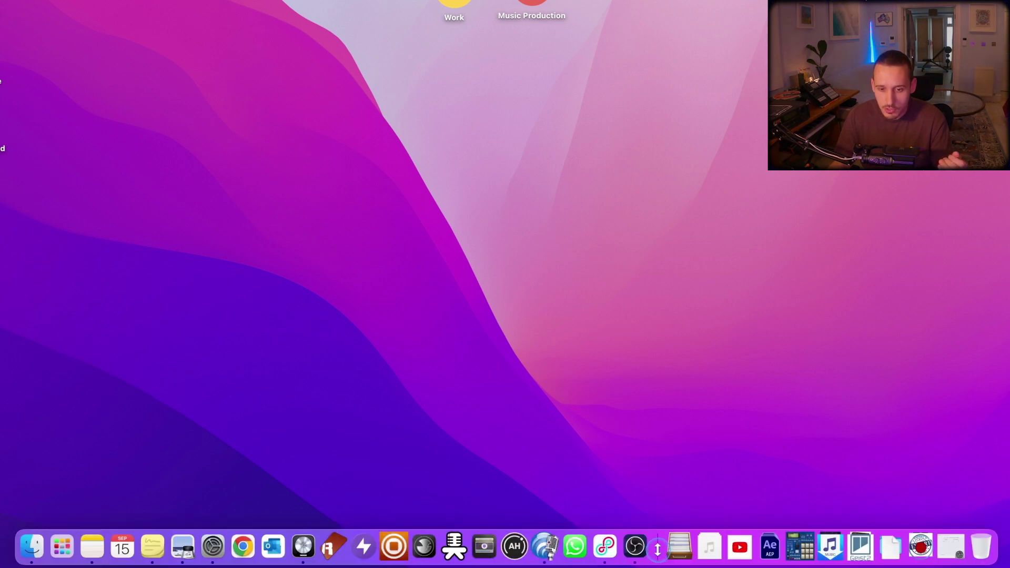
right_click(657, 547)
left_click(672, 444)
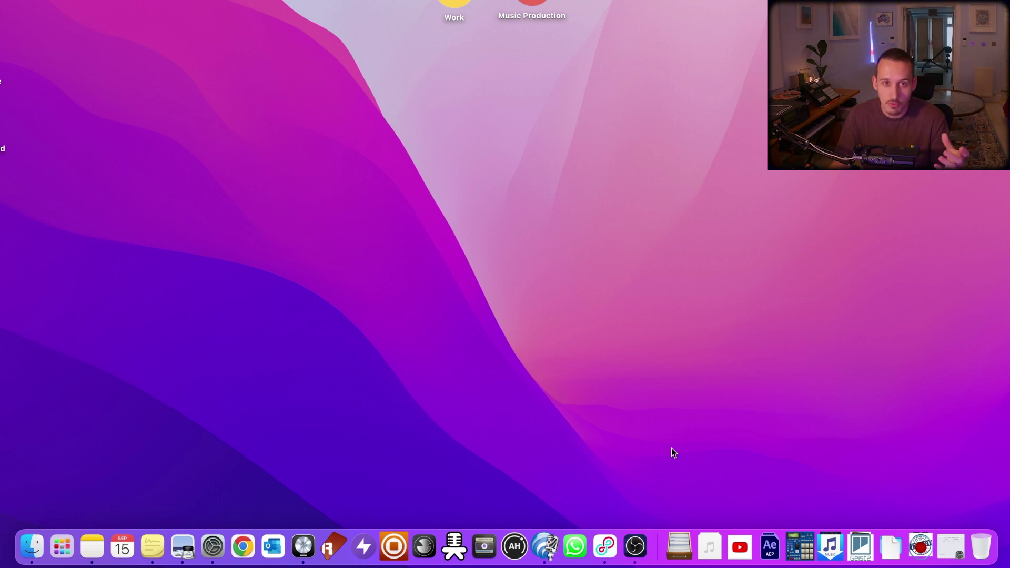
Find and open the Terminal app.
key("super+space")
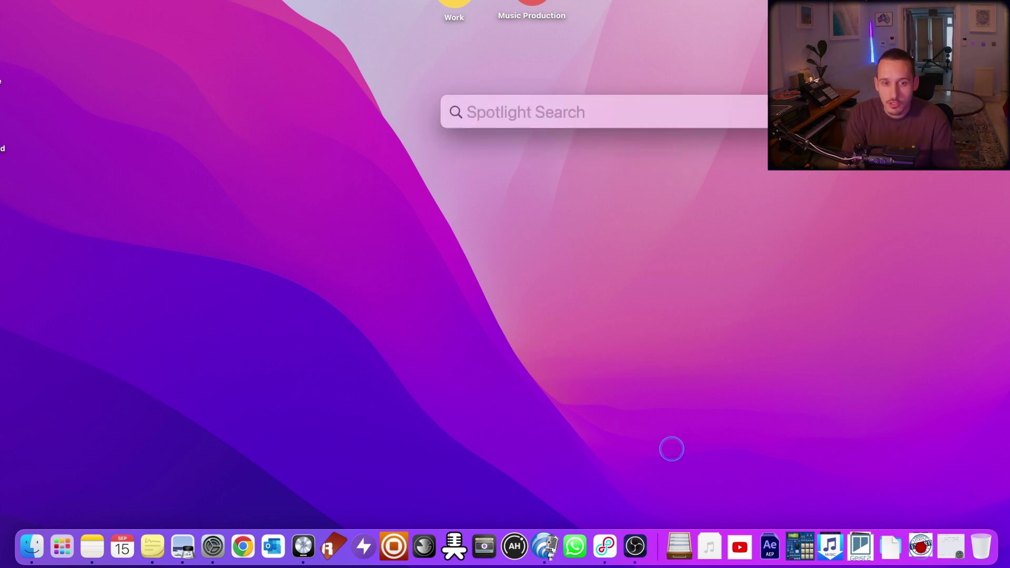
type("termin")
key("Return")
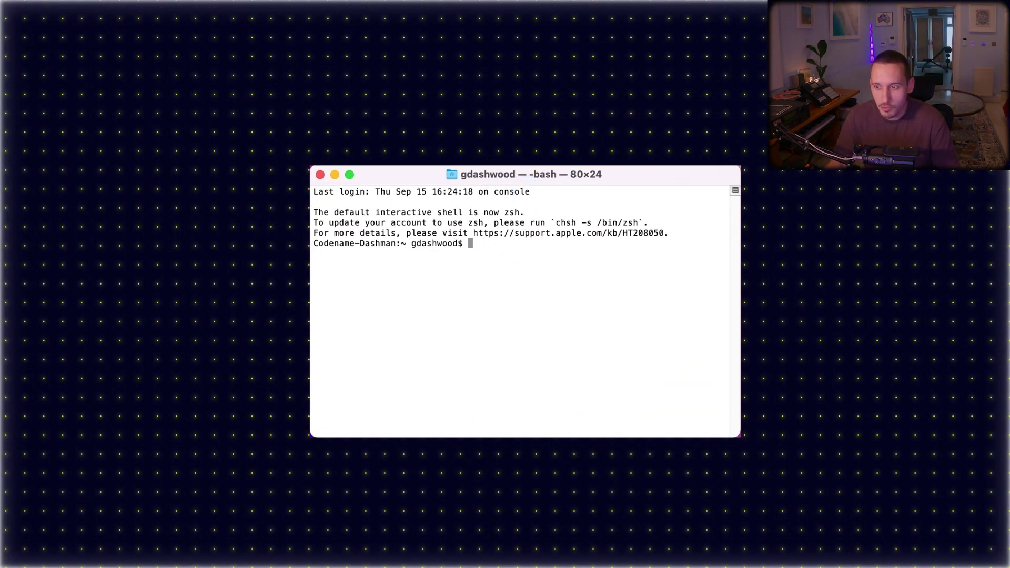
Use defaults write on com.apple.dock to set autohide-delay to -int 0 and autohide-time-modifier to -float 0.4, and run killall Dock.
key("super+Tab")
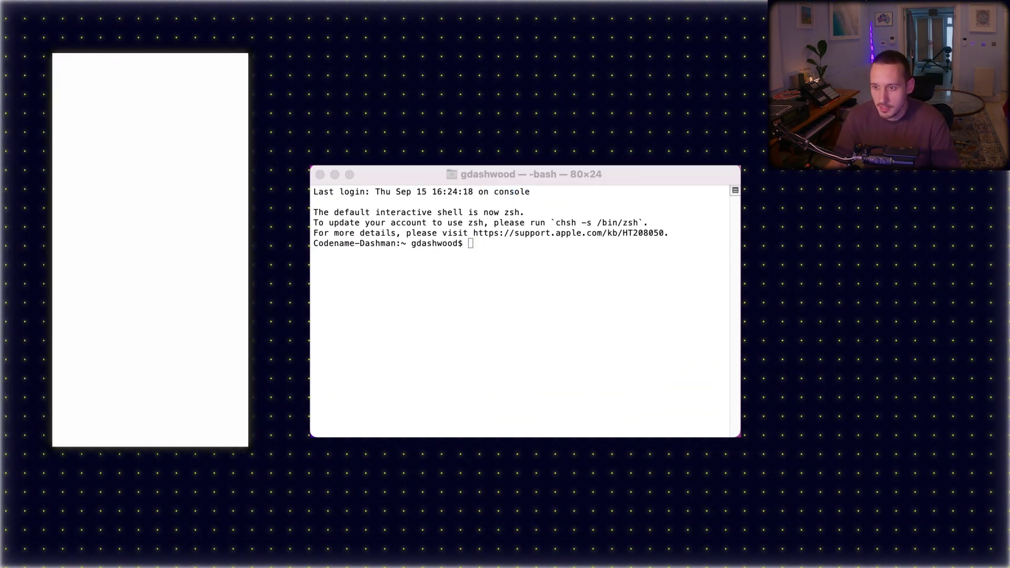
left_click(526, 265)
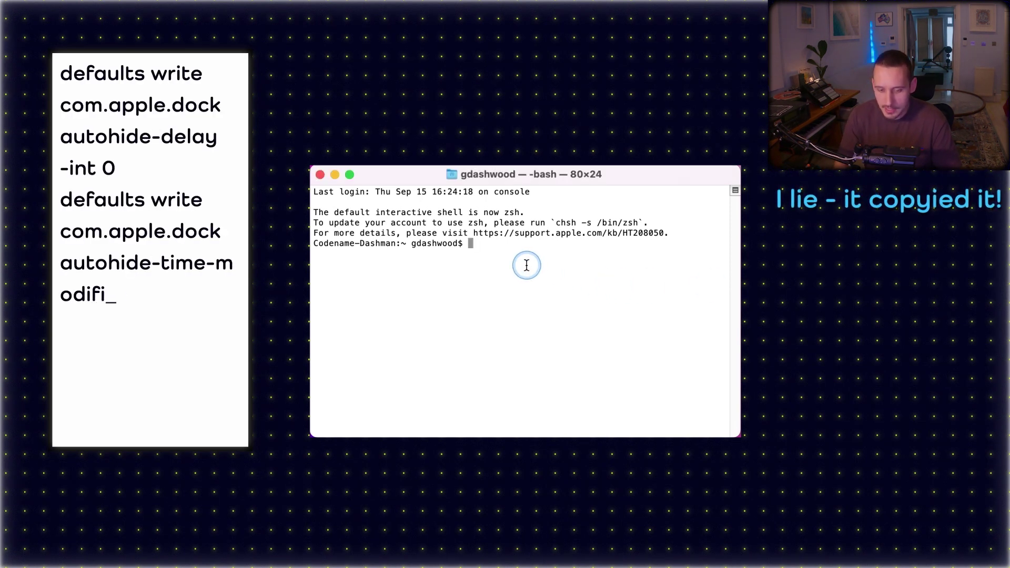
type("defaults write com.apple.dock autohide-delay -int 0 defaults write com.apple.dock autohide-time-modifier -float 0.4 killall Dock")
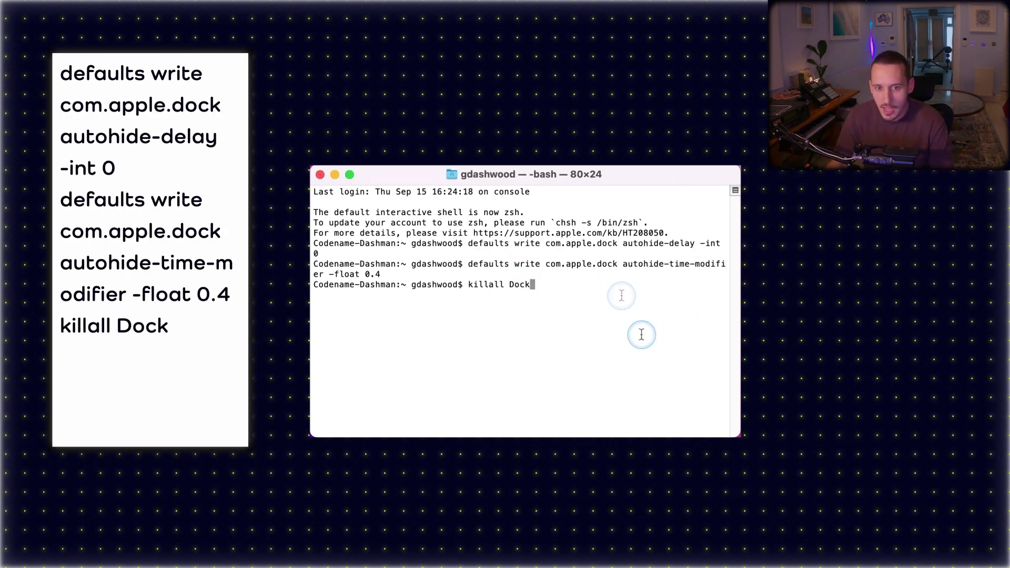
key("Return")
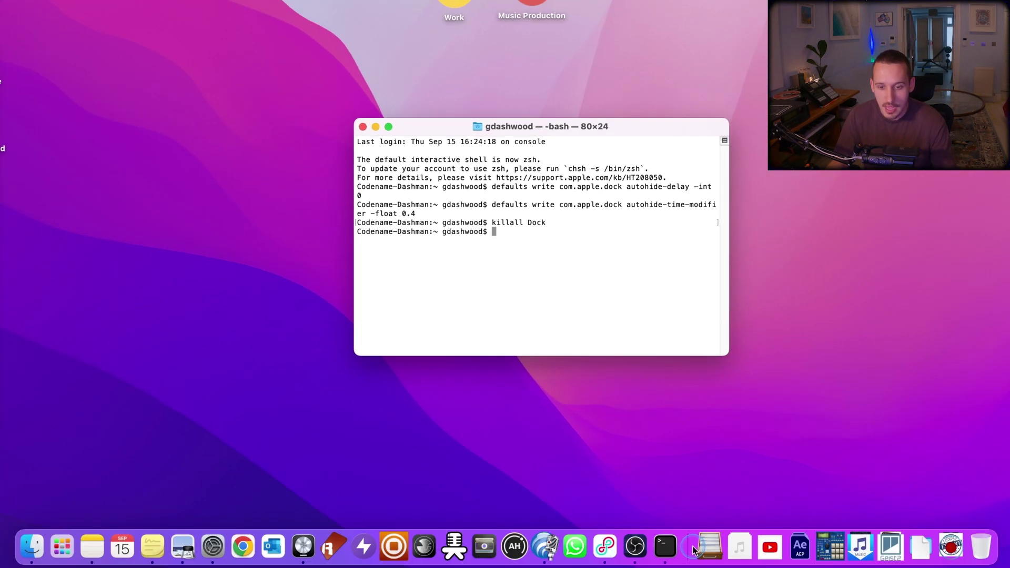
Test the shortened Dock reveal by turning hiding on, and turn hiding off again.
right_click(688, 542)
left_click(705, 441)
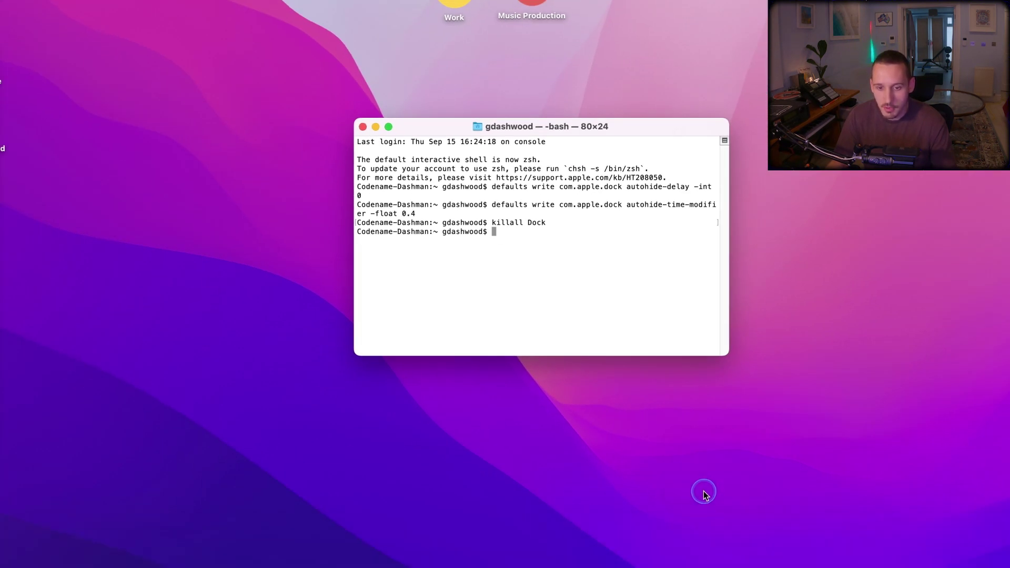
right_click(688, 544)
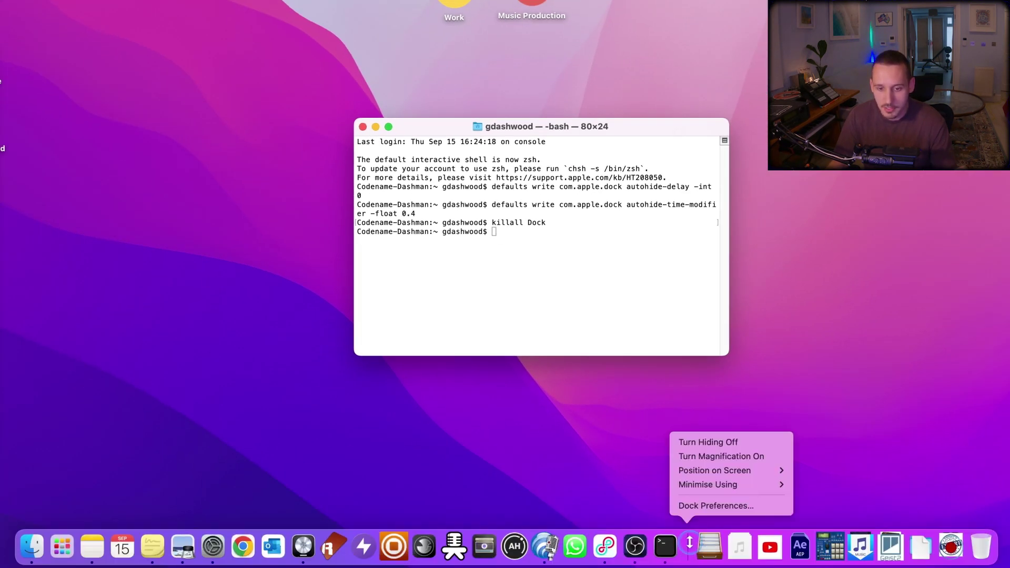
left_click(707, 443)
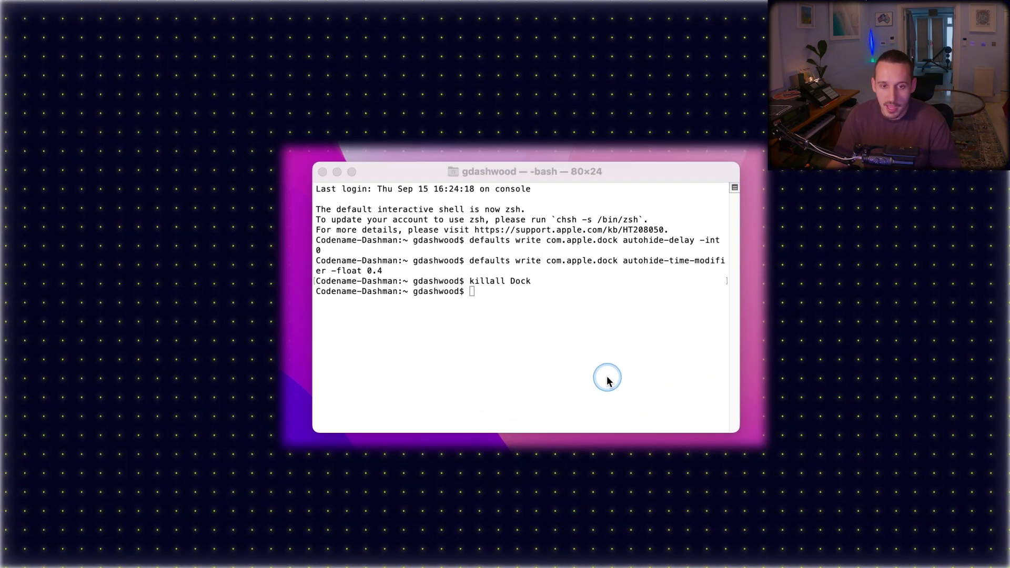
Restore the default Dock delay by running "defaults delete com.apple.dock autohide-delay; killall Dock".
left_click(543, 273)
type("defaults delete com.apple.dock autohide-delay; killall Dock")
key("Return")
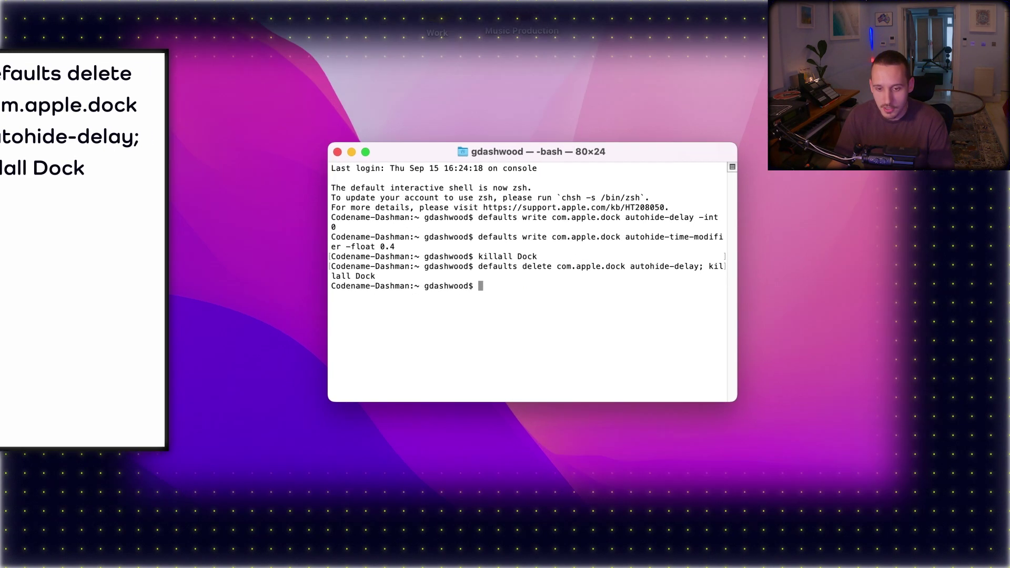
Turn Dock hiding on and reveal the Dock to check its default delay.
right_click(704, 546)
left_click(705, 443)
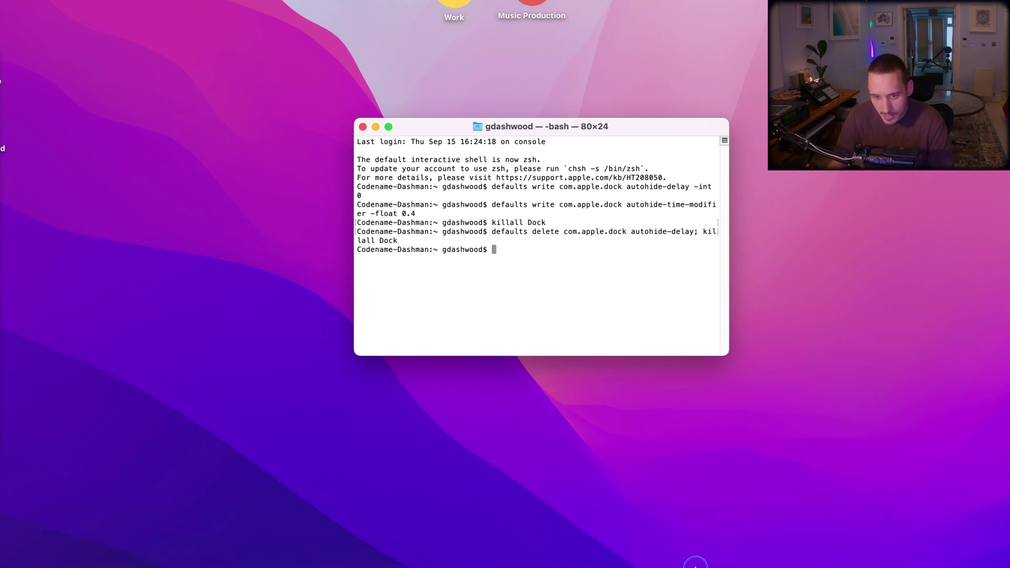
mouse_move(694, 566)
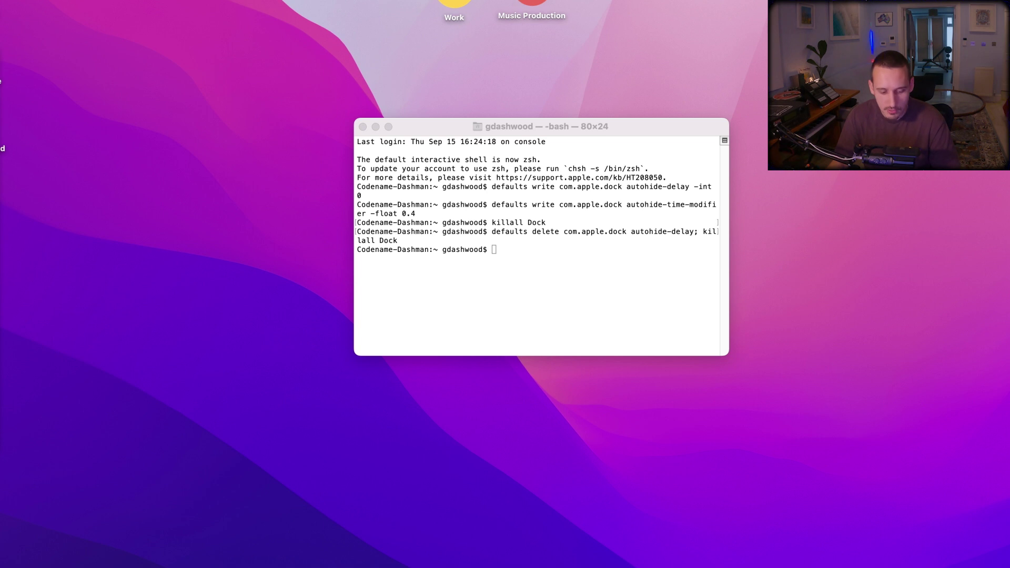
Reapply the com.apple.dock settings autohide-delay -int 0 and autohide-time-modifier -float 0.4, and restart the Dock with killall Dock.
left_click(500, 250)
type("defaults write com.apple.dock autohide-delay -int 0 defaults write com.apple.dock autohide-time-modifier -float 0.4 killall Dock")
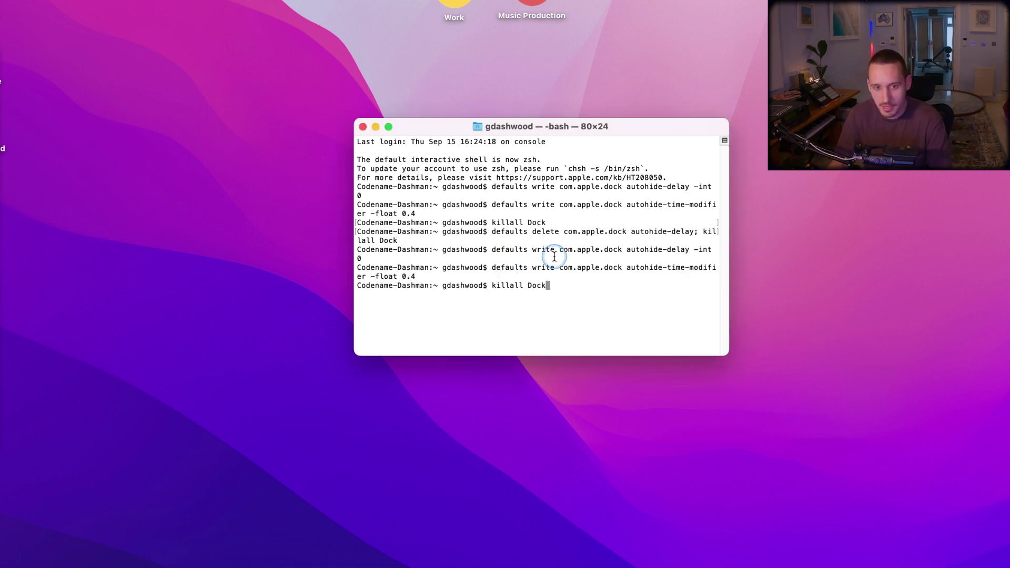
key("Return")
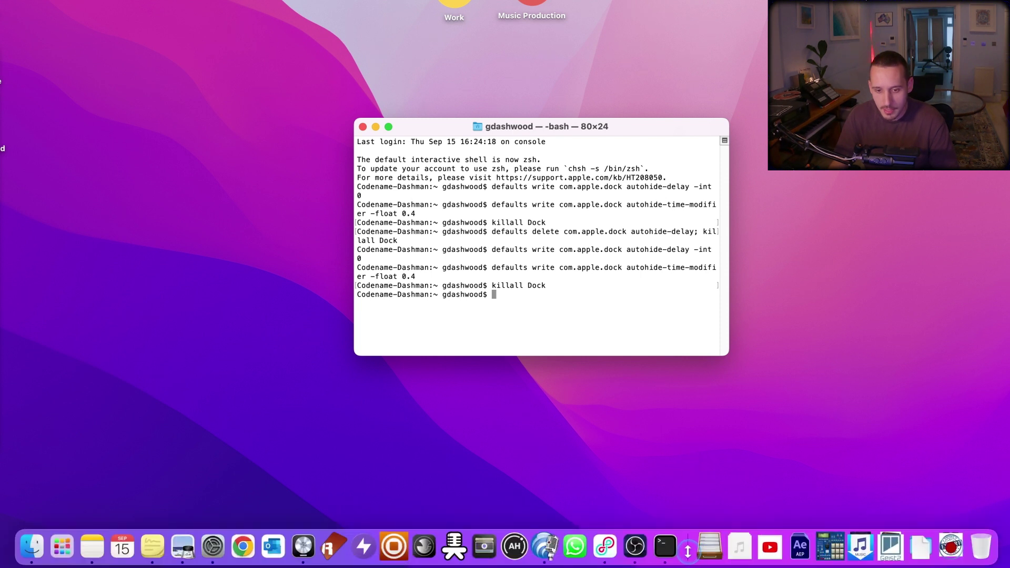
Turn Dock hiding off and back on to test the shortened delay.
right_click(687, 552)
left_click(708, 443)
right_click(687, 553)
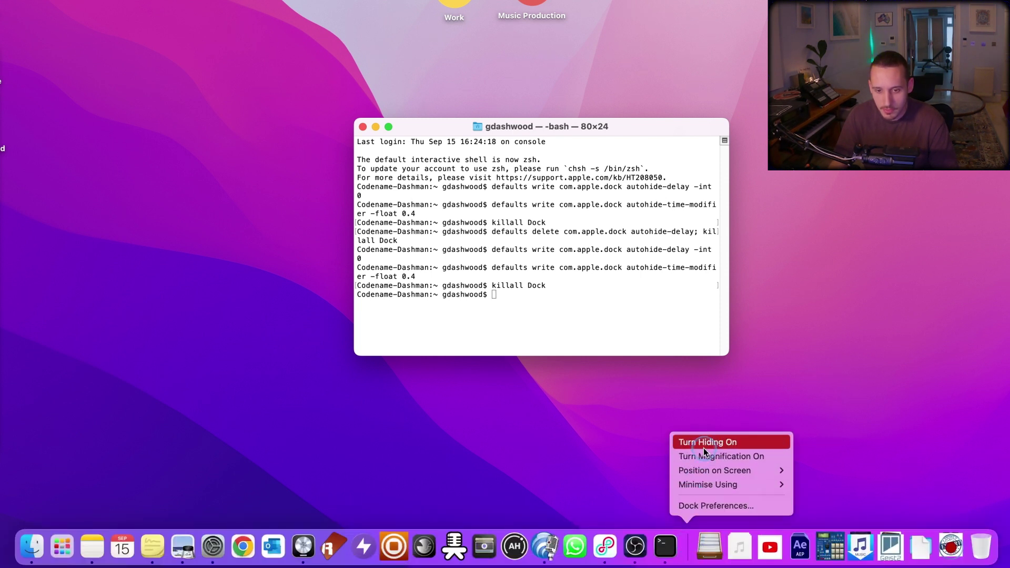
left_click(705, 442)
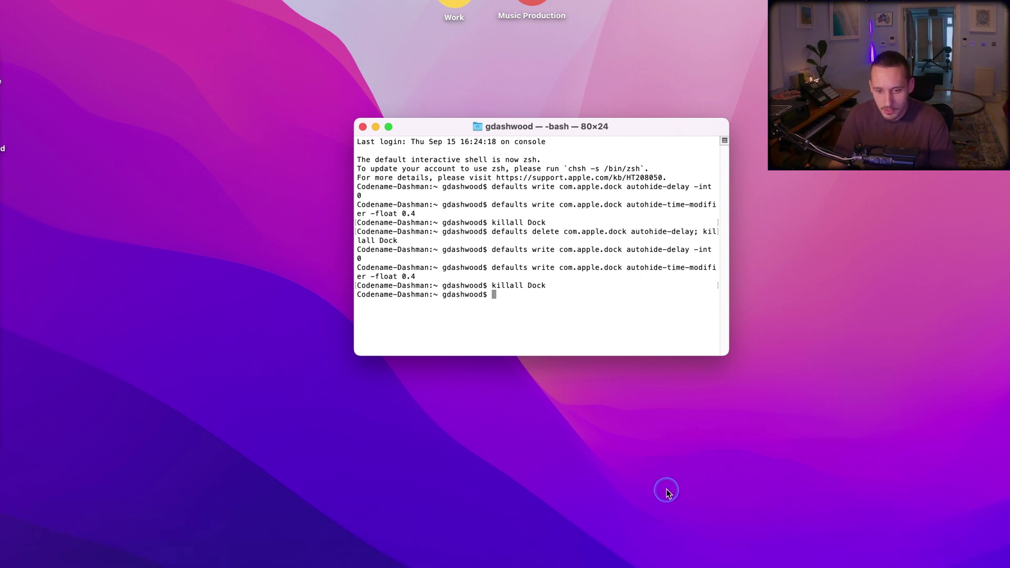
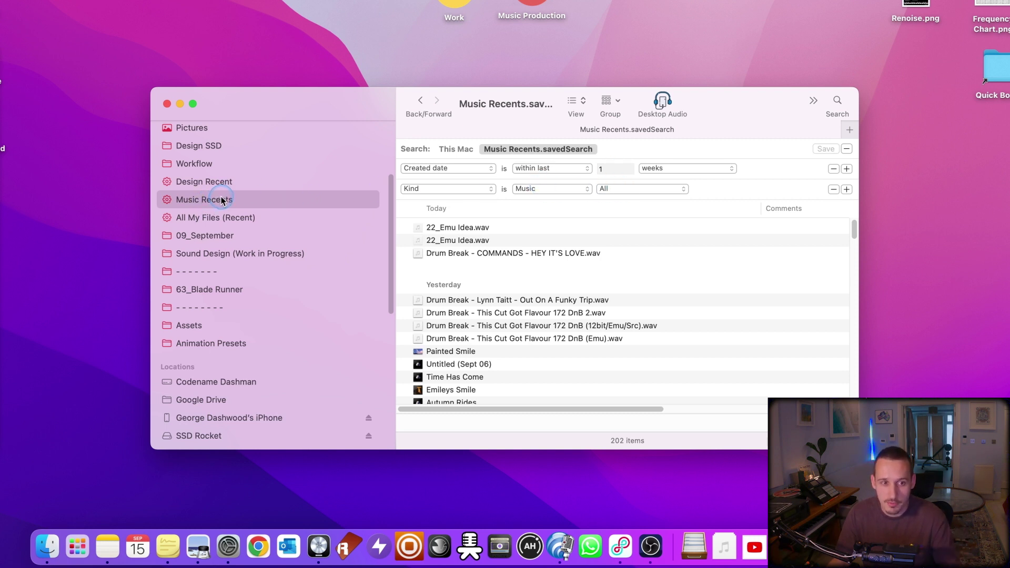
Add the Music Recents saved search to the Dock beside the existing music stack, and remove the duplicate stack.
left_click_drag(221, 199, 713, 555)
left_click_drag(616, 555, 614, 552)
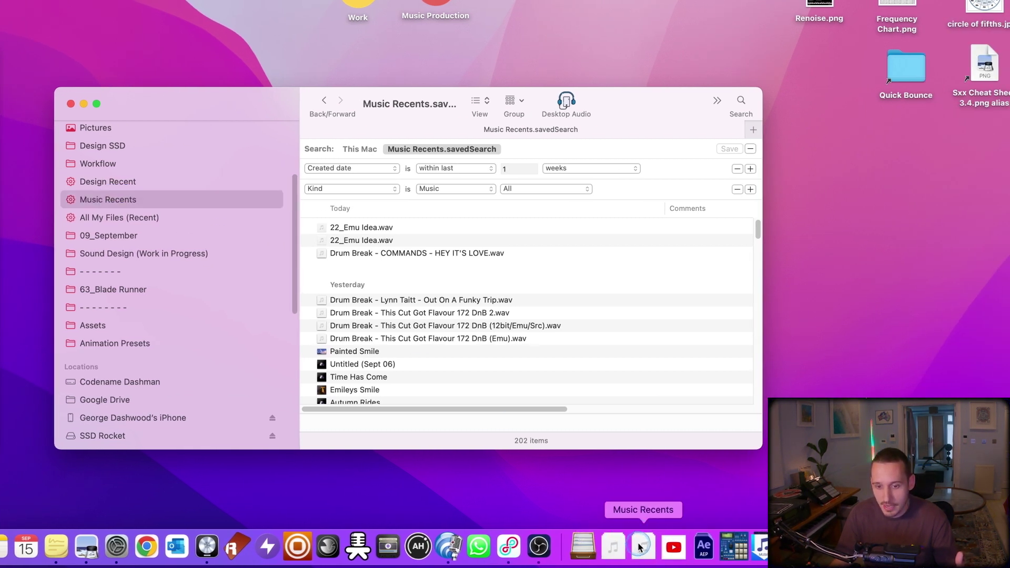
right_click(618, 541)
left_click(631, 505)
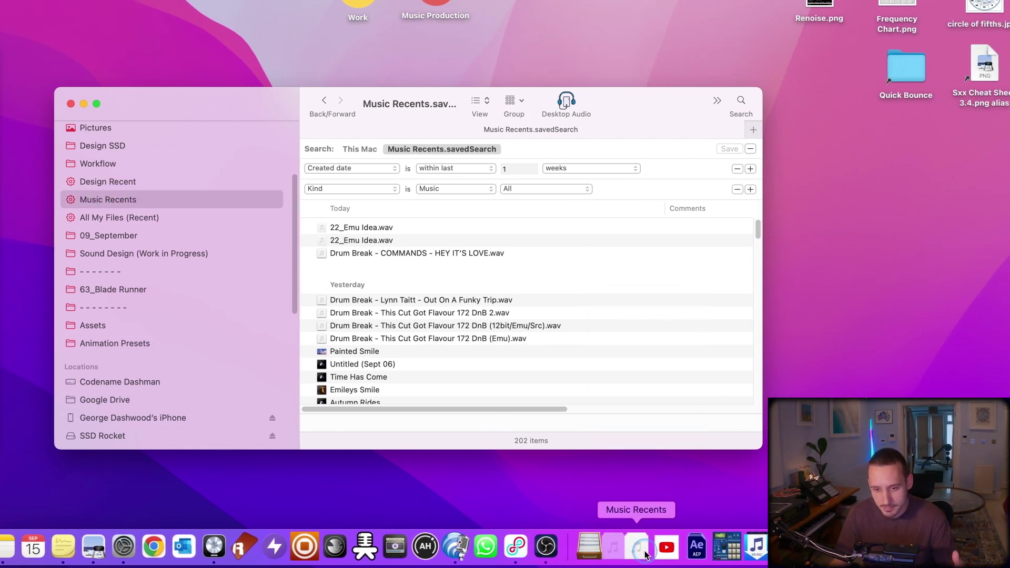
Open the Music Recents stack in the Dock and examine its sort and view options.
left_click(634, 547)
left_click(634, 547)
right_click(631, 547)
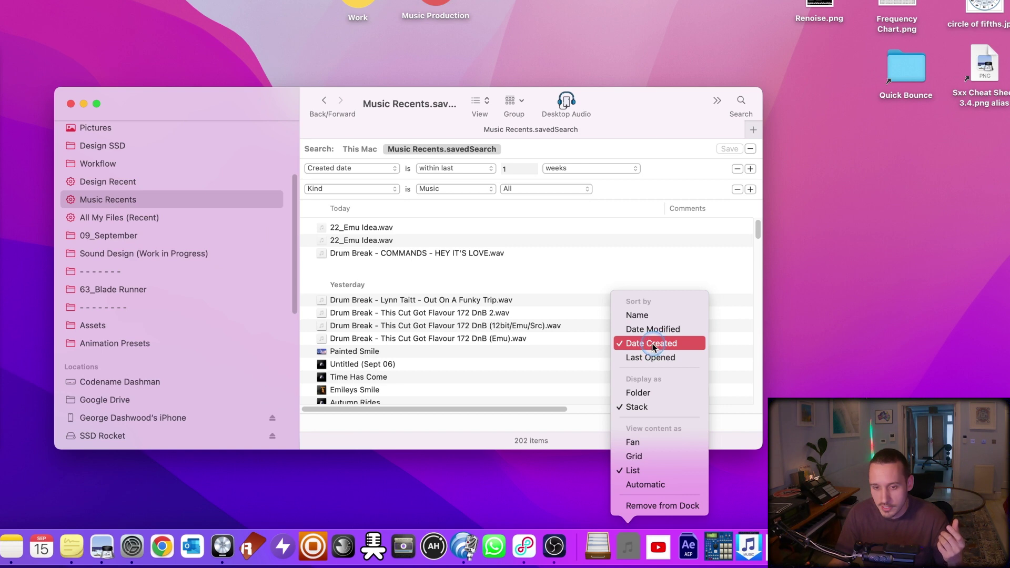
left_click(646, 485)
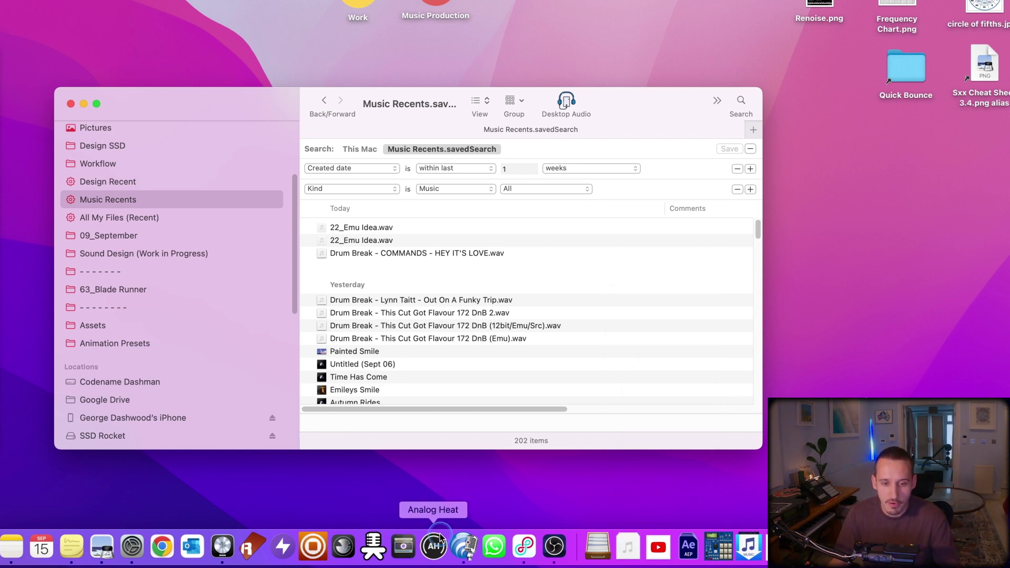
Switch to the audio editor and record a clip about 1 second long in the untitled document.
left_click(462, 547)
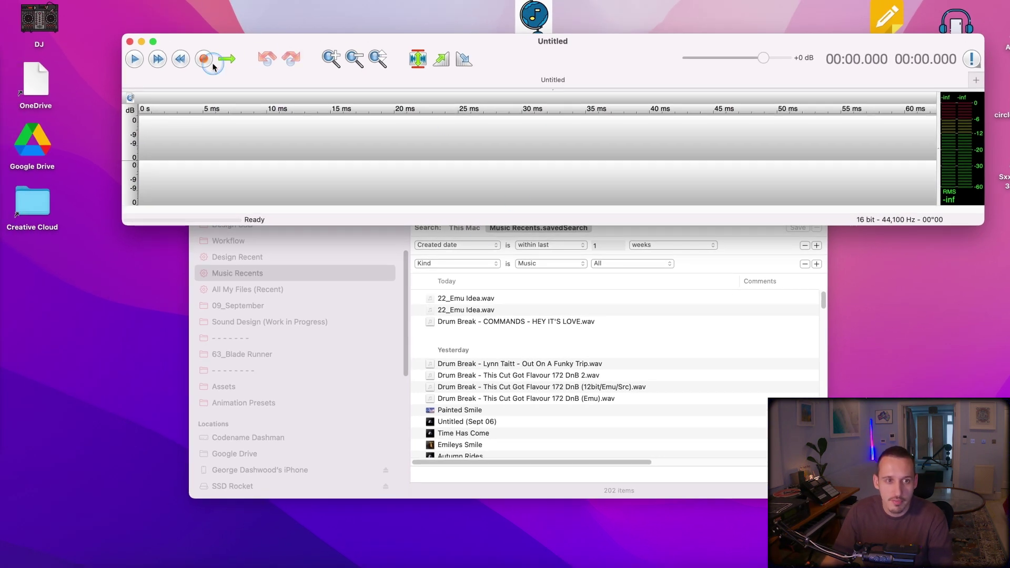
left_click(202, 58)
left_click(204, 59)
left_click(361, 169)
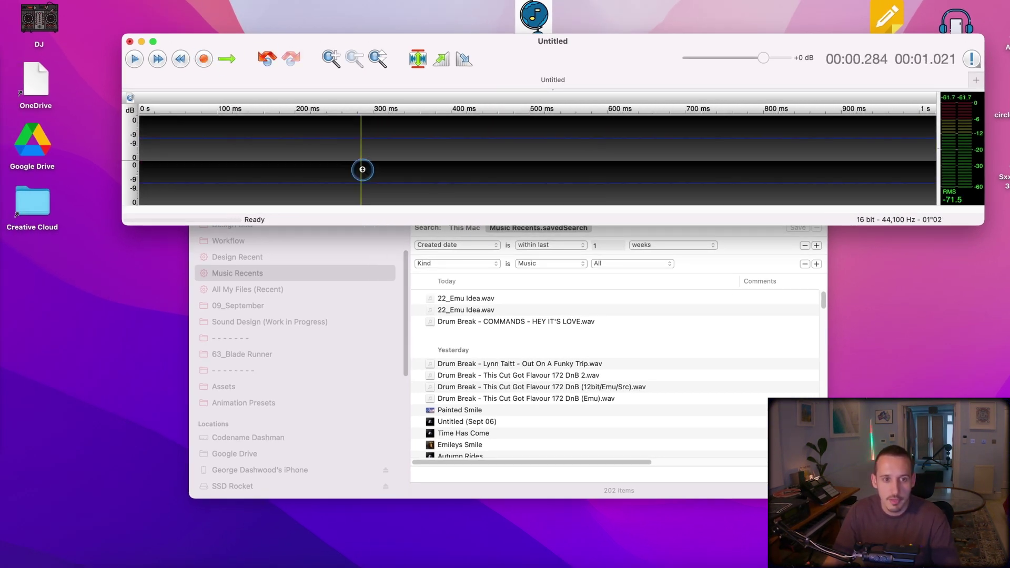
Save the recording to the Desktop as Untitled.wav.
key("super+shift+s")
left_click(348, 147)
left_click(766, 329)
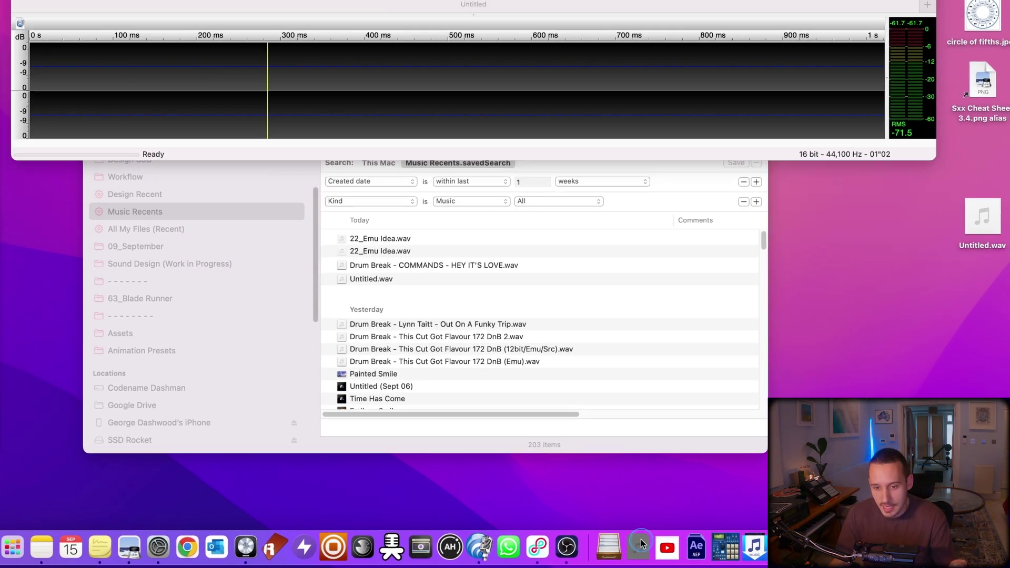
Reveal Untitled.wav in its Desktop folder from the Music Recents stack in the Dock, and reposition the folder window.
left_click(641, 543)
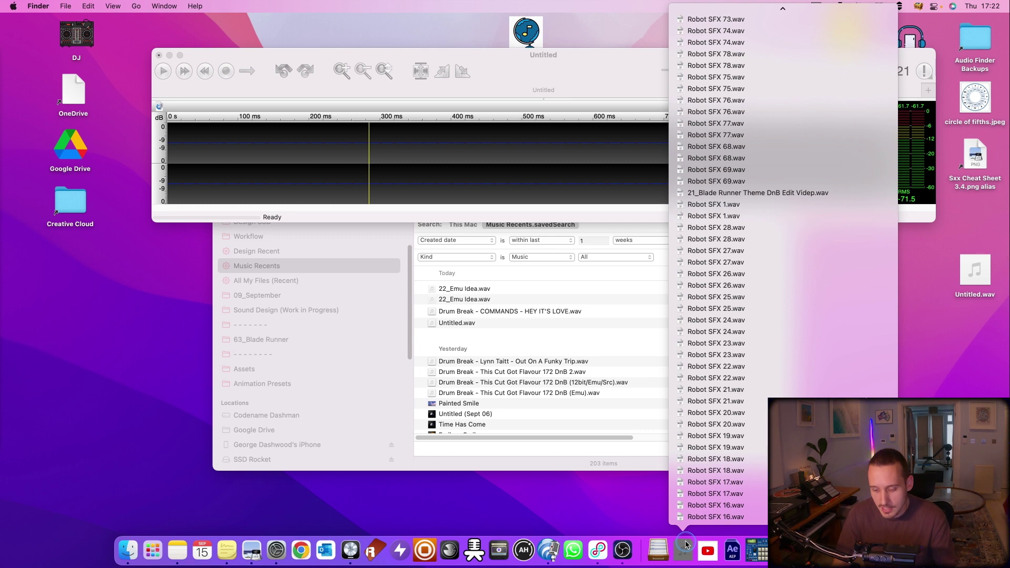
key("Down")
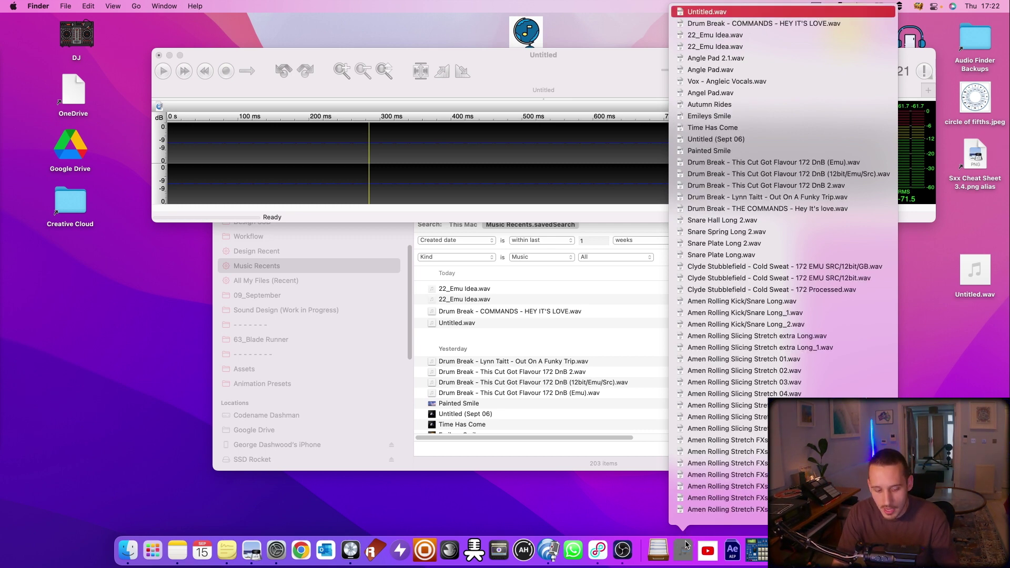
key("super+Return")
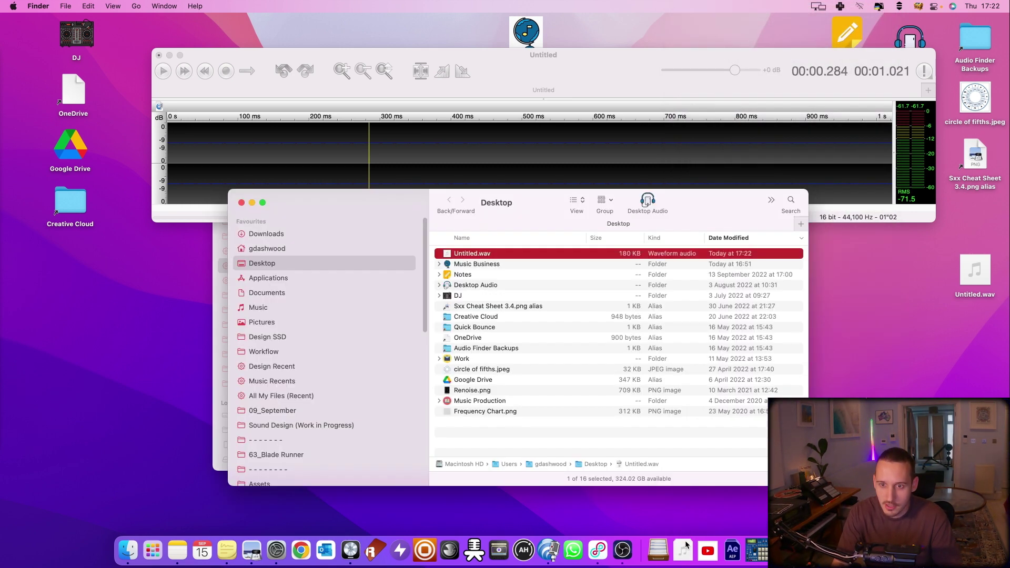
left_click_drag(514, 203, 525, 187)
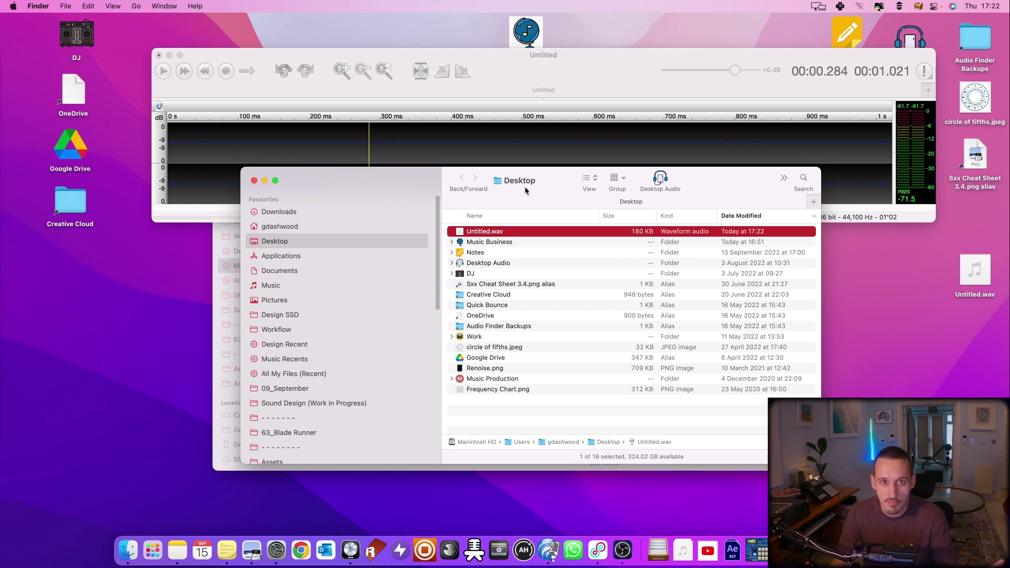
Reopen the Music Recents stack and examine the start of its file list, then close it.
left_click(685, 551)
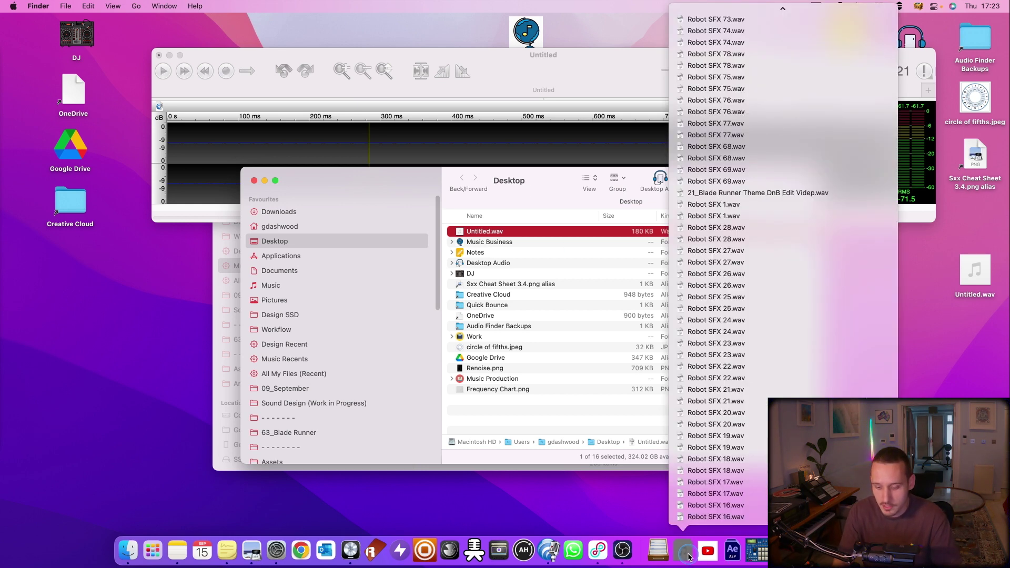
key("Down")
left_click(687, 552)
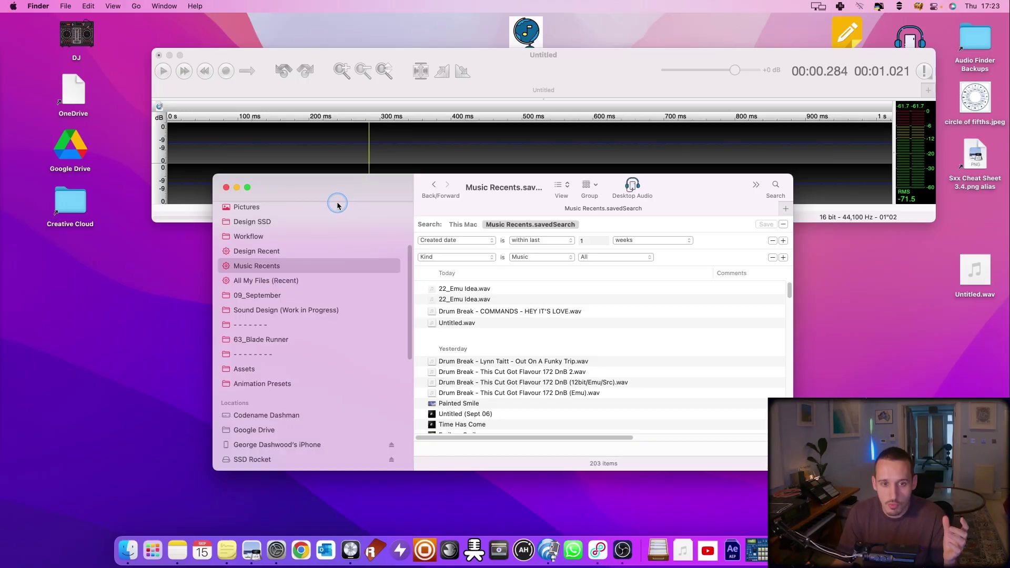
Create a new smart folder searching This Mac and add a Created date criterion.
key("super+t")
left_click(65, 6)
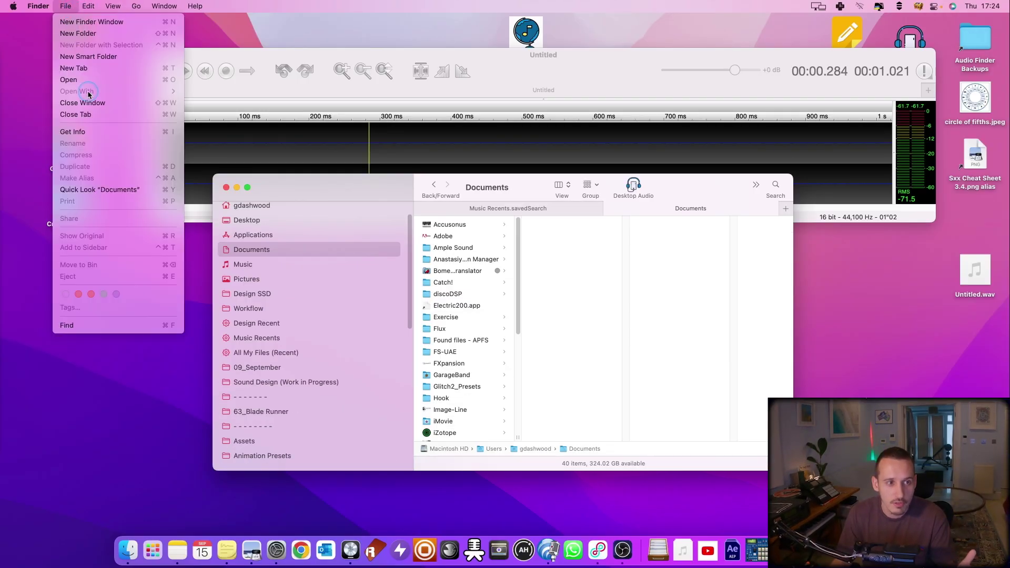
left_click(88, 56)
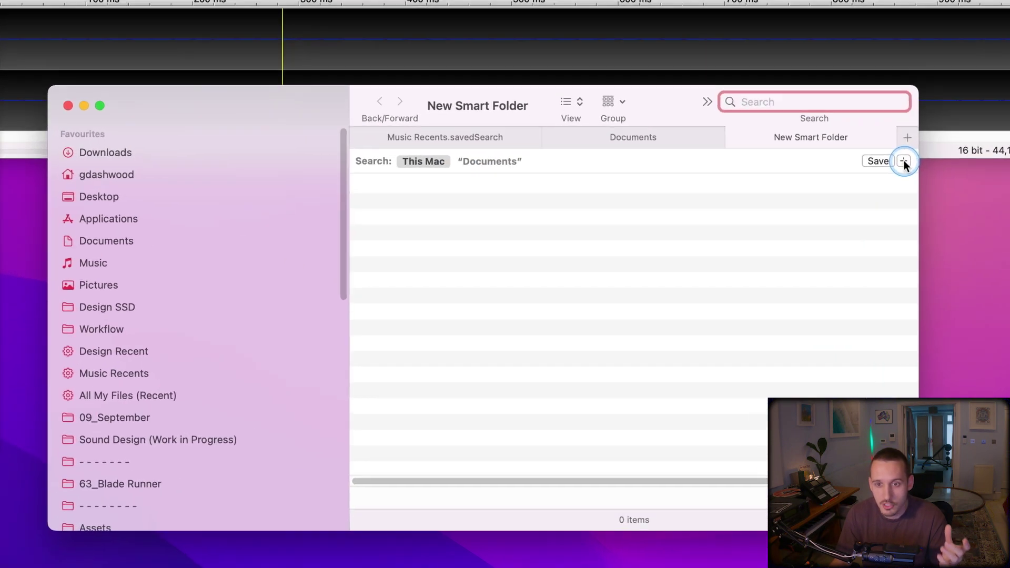
left_click(904, 161)
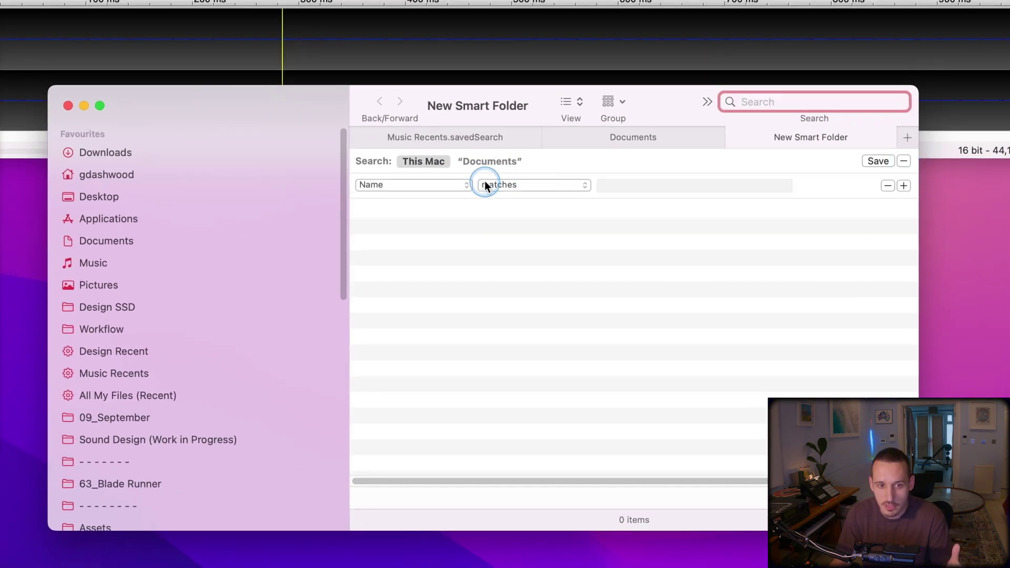
left_click(437, 185)
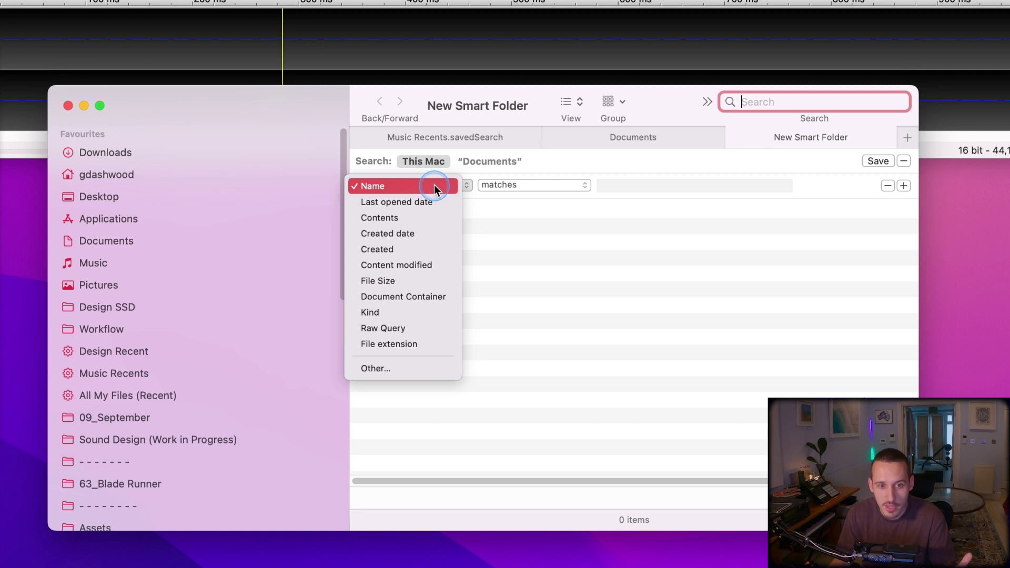
left_click(417, 235)
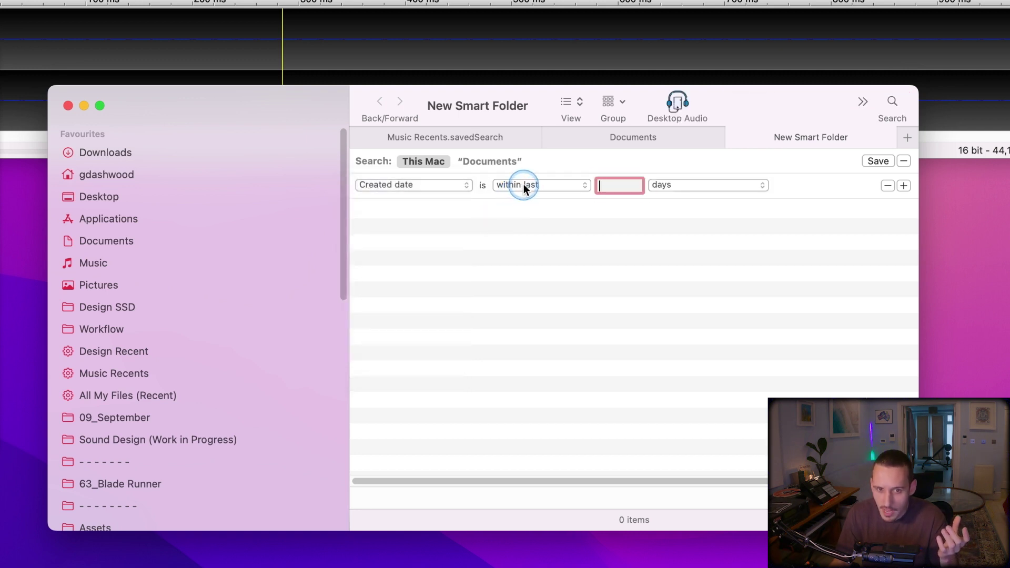
Set the Created date criterion to within last 1 weeks, using the Music Recents search as reference.
left_click(490, 145)
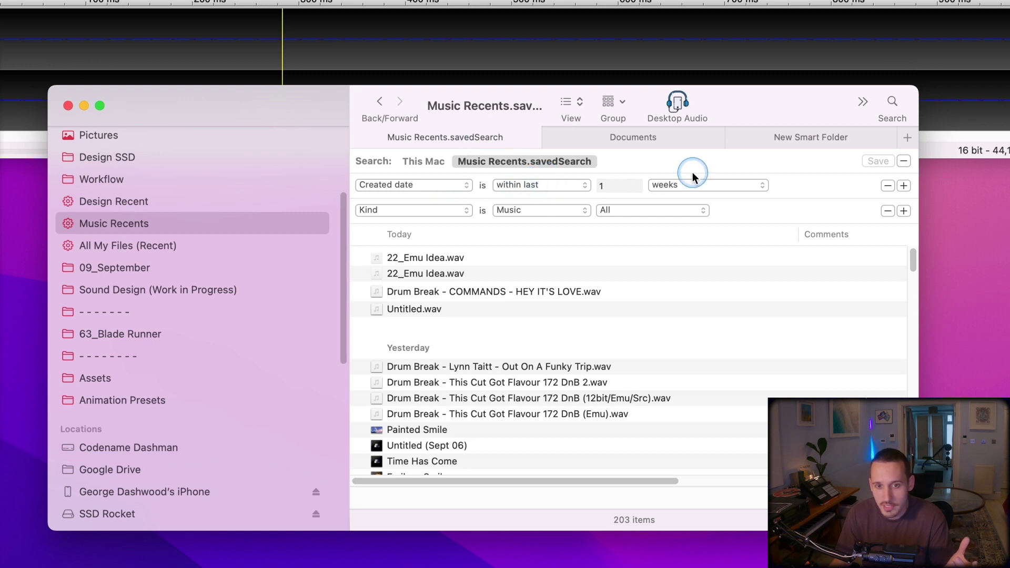
left_click(824, 150)
left_click(675, 185)
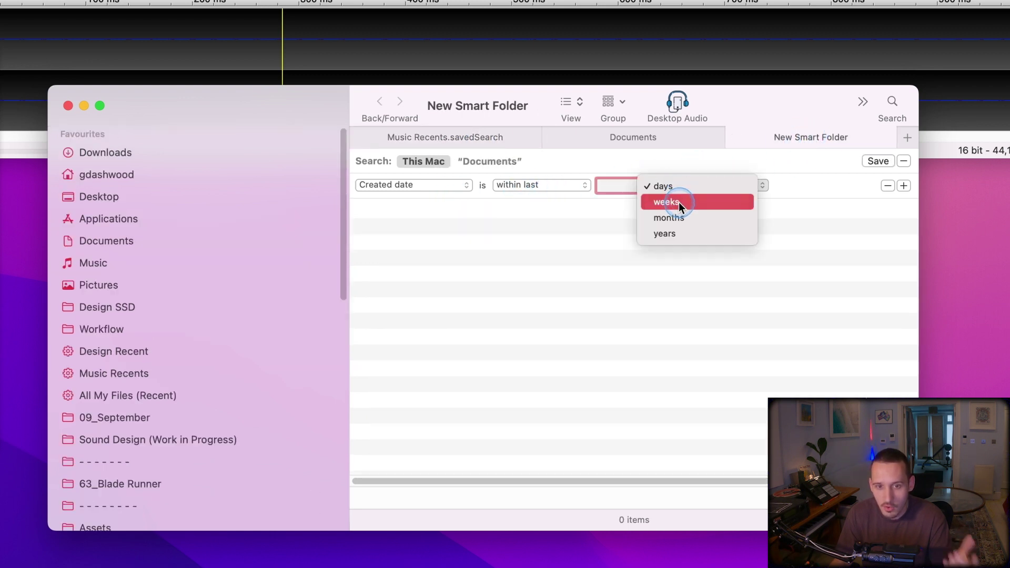
left_click(679, 201)
left_click(608, 182)
type("1")
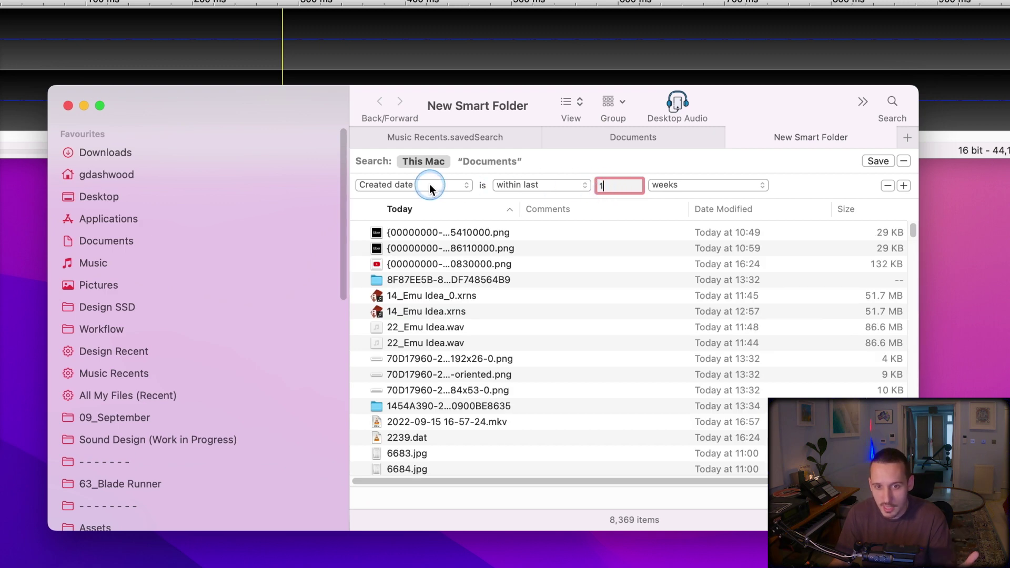
mouse_move(906, 228)
left_mouse_down()
mouse_move(919, 302)
mouse_move(910, 230)
left_mouse_up()
Add a second criterion to the new smart folder, Kind is Music, matching the Music Recents search.
left_click(449, 138)
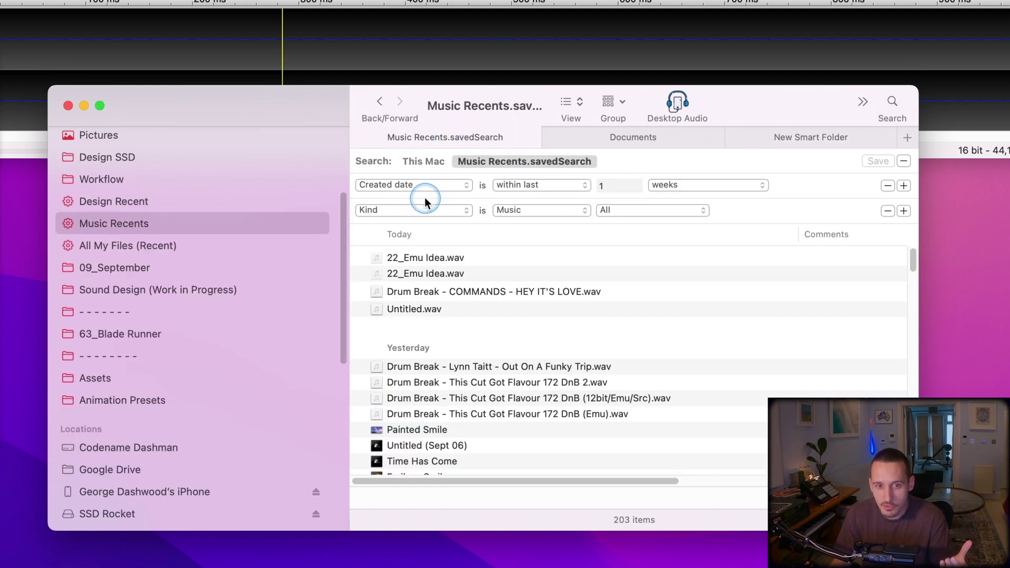
left_click(808, 135)
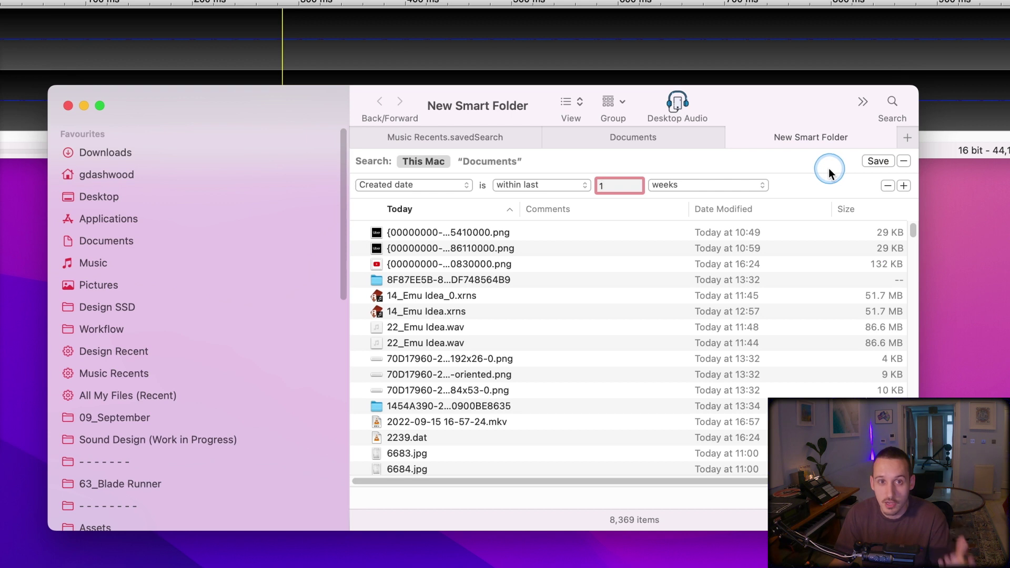
left_click(904, 185)
left_click(412, 210)
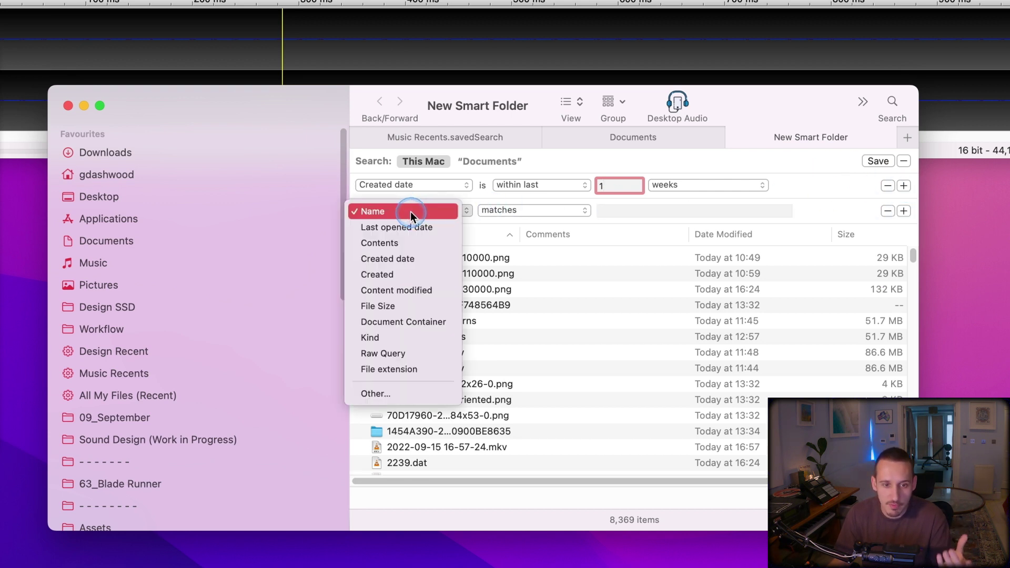
left_click(383, 337)
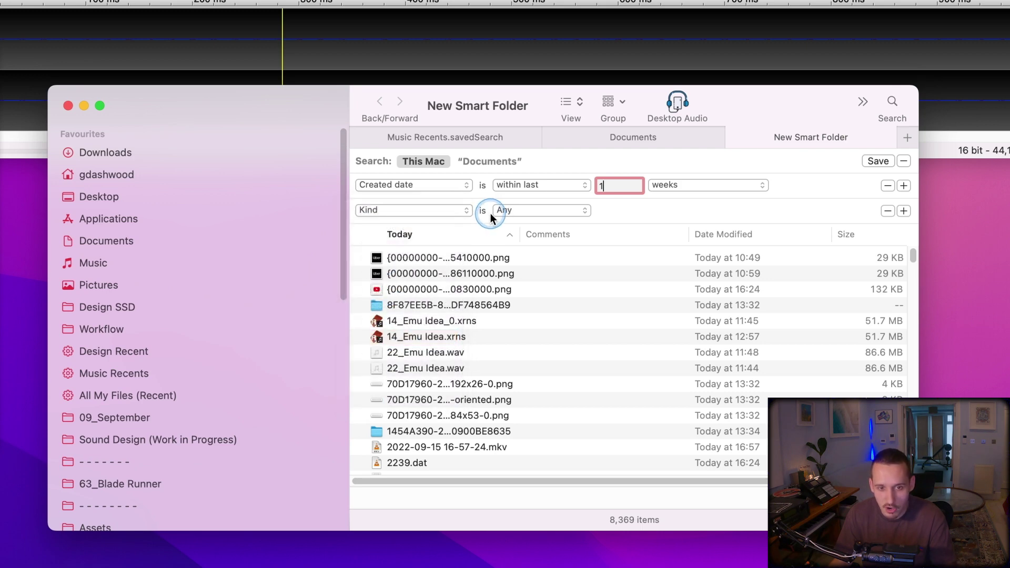
left_click(505, 210)
left_click(511, 337)
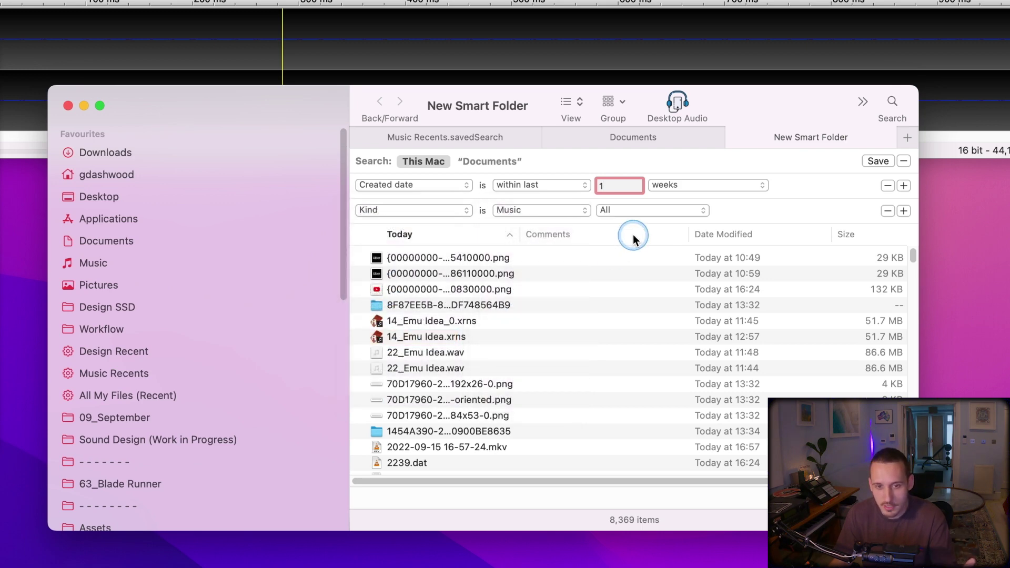
Open the save dialog for the smart folder and examine the available save locations.
left_click(877, 161)
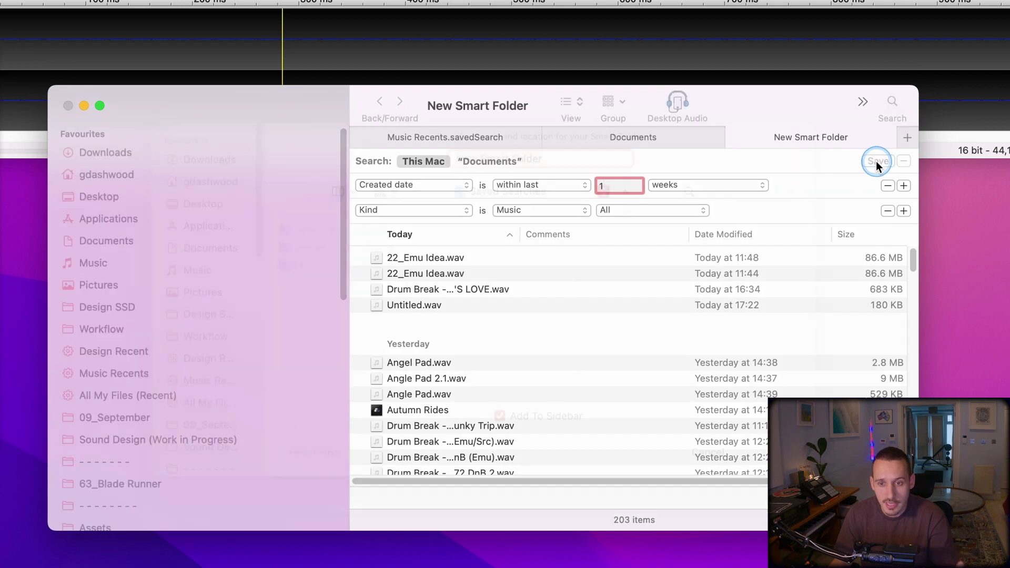
left_click(533, 219)
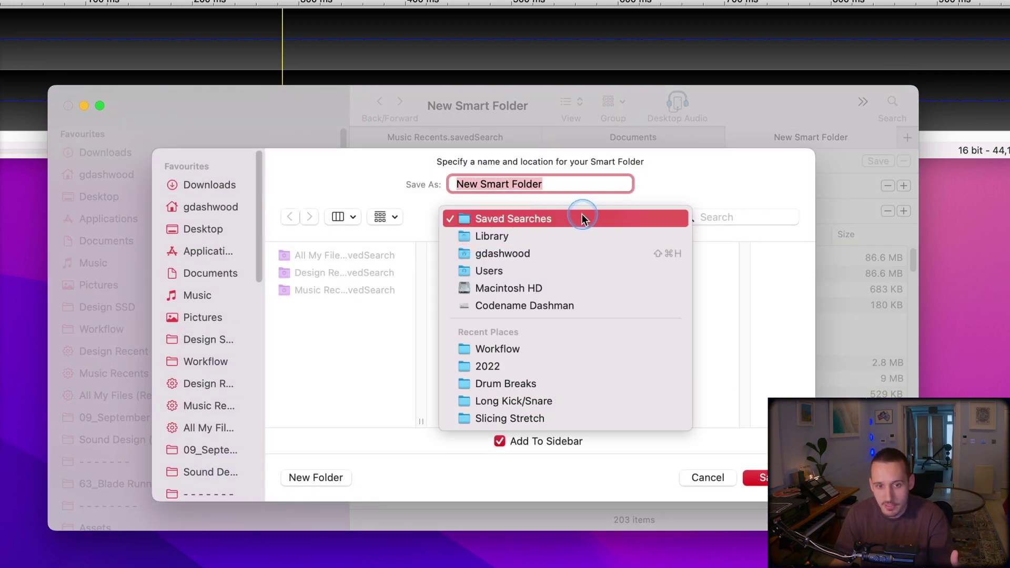
left_click(556, 197)
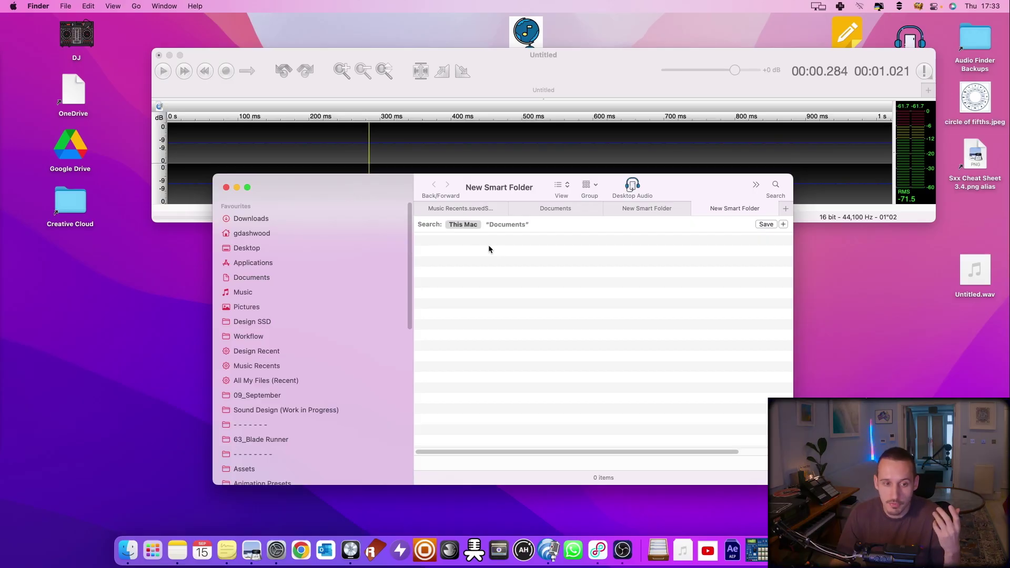
Create another new smart folder with the criterion Content modified within last 1 weeks.
left_click(489, 246)
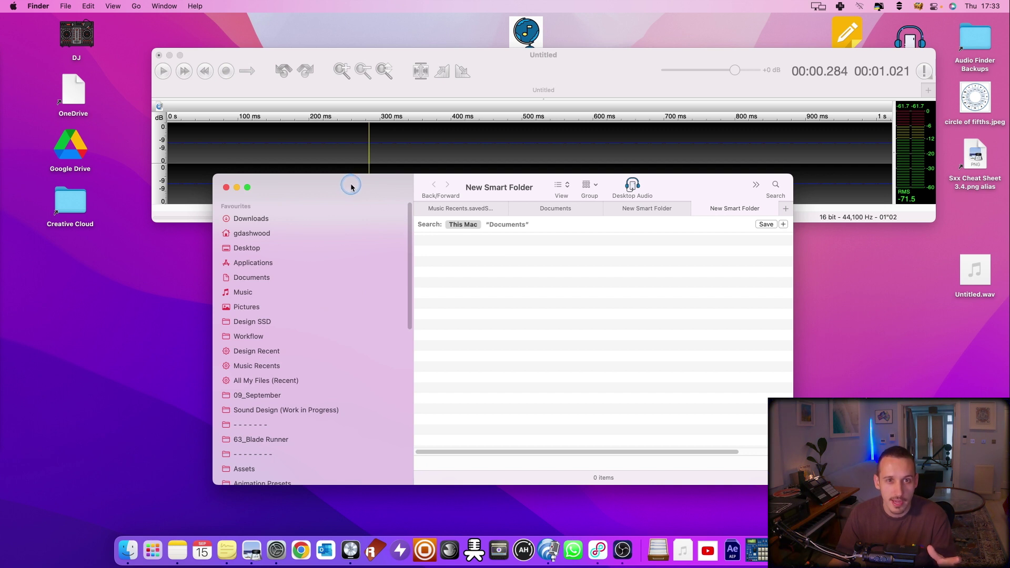
left_click(66, 7)
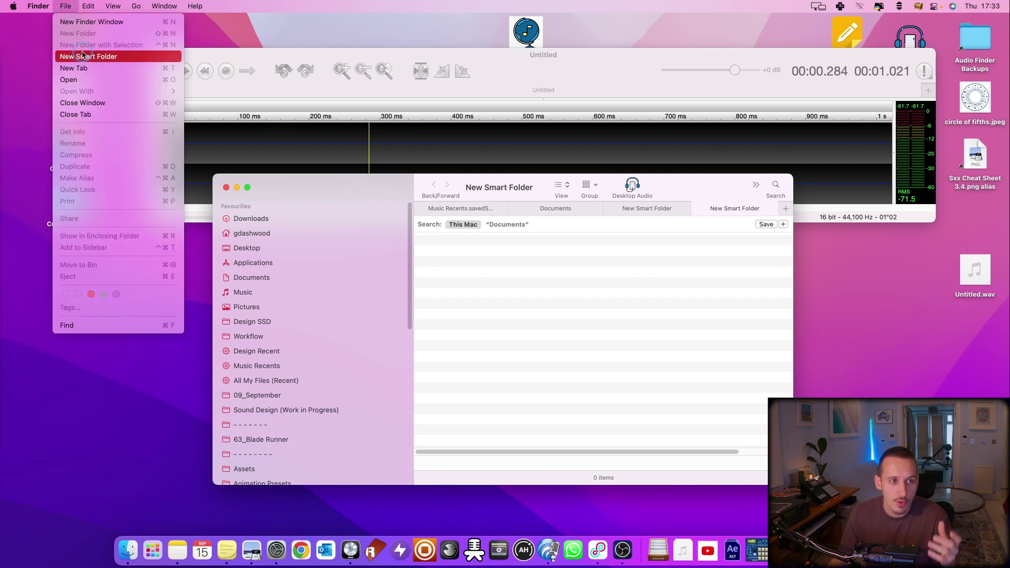
left_click(89, 57)
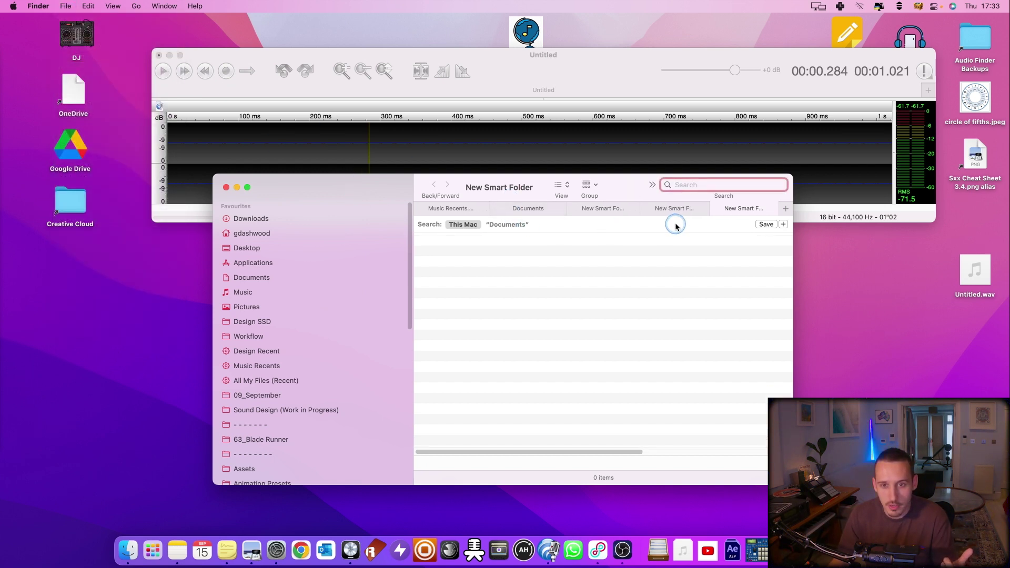
left_click(781, 226)
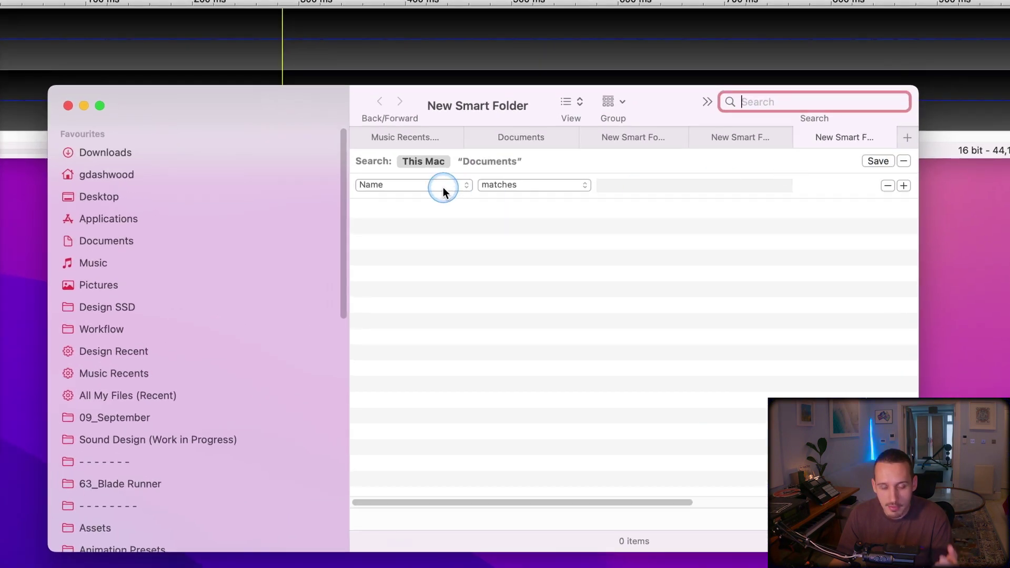
left_click(442, 188)
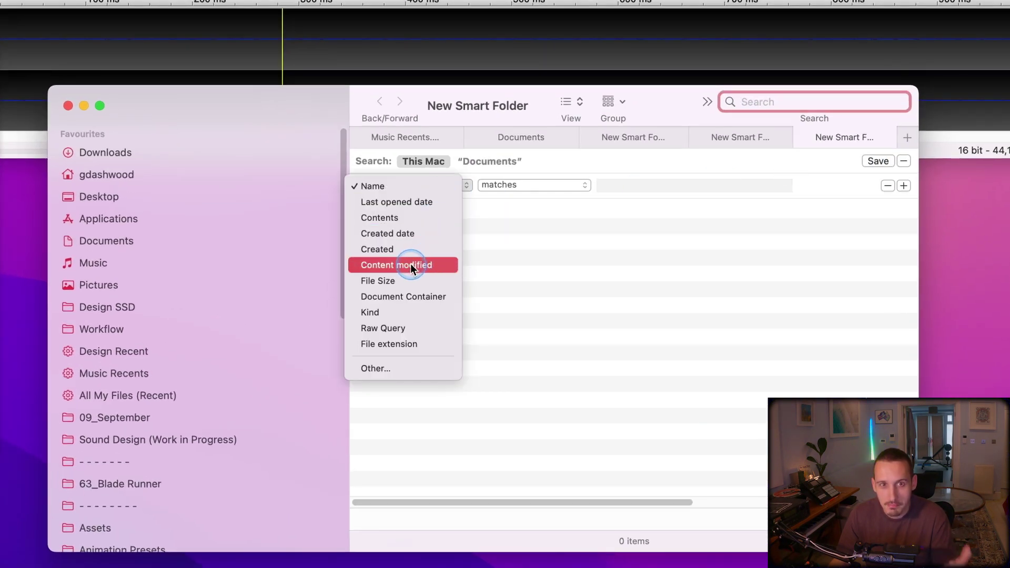
left_click(412, 265)
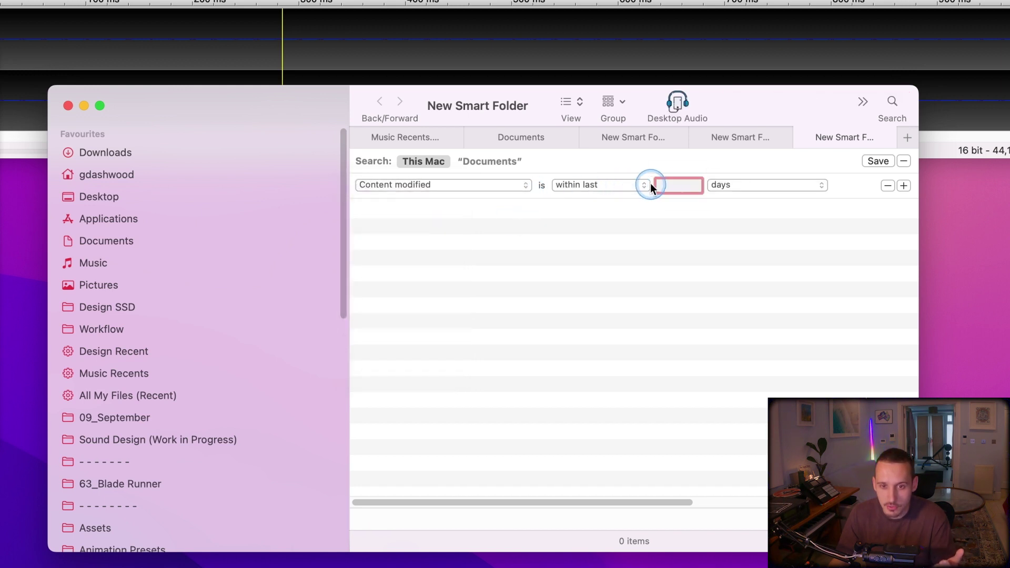
left_click(729, 184)
left_click(728, 201)
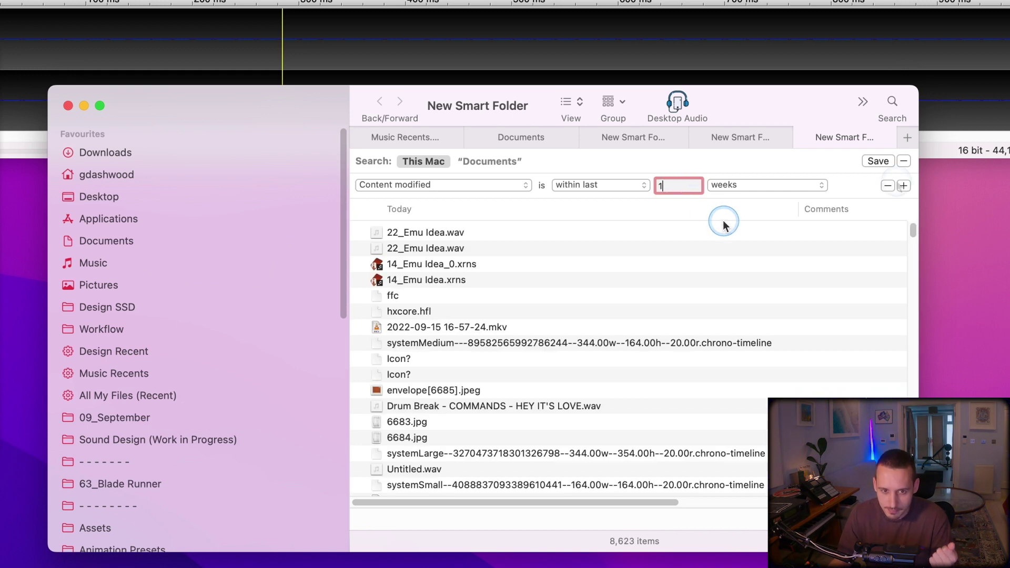
Add an "Any of the following are true" group containing the criterion Kind is Image.
left_click(904, 186)
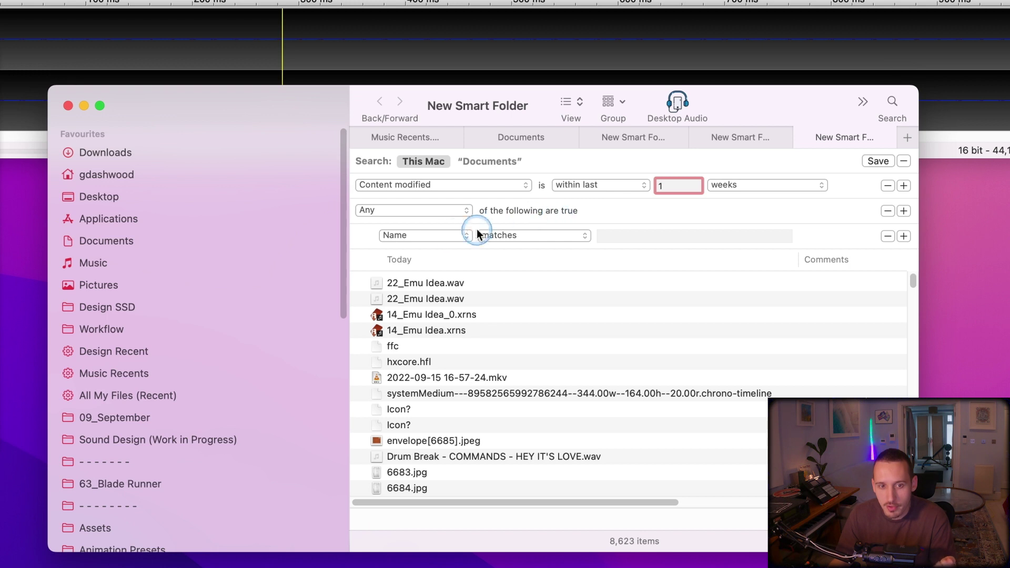
left_click(432, 237)
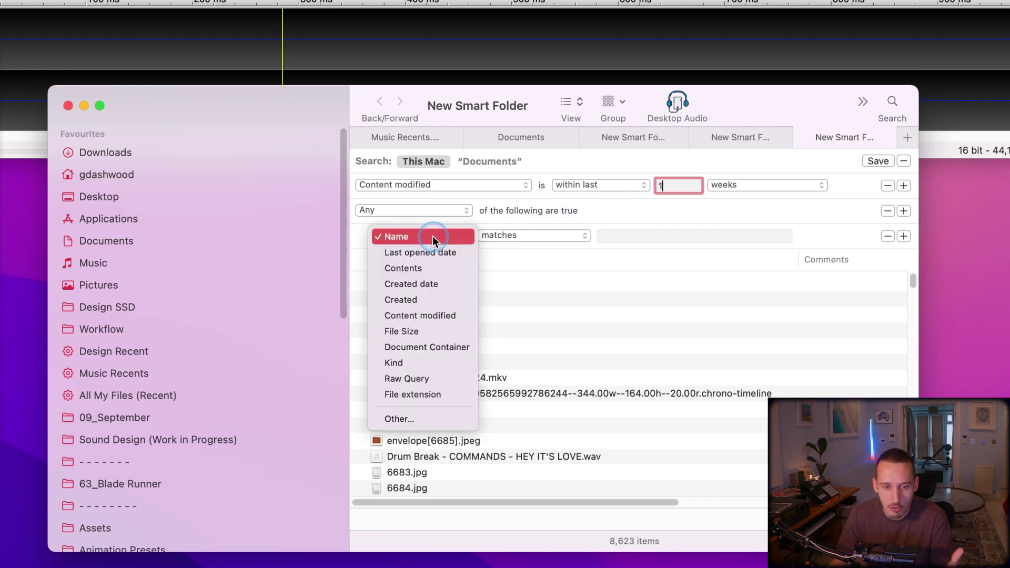
left_click(425, 363)
left_click(520, 235)
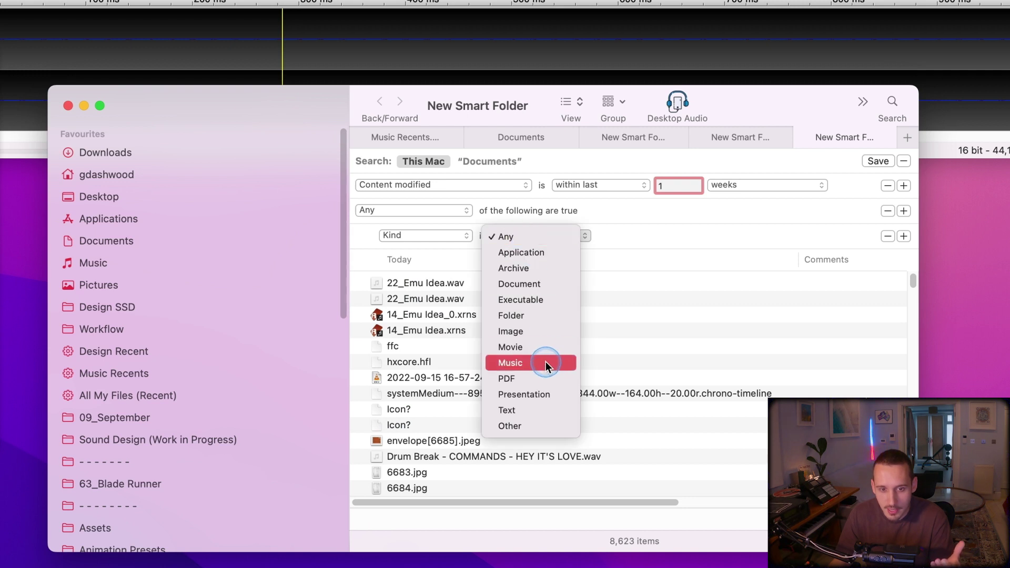
left_click(534, 330)
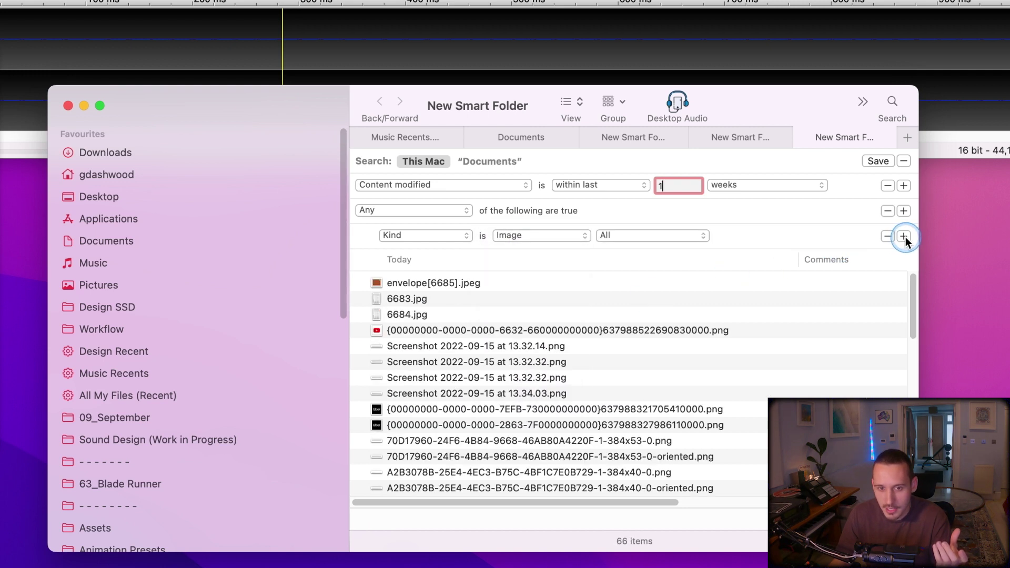
Add the criterion Kind is Movie to the "Any of the following are true" group.
left_click(903, 236)
left_click(426, 261)
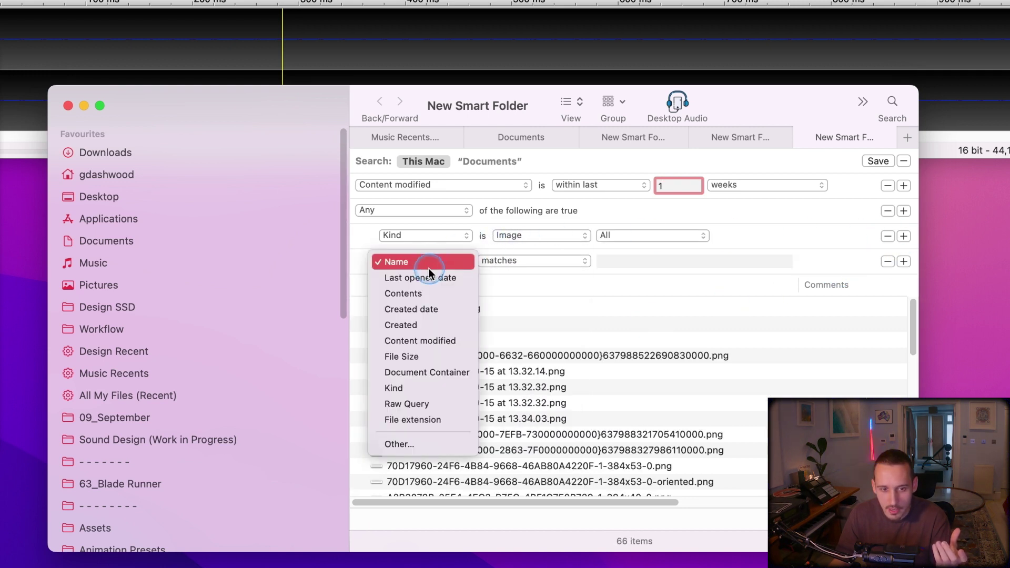
left_click(419, 387)
left_click(508, 263)
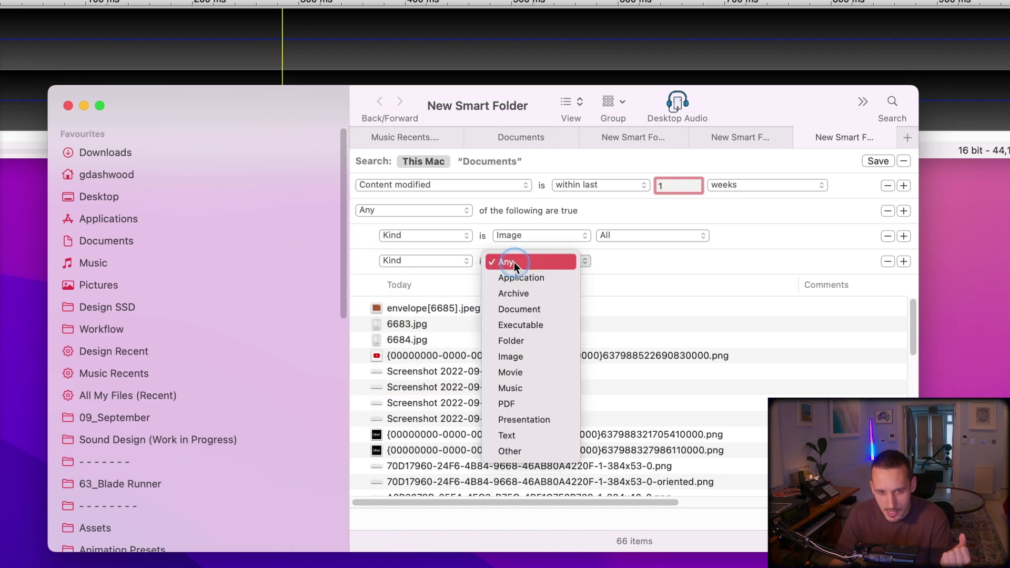
left_click(535, 369)
Add another criterion row to the group and search the full attribute list for "file ex".
left_click(904, 261)
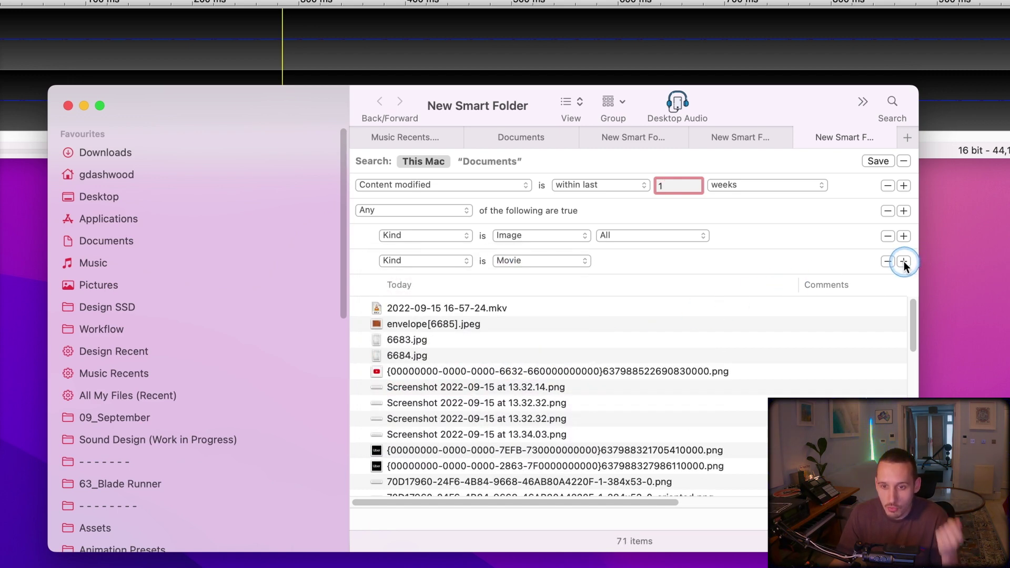
left_click(435, 284)
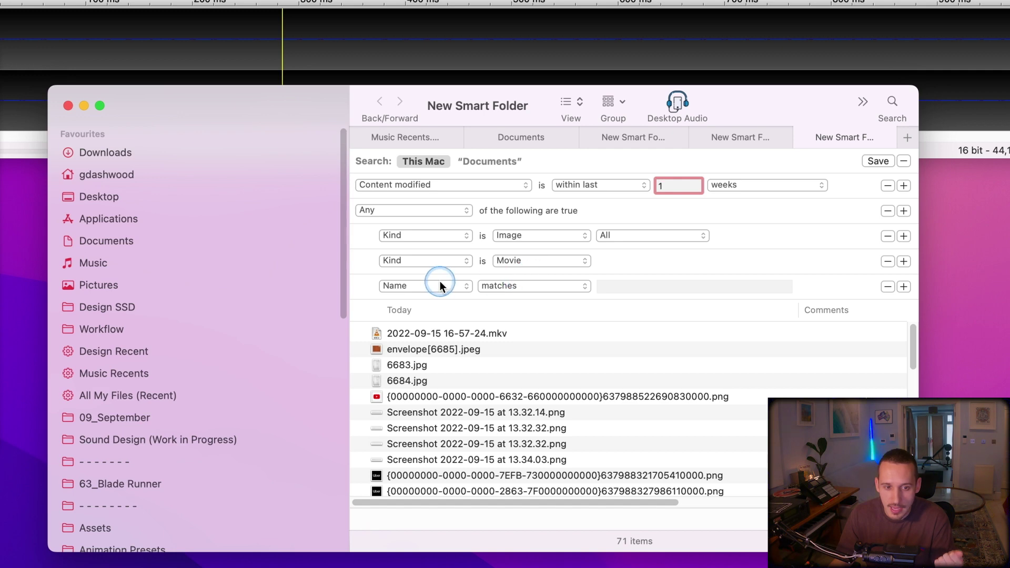
left_click(430, 437)
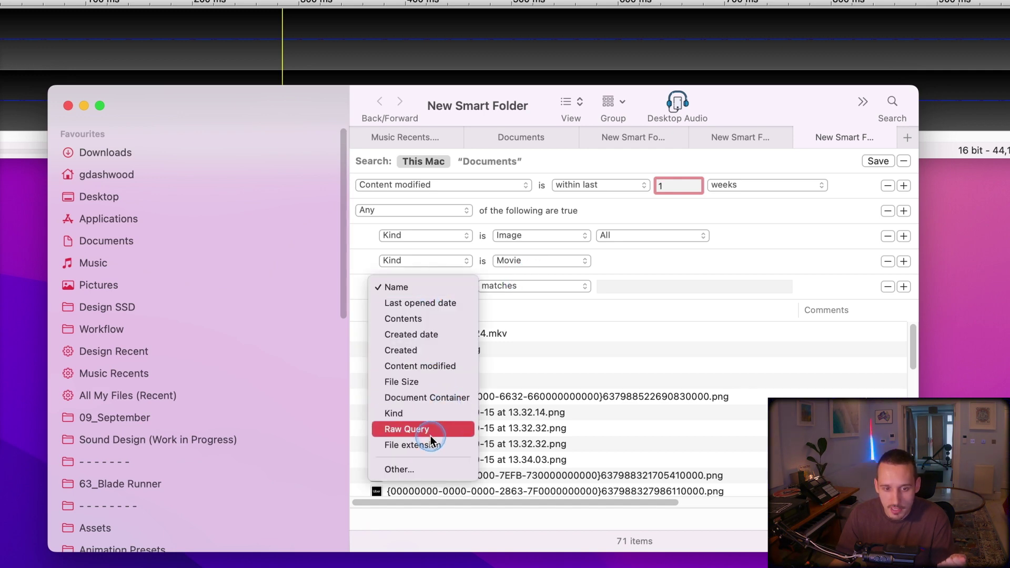
left_click(410, 468)
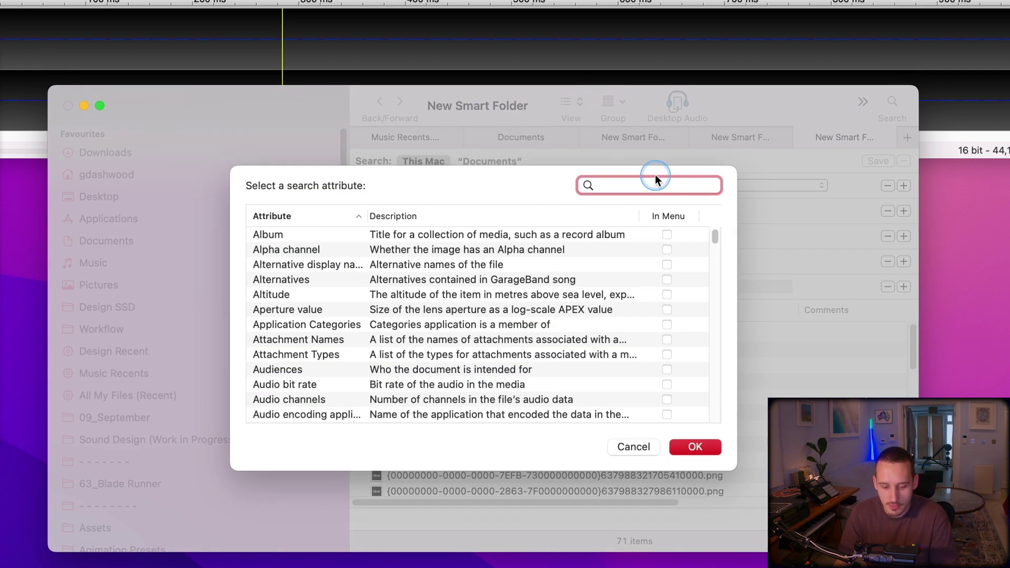
left_click(655, 175)
type("file")
scroll(501, 313, "down", 3)
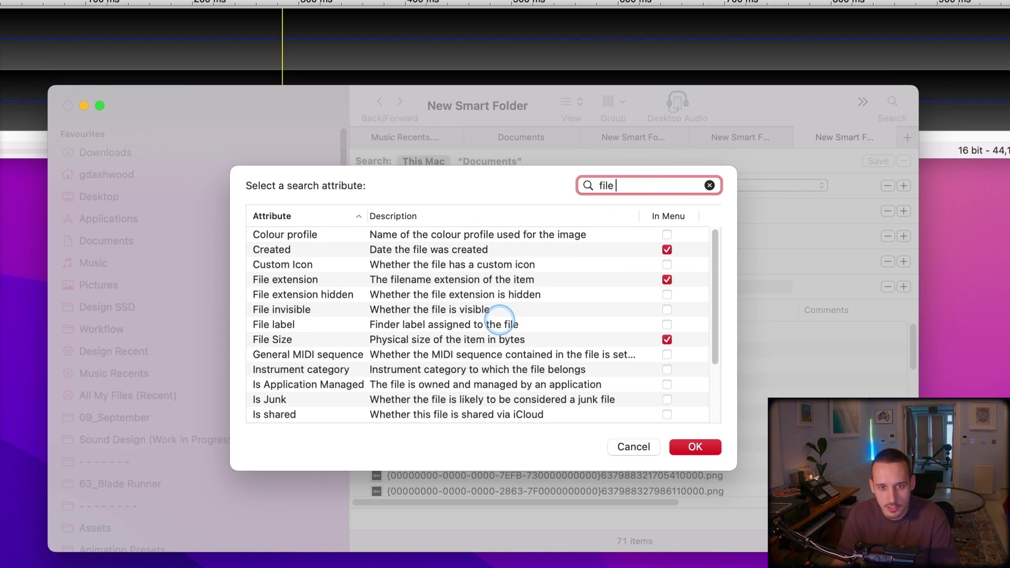
type("ex")
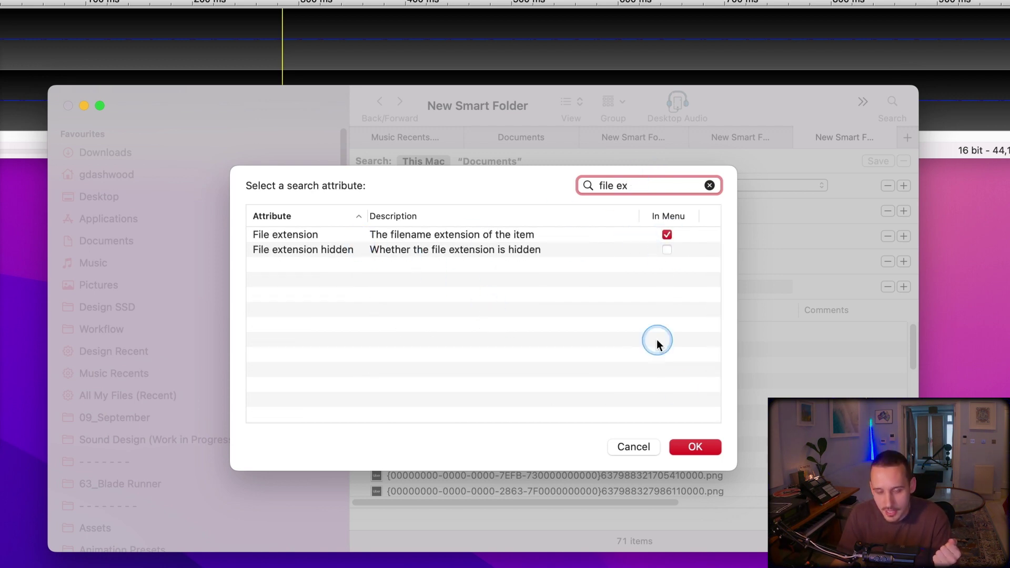
left_click(695, 447)
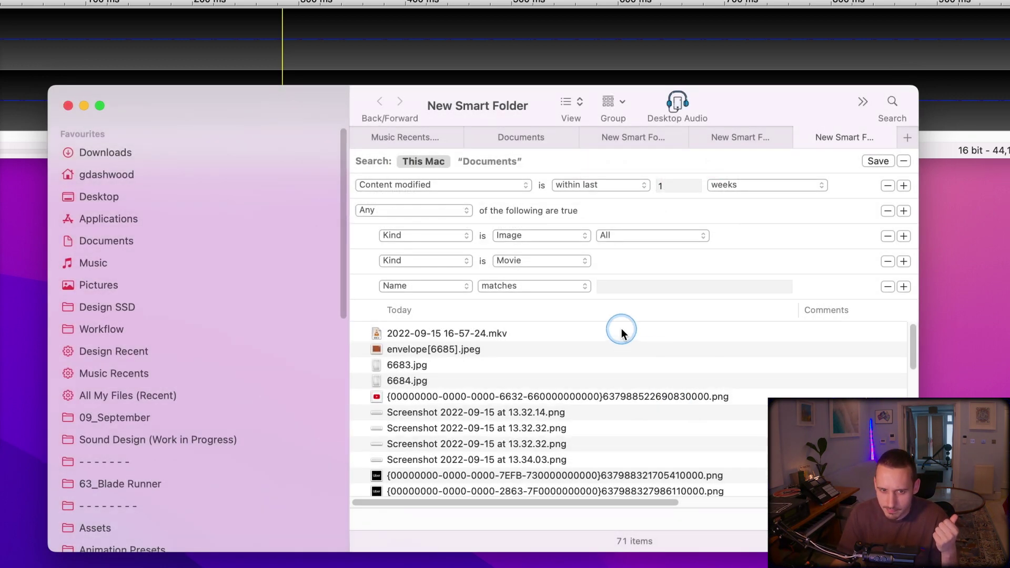
Set the group's third criterion to File extension is .psd and check the matching files.
left_click(435, 286)
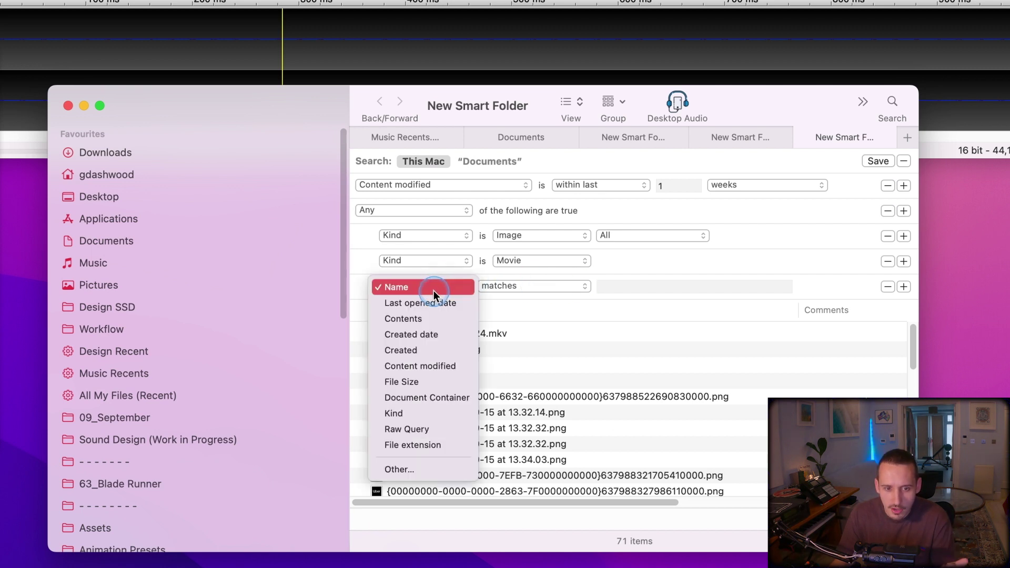
left_click(440, 444)
left_click(595, 284)
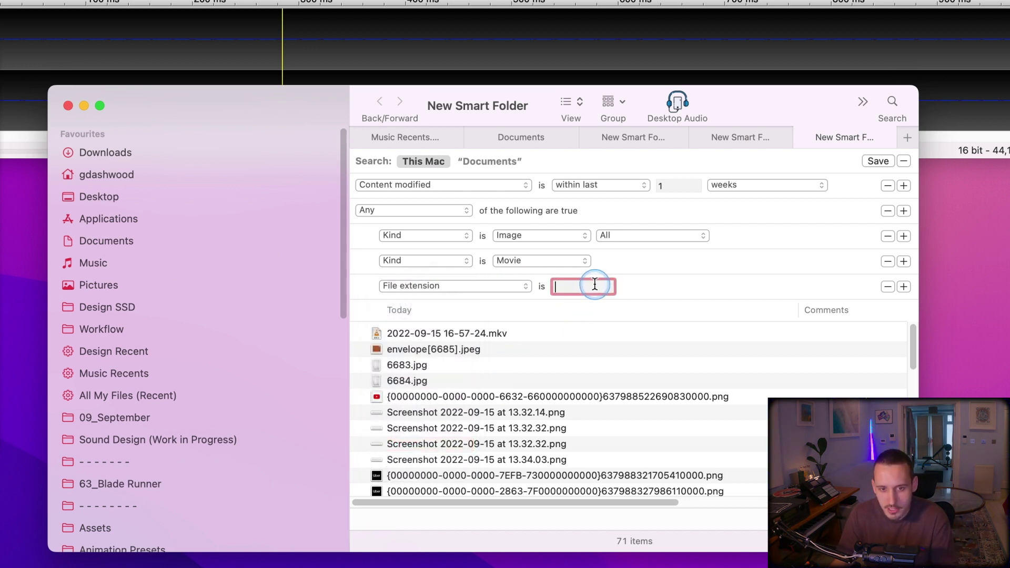
type(".psd")
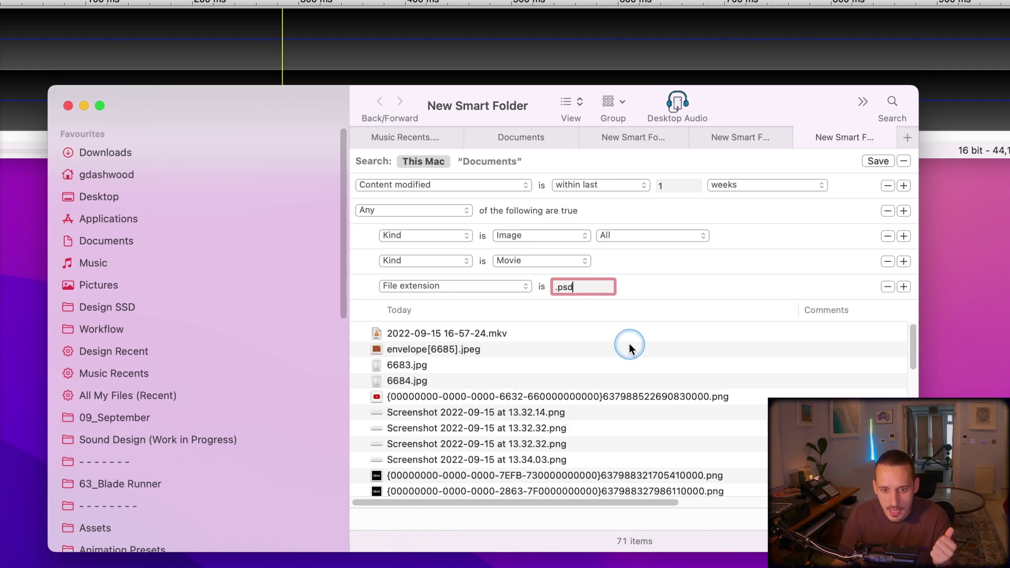
scroll(628, 343, "down", 15)
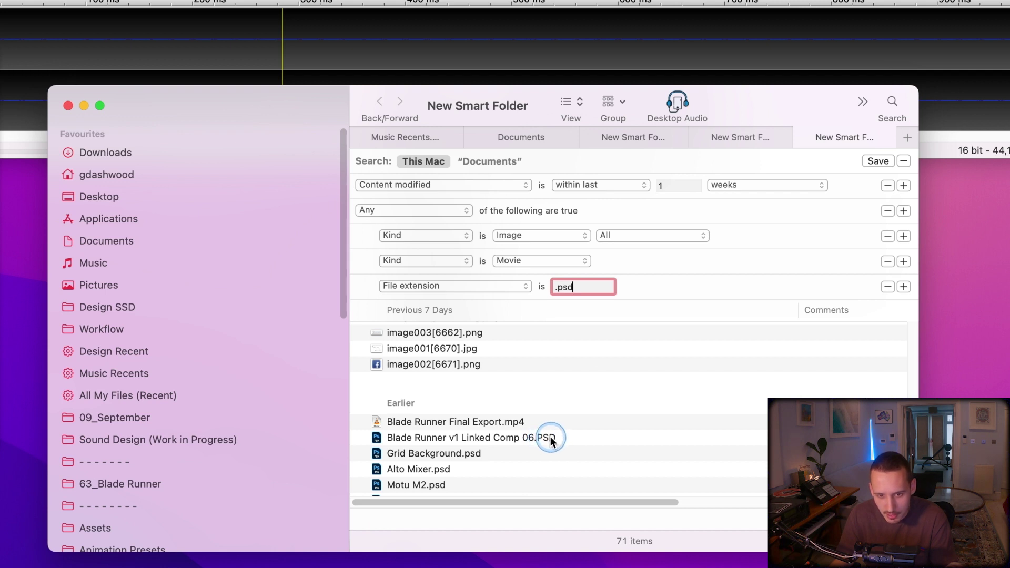
scroll(499, 443, "down", 2)
scroll(497, 442, "down", 1)
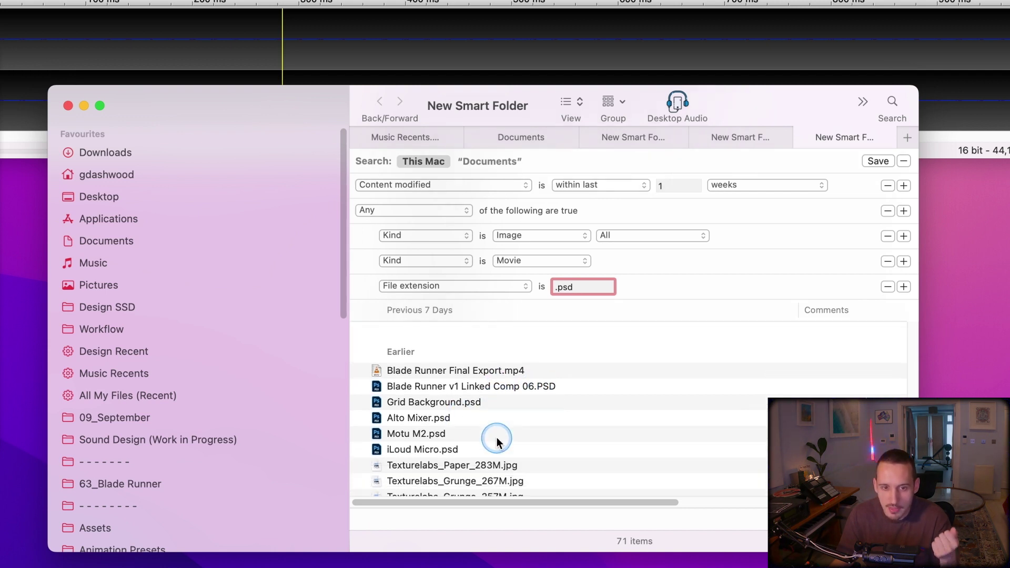
Add a blank Name matches criterion to the group and save the smart folder as "Tutorial Design".
left_click(903, 286)
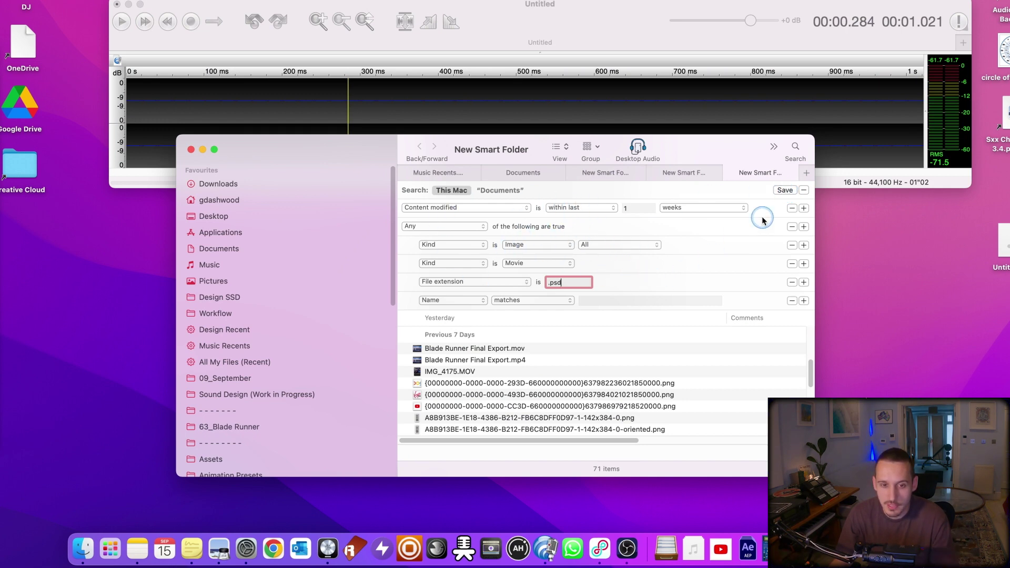
left_click(784, 191)
key("BackSpace")
type("Tutorial Design")
key("Return")
left_click_drag(481, 158, 435, 126)
scroll(295, 241, "down", 3)
scroll(268, 227, "up", 3)
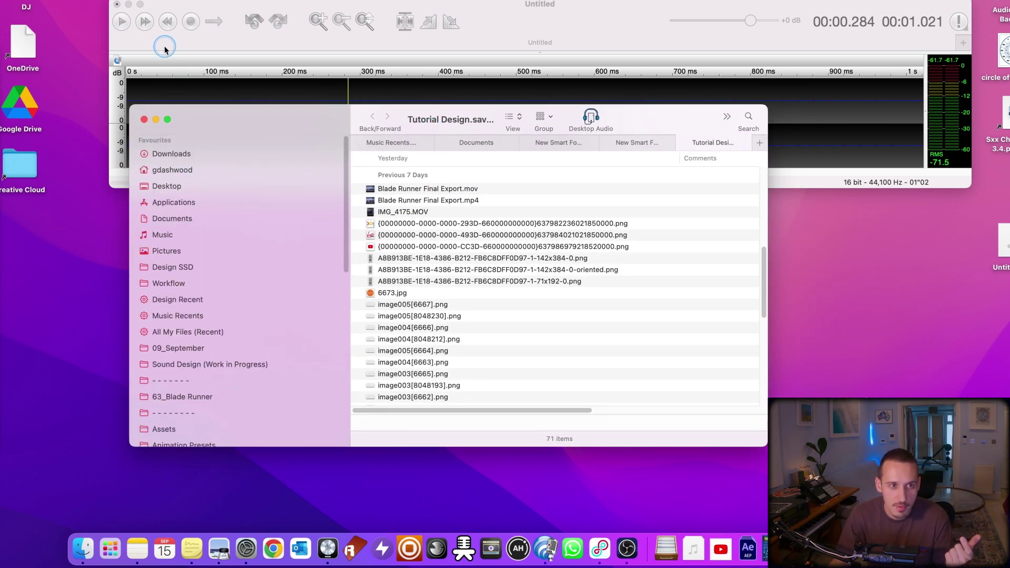
Go to the user's Library, open its Saved Searches folder and select the Tutorial Design saved search.
left_click(92, 1)
left_click(116, 74)
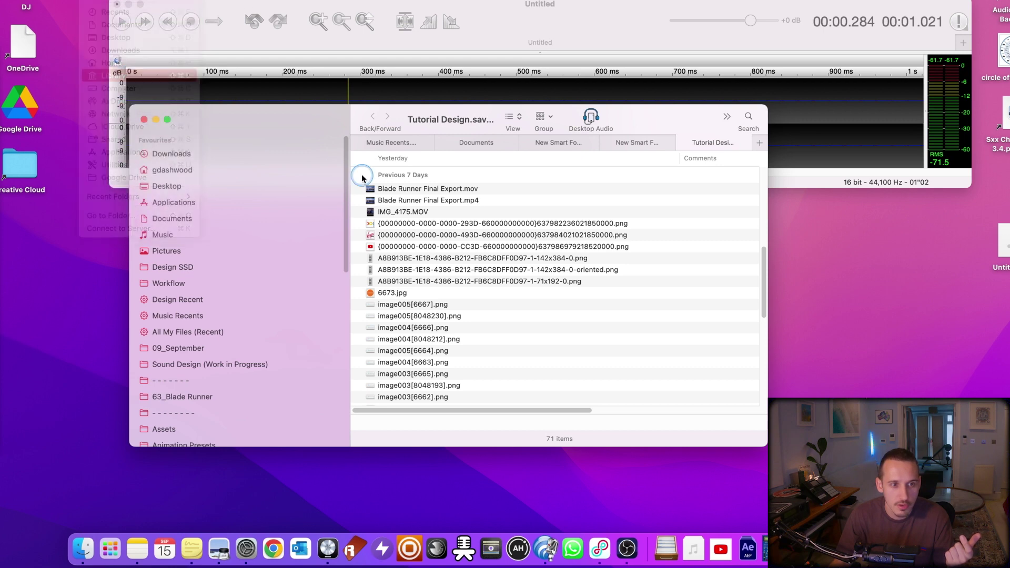
scroll(427, 273, "up", 5)
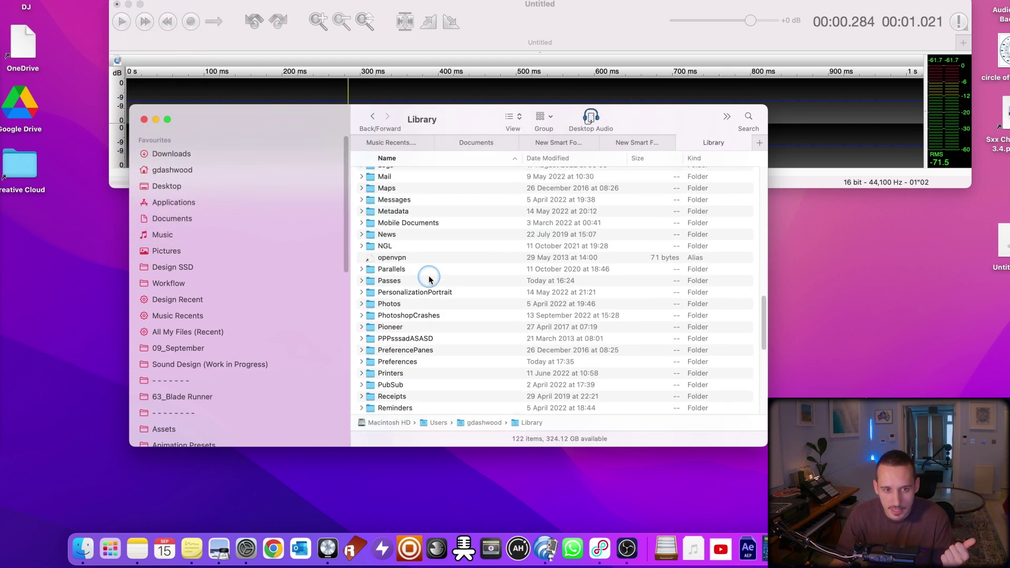
scroll(427, 273, "up", 10)
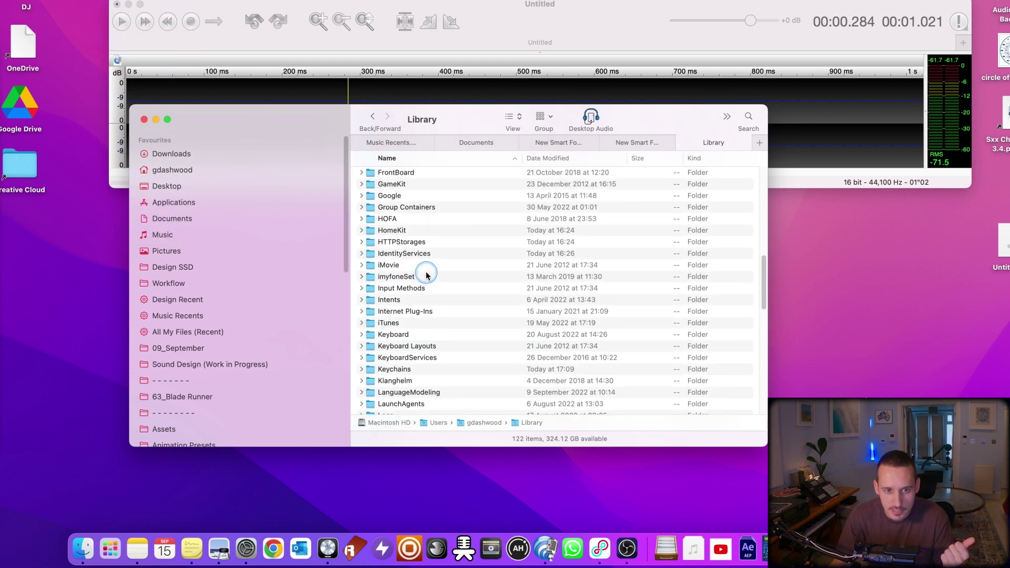
scroll(424, 263, "down", 15)
left_click(419, 194)
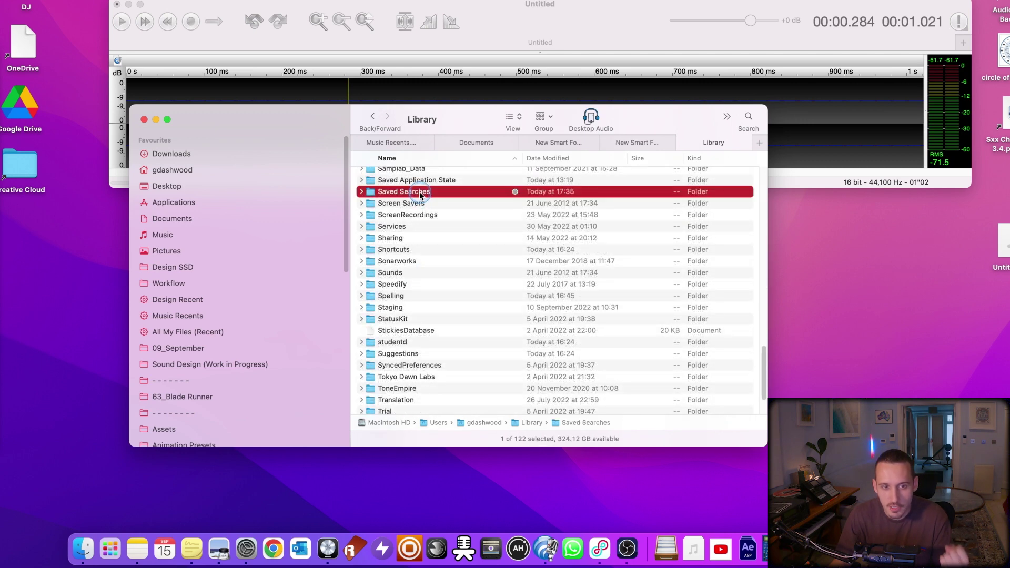
double_click(419, 194)
left_click(409, 210)
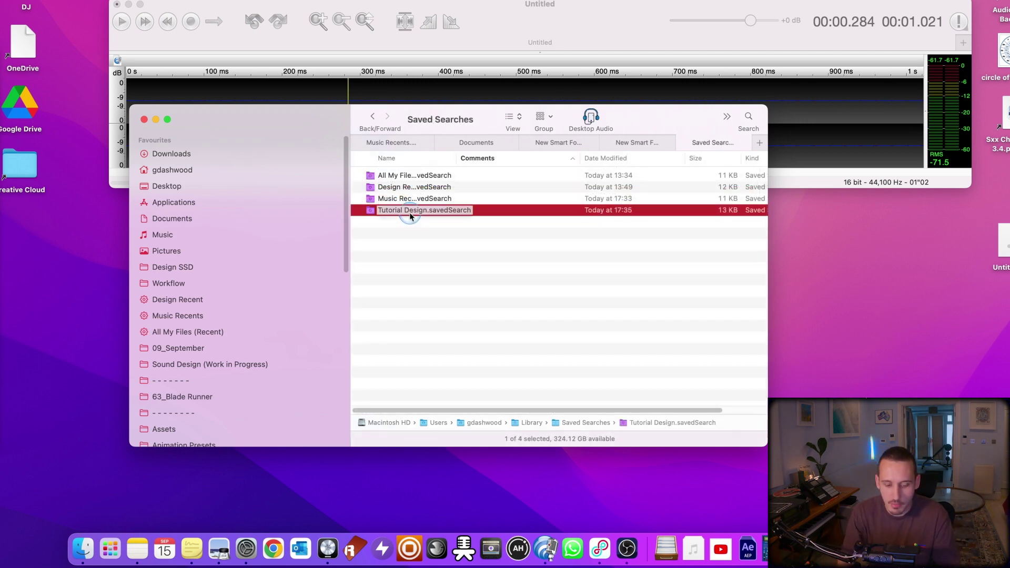
Launch TextEdit, open Tutorial Design.savedSearch in it and move its window beside the Finder file list.
key("cmd+space")
type("text")
key("Return")
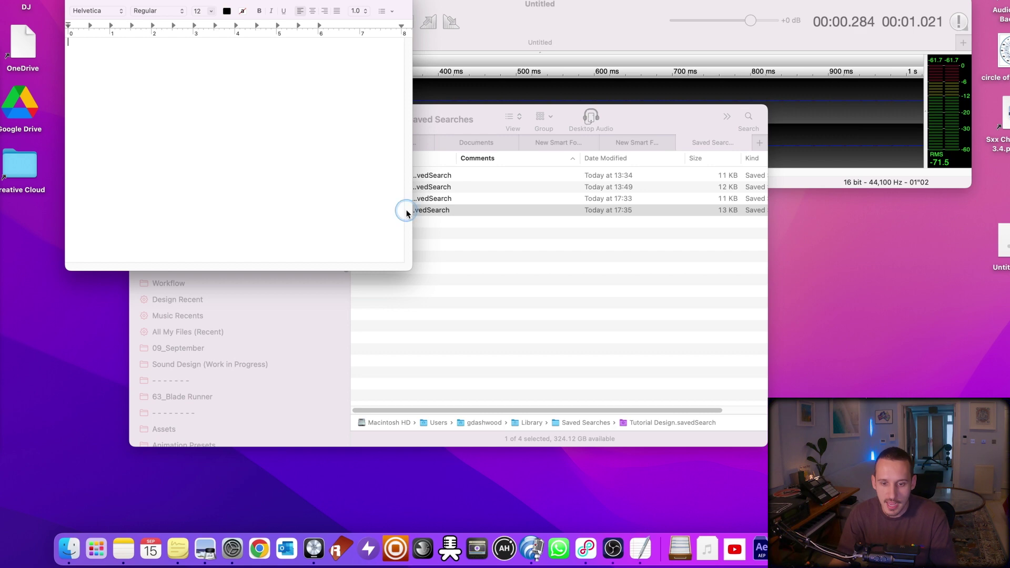
left_click_drag(171, 4, 801, 89)
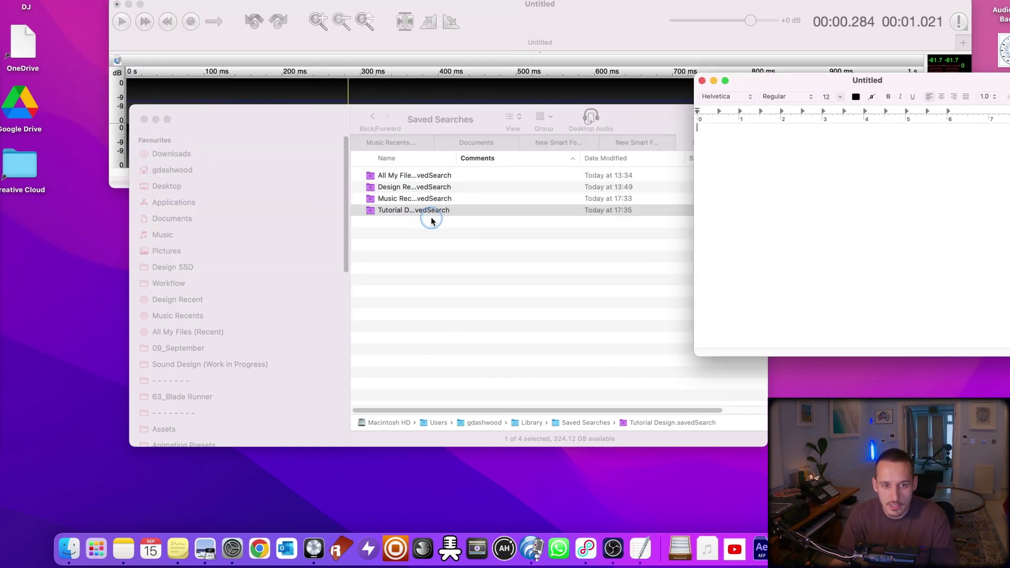
left_click_drag(419, 213, 640, 548)
left_click_drag(282, 15, 665, 80)
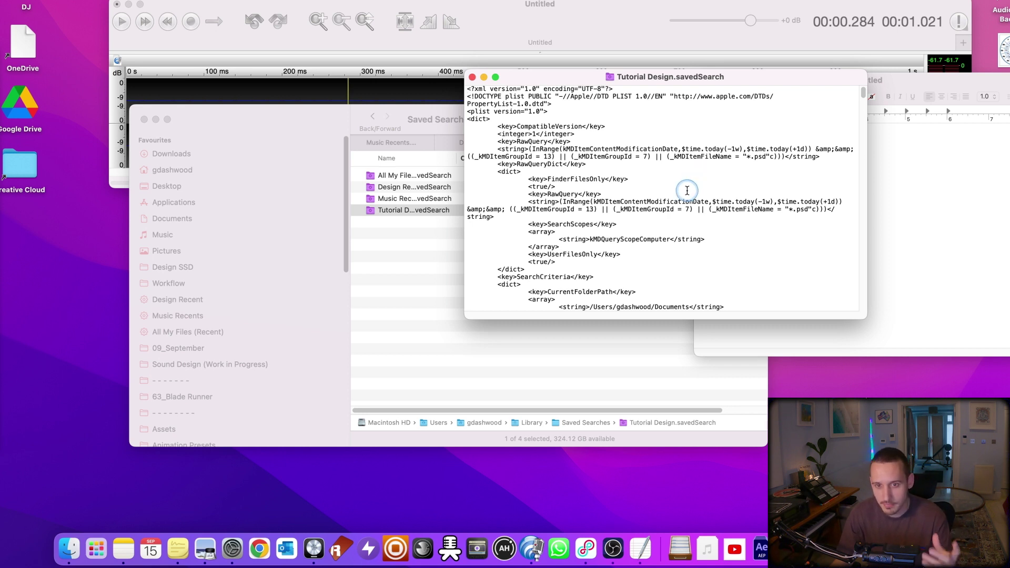
Find the text FXScopeArrayOfPaths in the Tutorial Design.savedSearch file.
key("super+Tab")
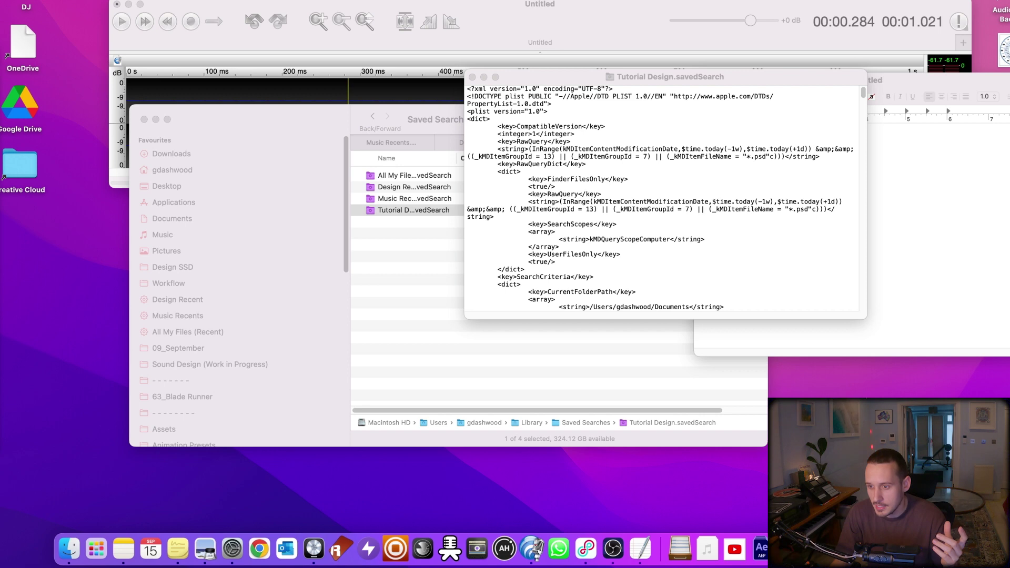
left_click(674, 193)
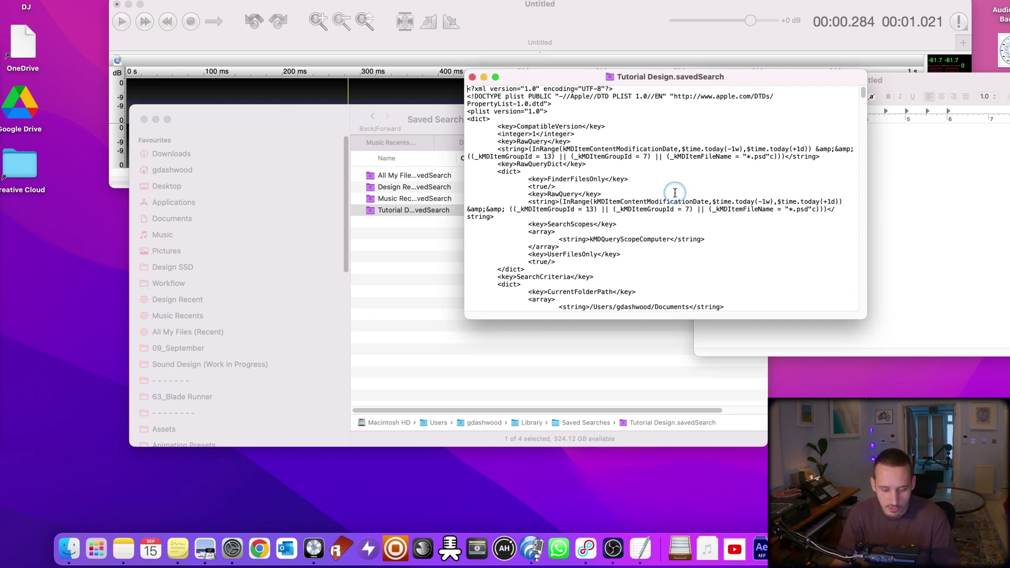
key("super+f")
key("Return")
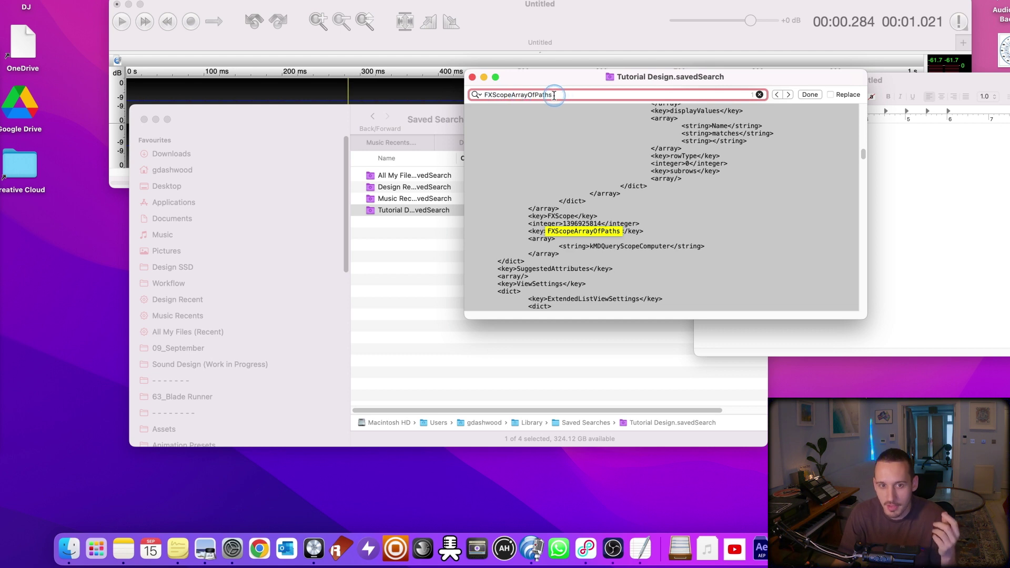
left_click(670, 227)
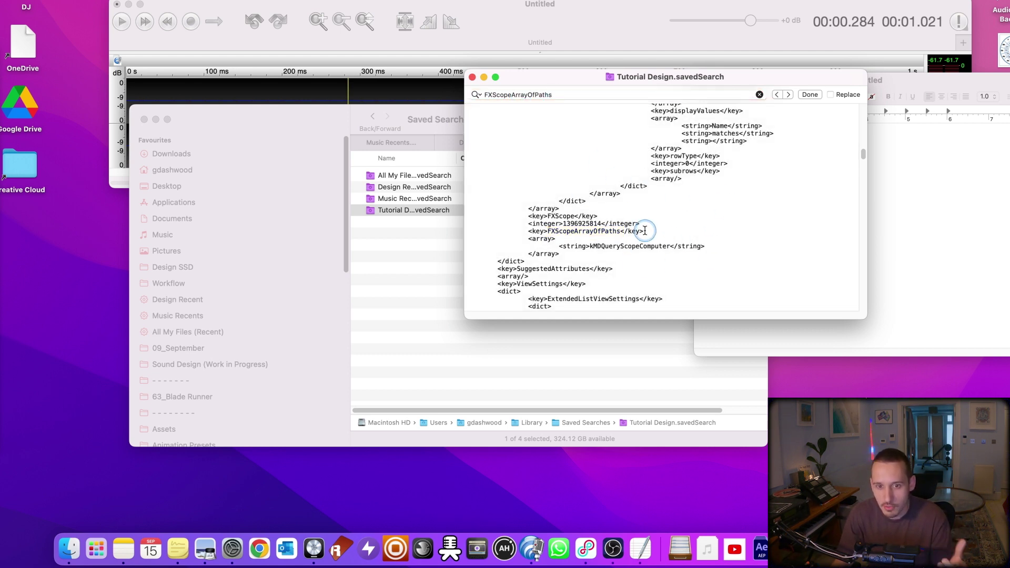
Examine the array below the FXScopeArrayOfPaths key, highlighting its kMDQueryScopeComputer string value.
left_click(552, 242)
left_click_drag(529, 238, 572, 252)
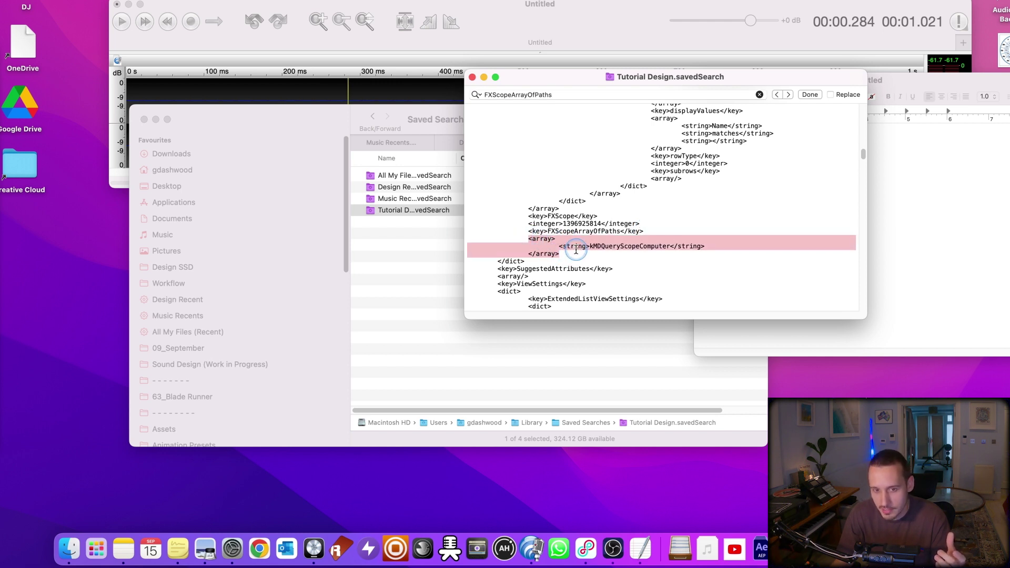
left_click_drag(591, 248, 679, 248)
left_click(706, 248)
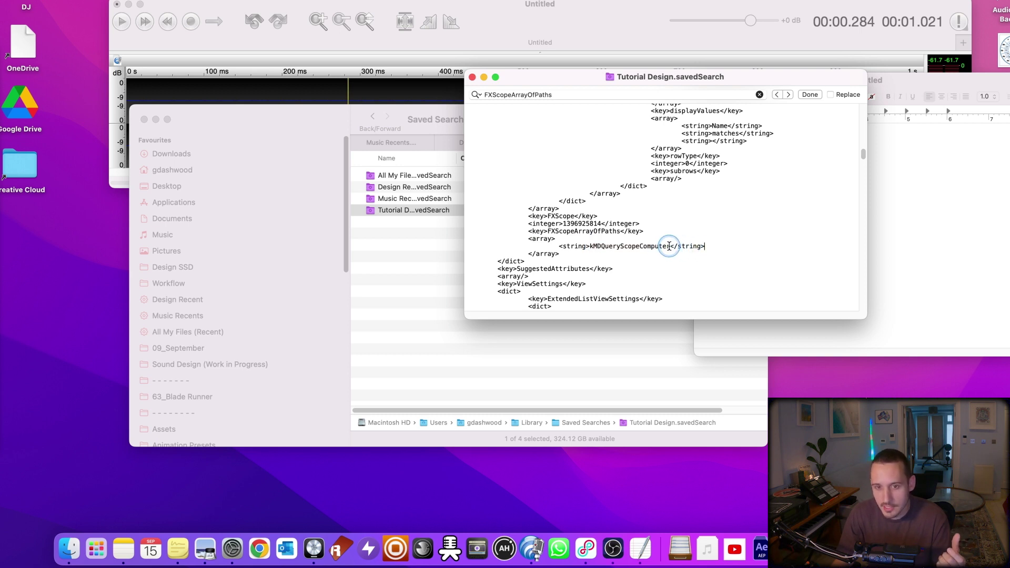
left_click_drag(671, 246, 585, 246)
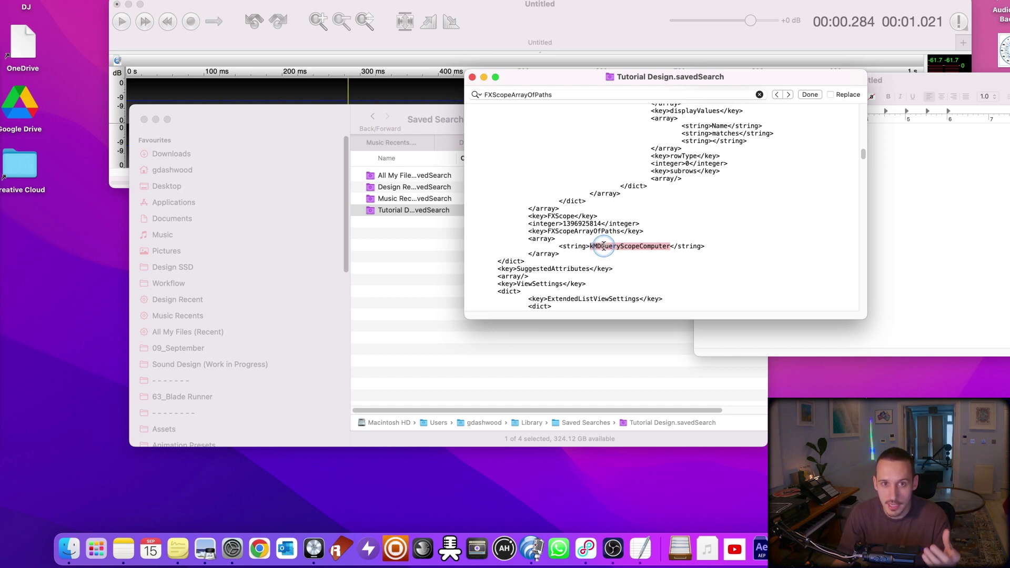
Duplicate the kMDQueryScopeComputer string line directly beneath itself inside the FXScopeArrayOfPaths array, adding indentation.
left_click(718, 247)
key("Return")
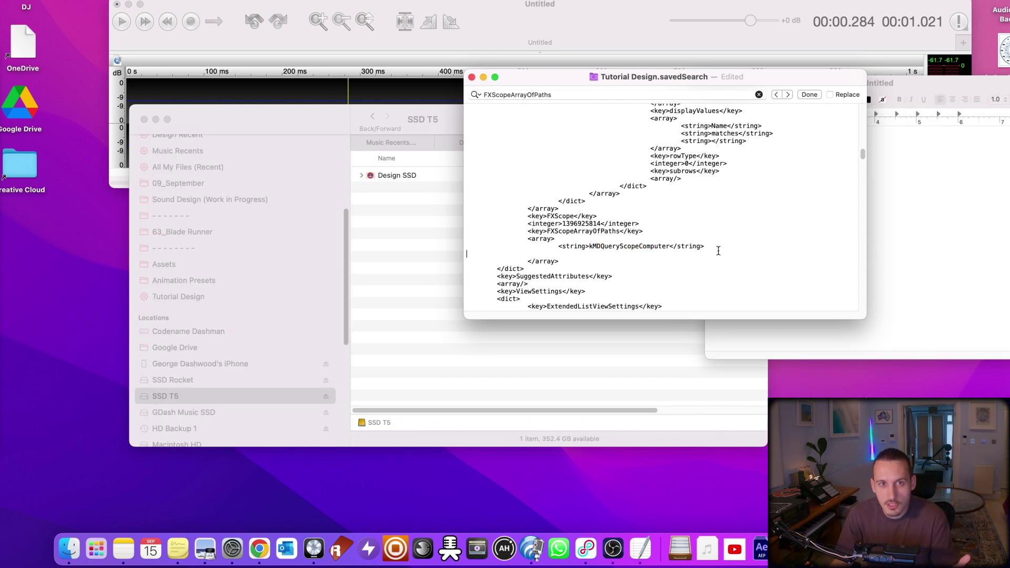
left_click_drag(708, 245, 554, 246)
key("super+c")
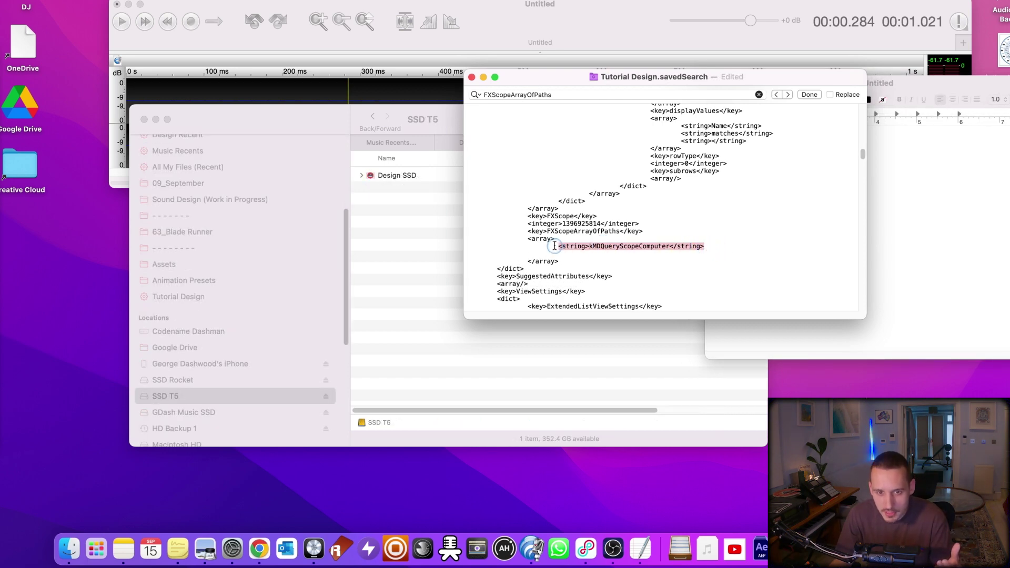
left_click(720, 246)
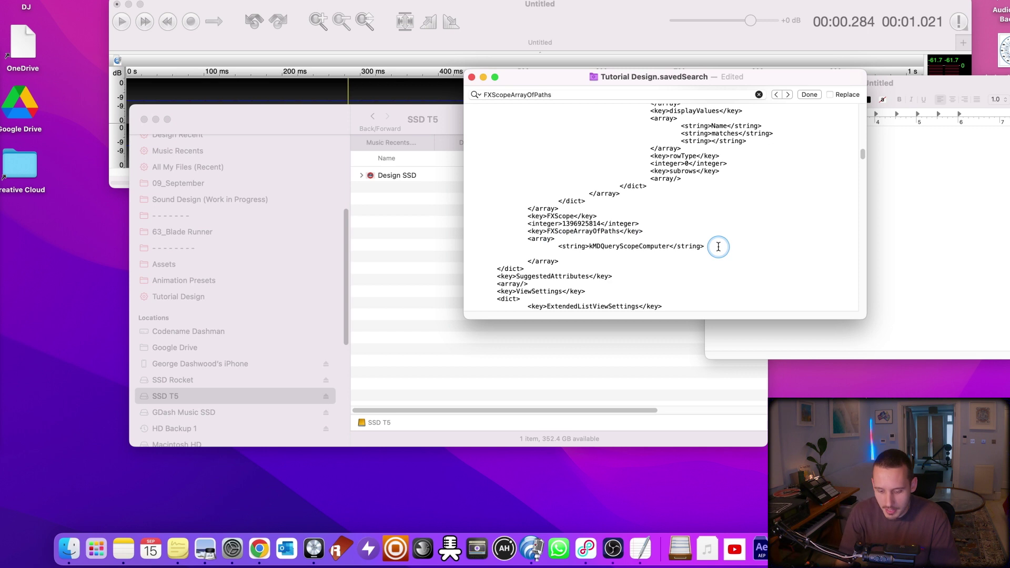
key("Return")
key("super+v")
key("Tab")
key("Tab")
key("Tab")
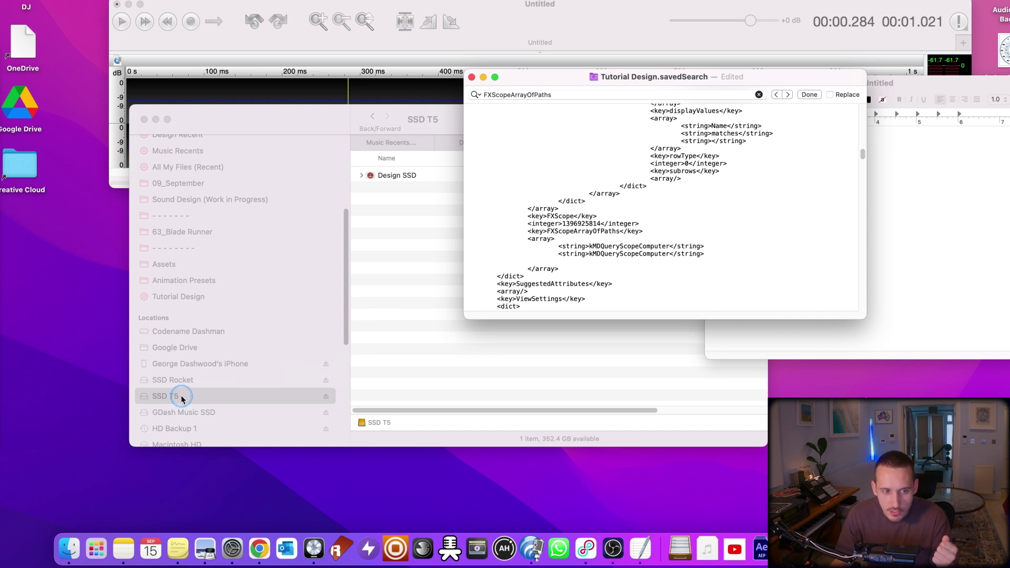
Select the SSD Rocket drive in Finder and enter its path /Volumes/SSD Rocket in the blank TextEdit document.
left_click(384, 357)
scroll(219, 390, "down", 2)
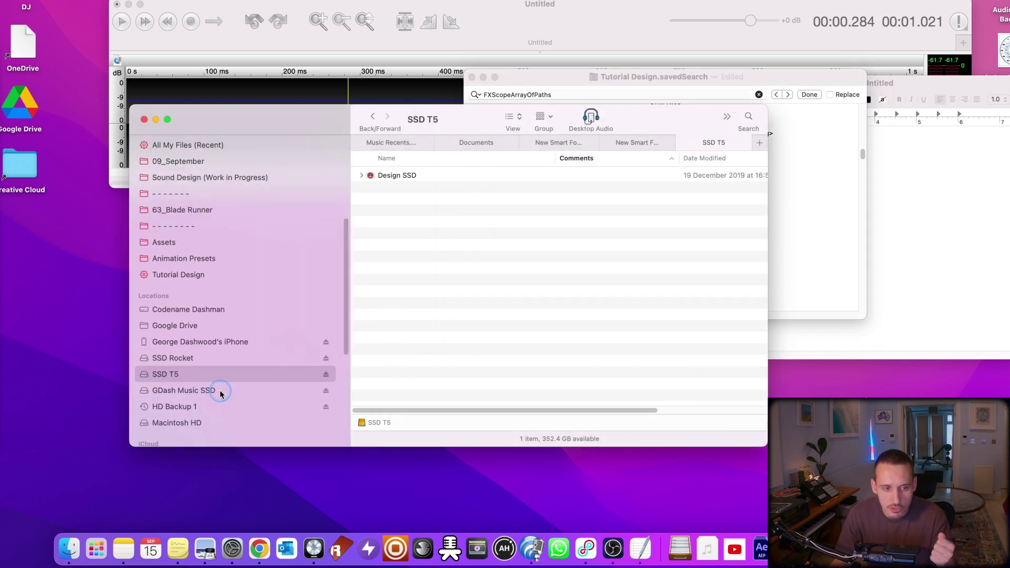
left_click(169, 359)
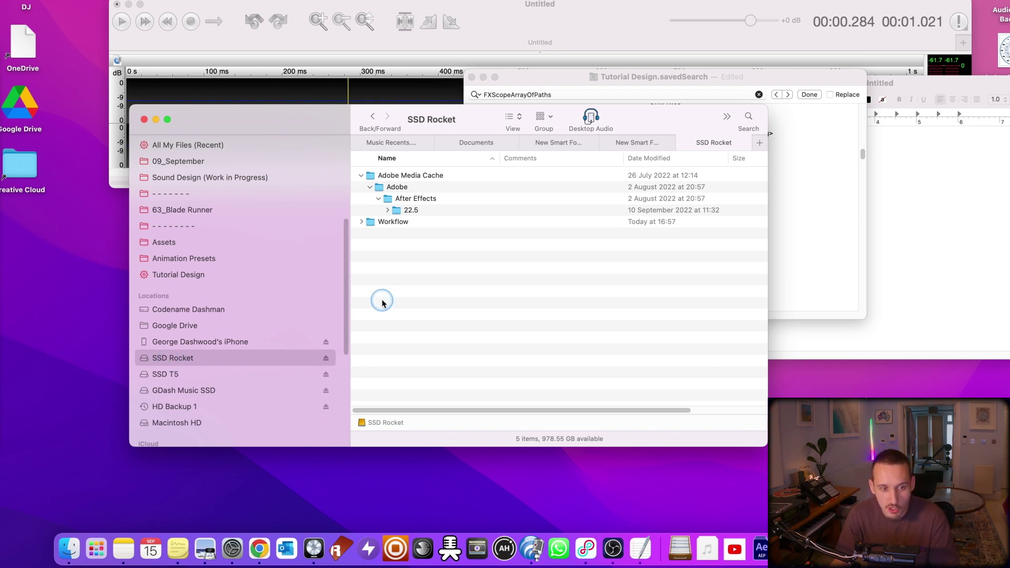
left_click(949, 235)
type("/Volumes/SSD Rocket")
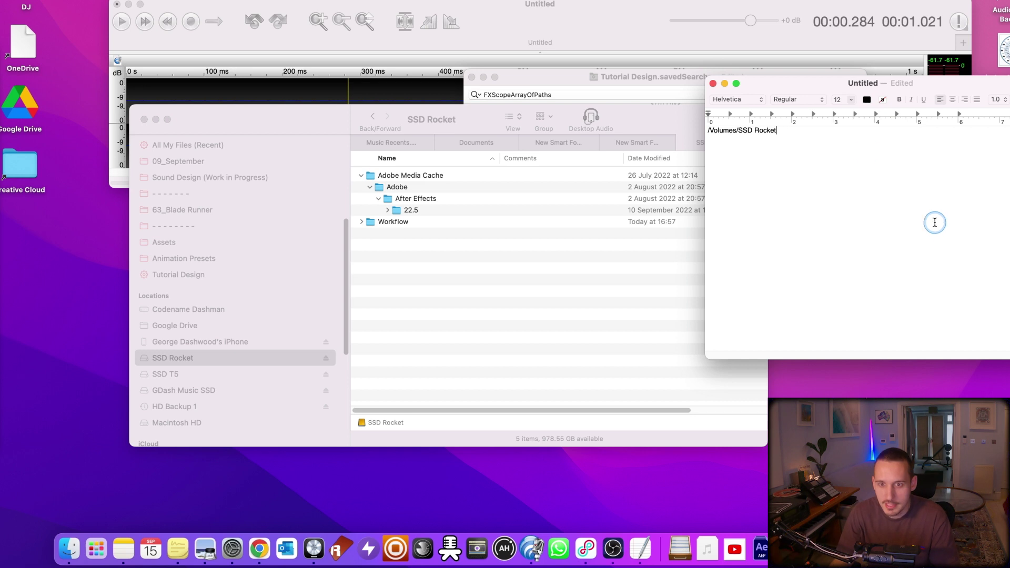
Replace the second kMDQueryScopeComputer value in Tutorial Design.savedSearch with /Volumes/SSD Rocket.
left_click(644, 91)
left_click(674, 256)
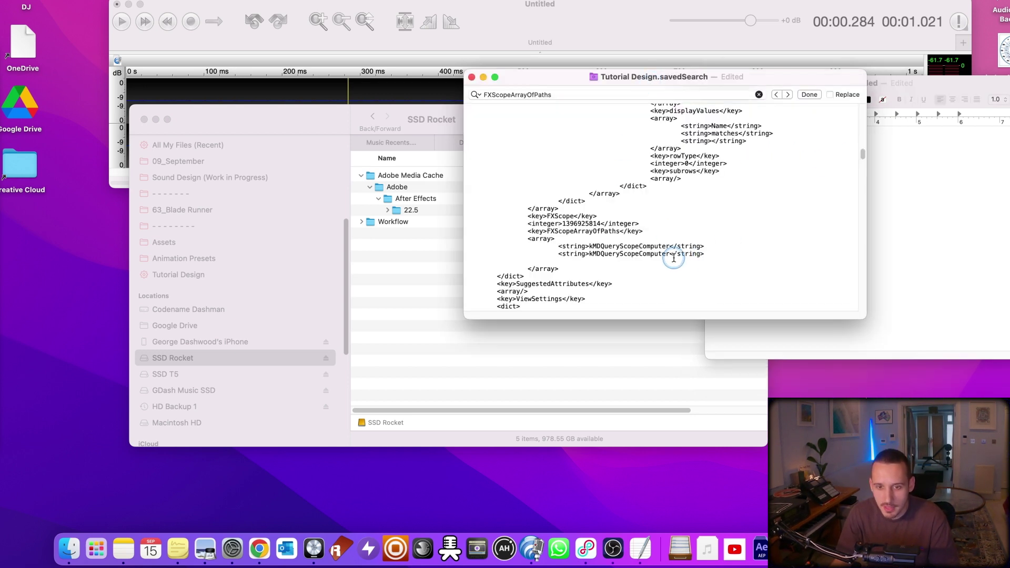
left_click_drag(670, 254, 621, 252)
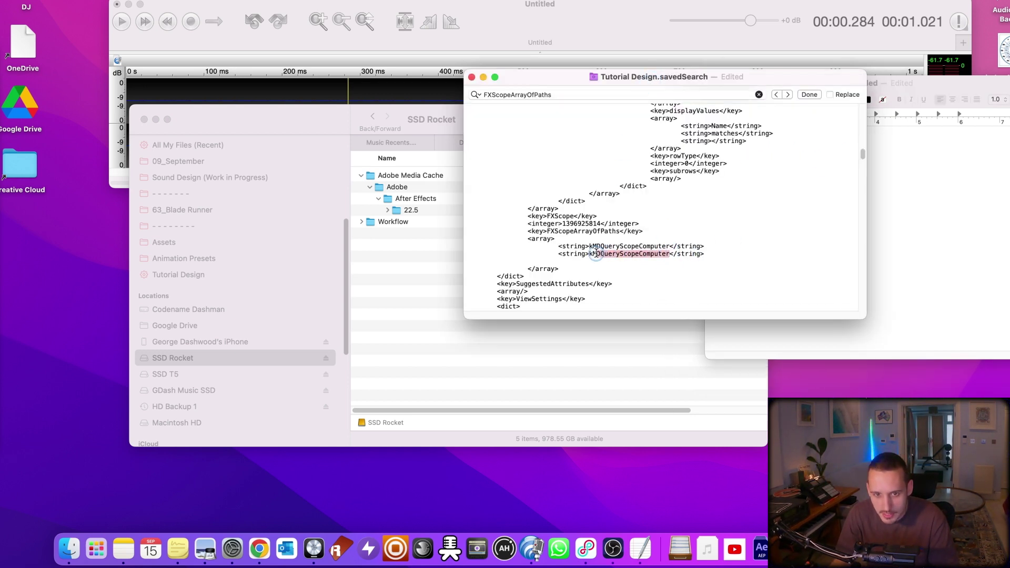
type("/Volumes/SSD Rocket")
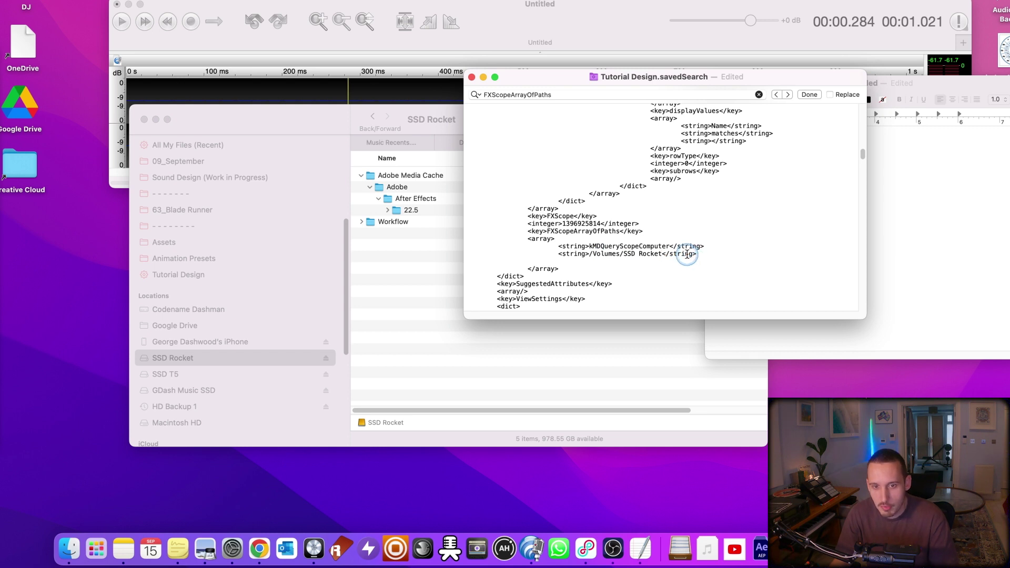
Delete the remaining kMDQueryScopeComputer string line and its leading whitespace from the FXScopeArrayOfPaths array.
left_click(663, 254)
left_click_drag(705, 246, 562, 248)
key("BackSpace")
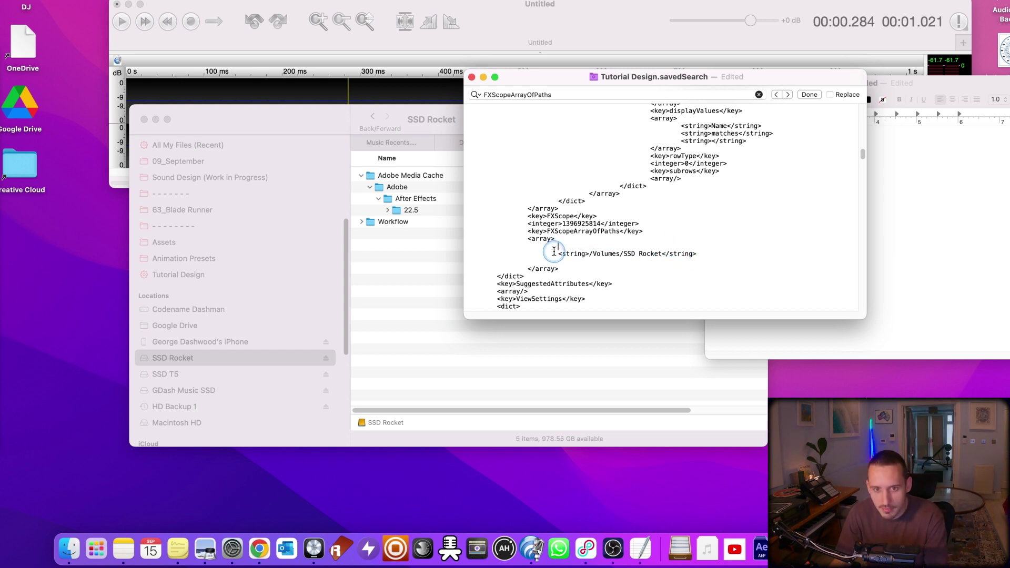
key("BackSpace")
key("BackSpace")
key("BackSpace")
key("BackSpace")
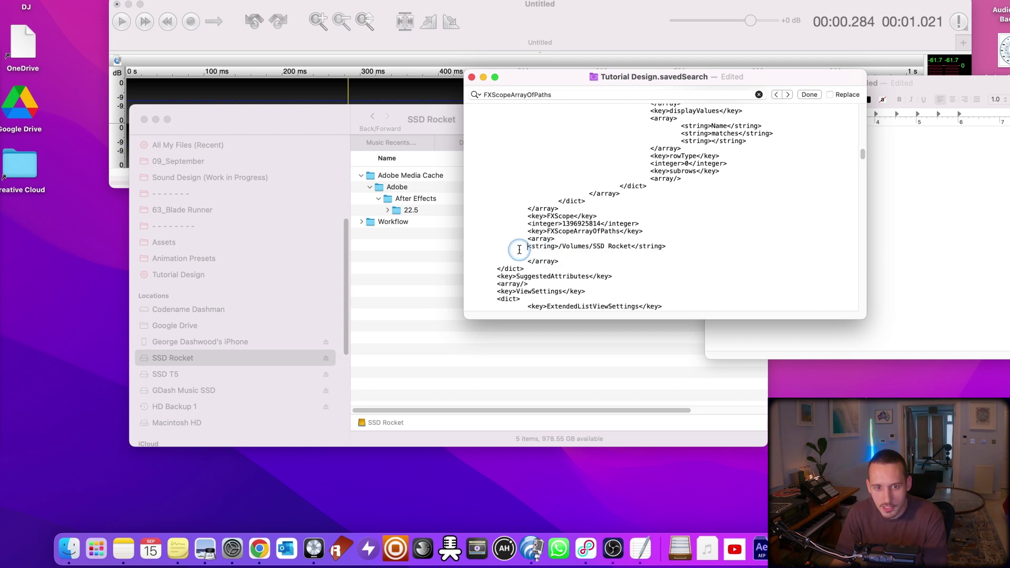
Save Tutorial Design.savedSearch, close its window and return to Finder.
left_click(627, 245)
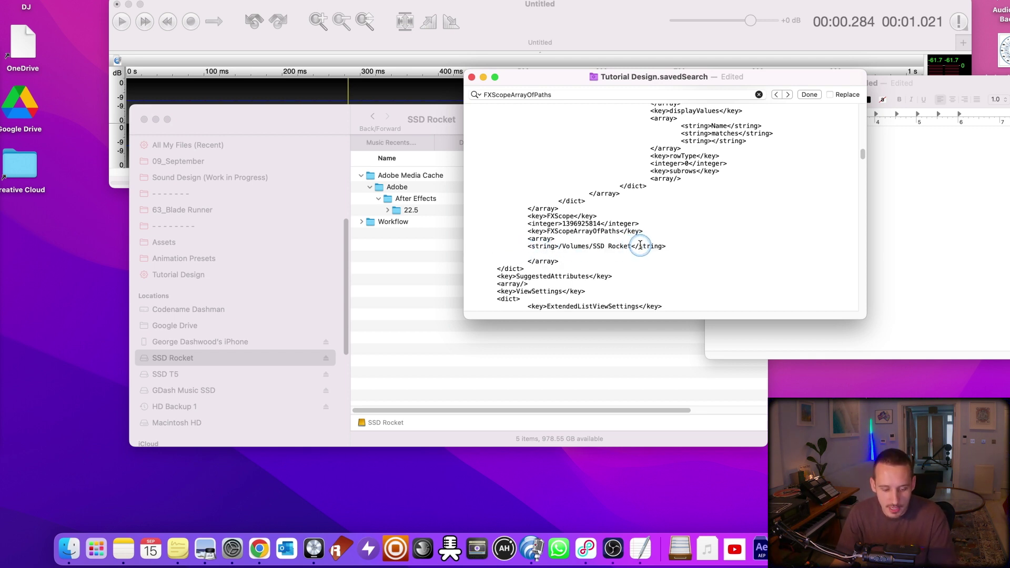
key("super+s")
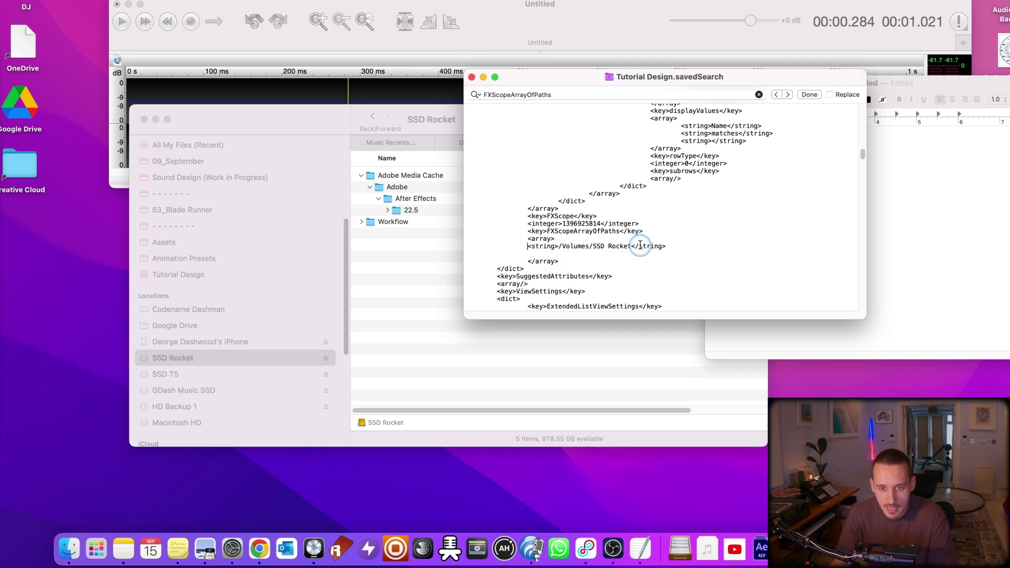
left_click(471, 77)
left_click(587, 264)
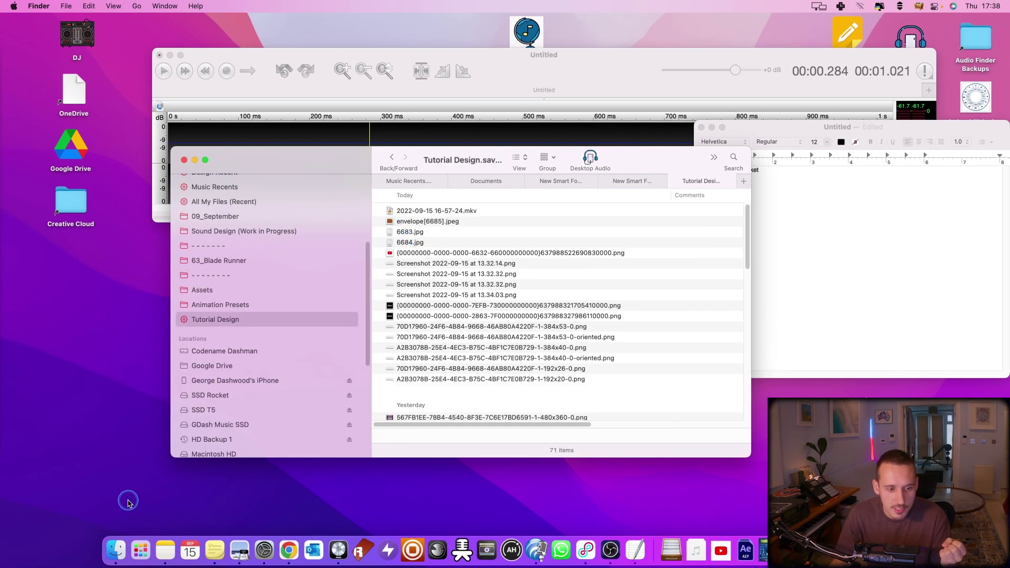
Force quit and relaunch Finder so that the edited smart folder reloads.
right_click(61, 547)
left_click(112, 555)
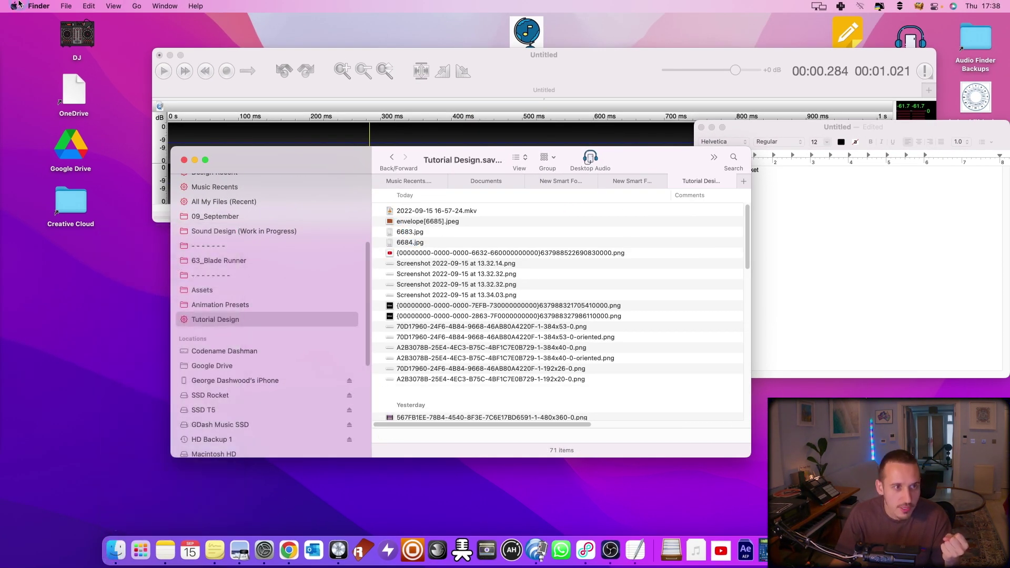
left_click(38, 5)
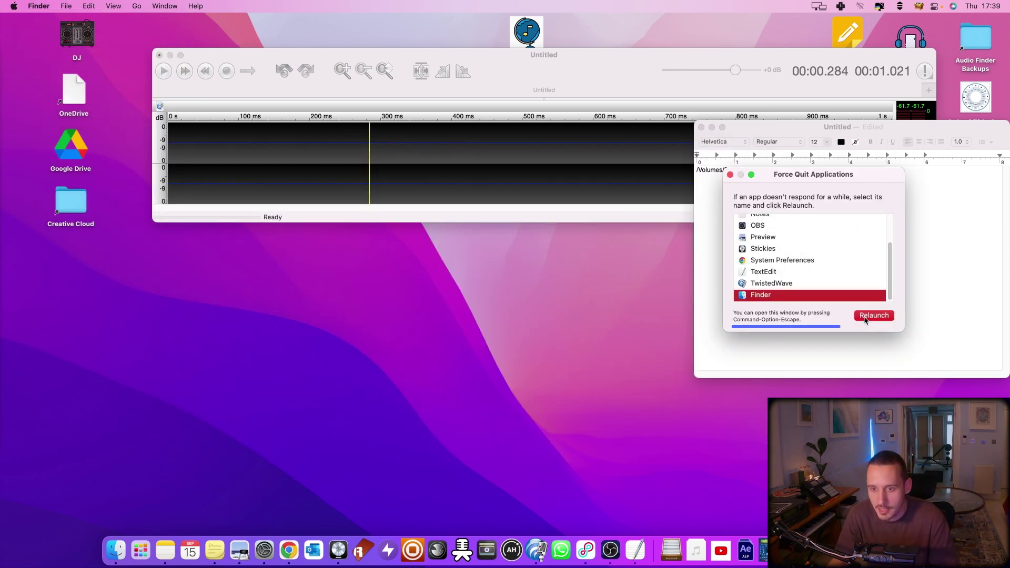
left_click(878, 316)
left_click(892, 265)
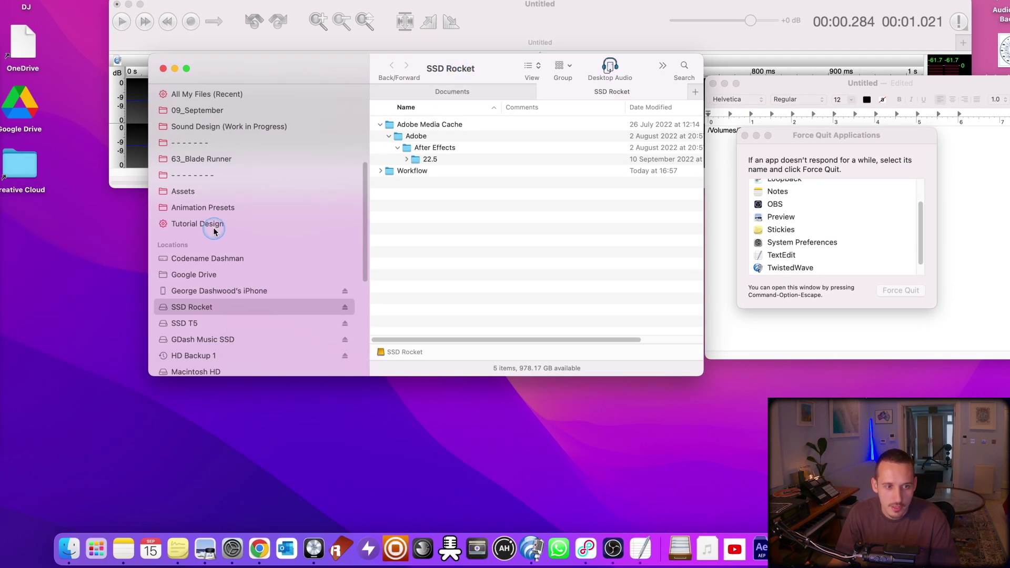
Check the Tutorial Design smart folder's results against the contents of the Workflow folder on SSD Rocket.
left_click(214, 230)
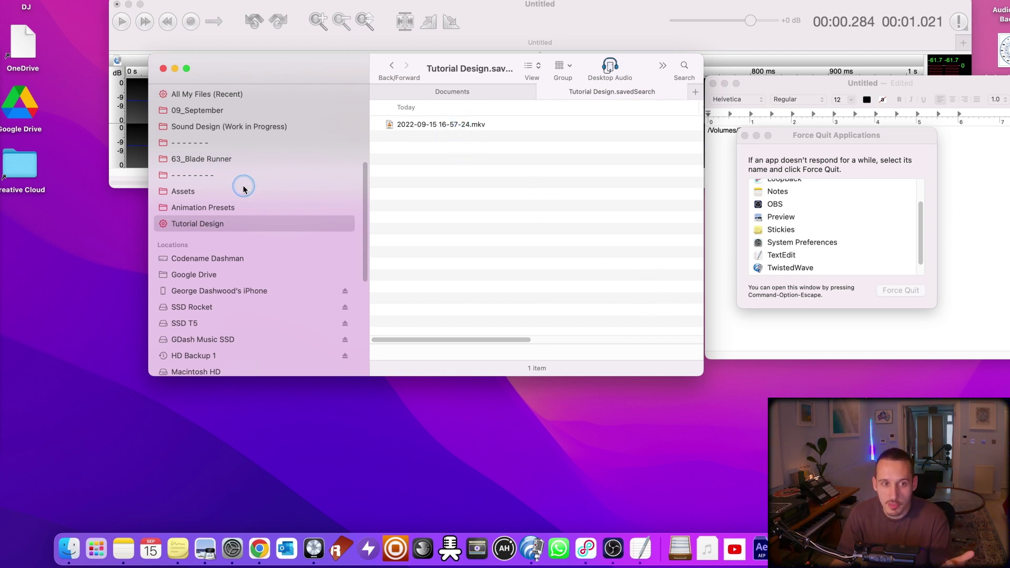
scroll(213, 323, "down", 1)
left_click(199, 300)
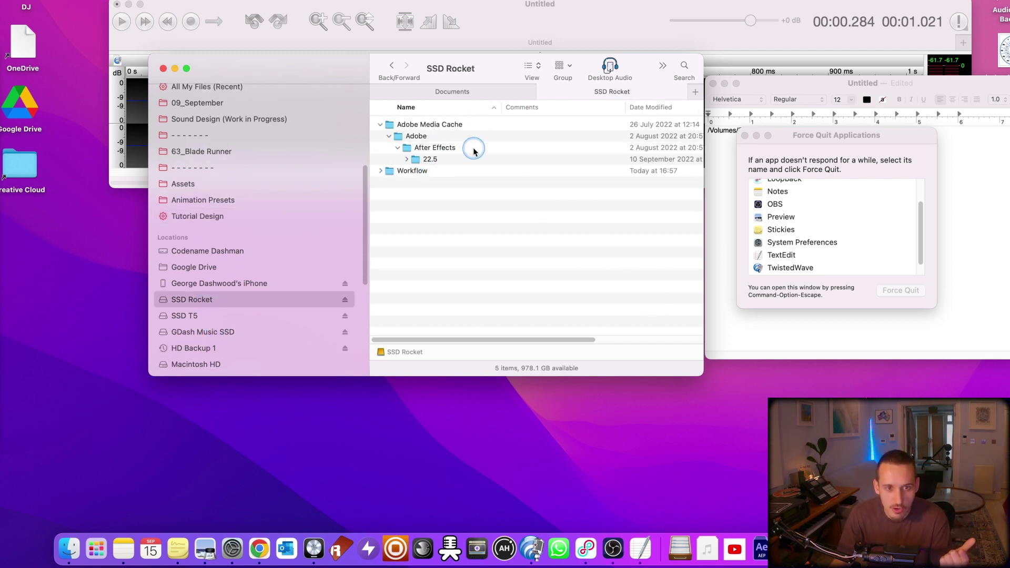
left_click(380, 172)
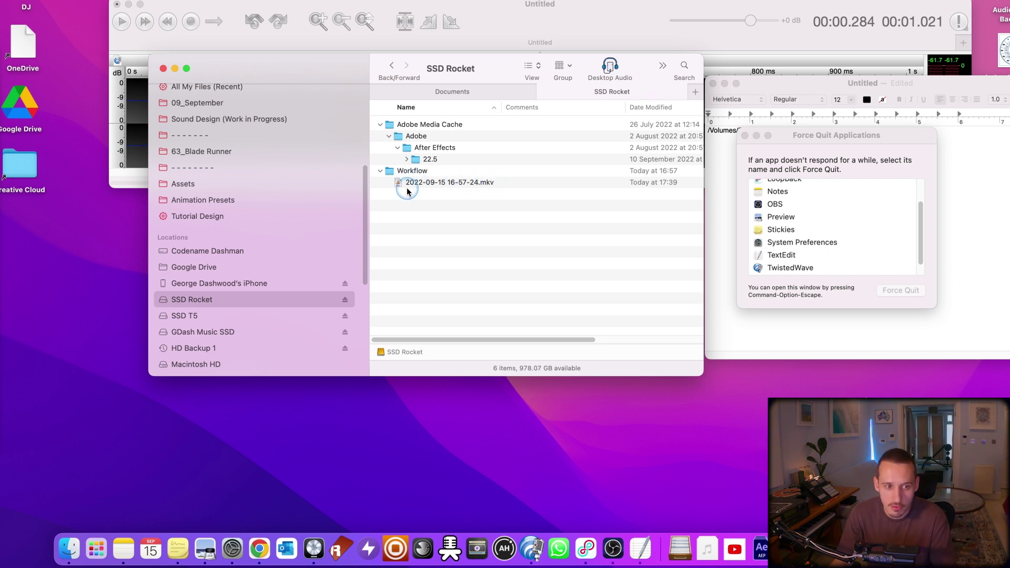
Return to the Saved Searches folder in Library and open Tutorial Design.savedSearch in TextEdit.
left_click_drag(457, 68, 447, 128)
key("super+bracketleft")
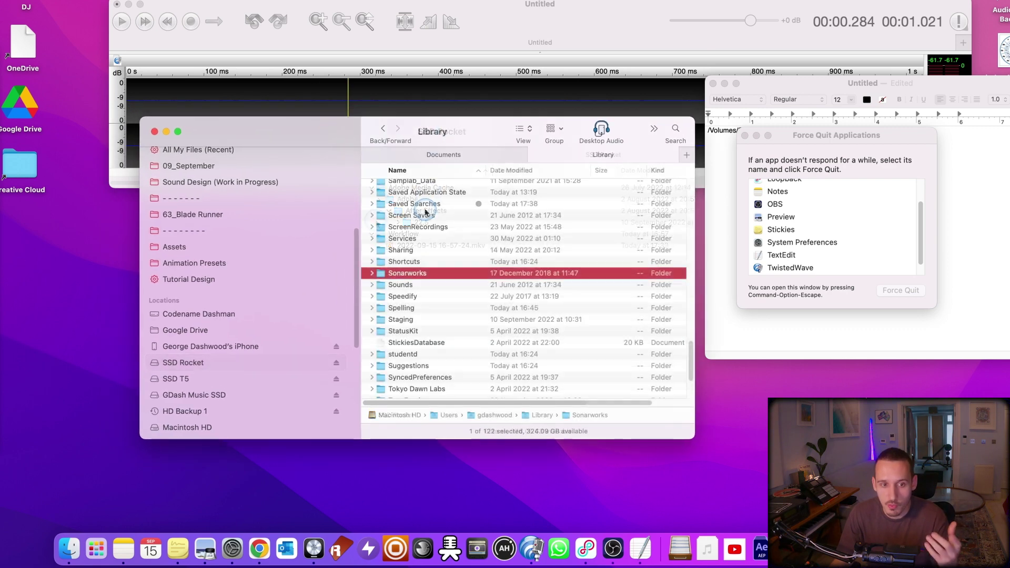
double_click(425, 210)
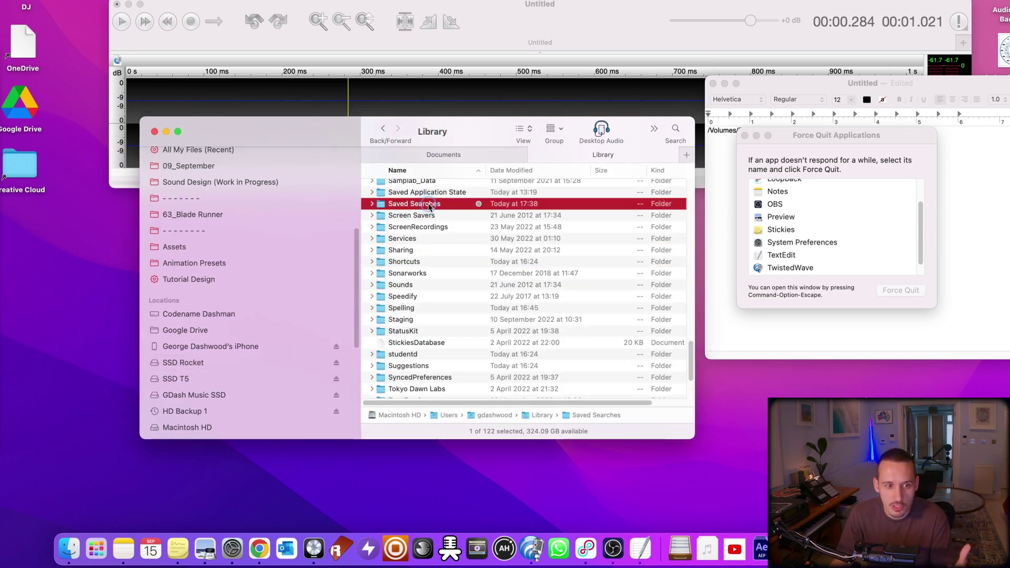
left_click(485, 225)
key("space")
key("space")
left_click_drag(418, 225, 640, 549)
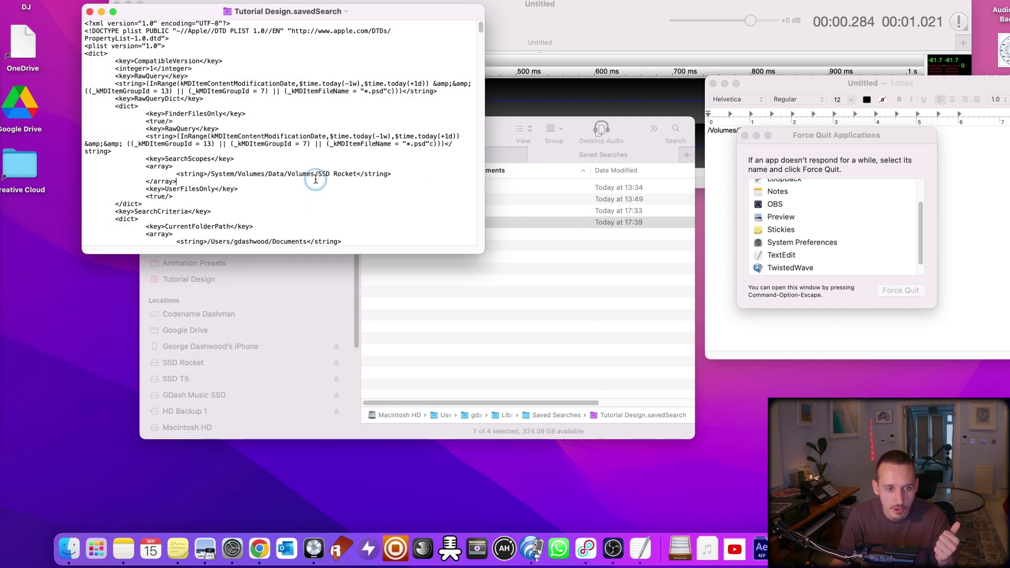
Locate FXScopeArrayOfPaths in the reopened Tutorial Design.savedSearch file.
key("super+f")
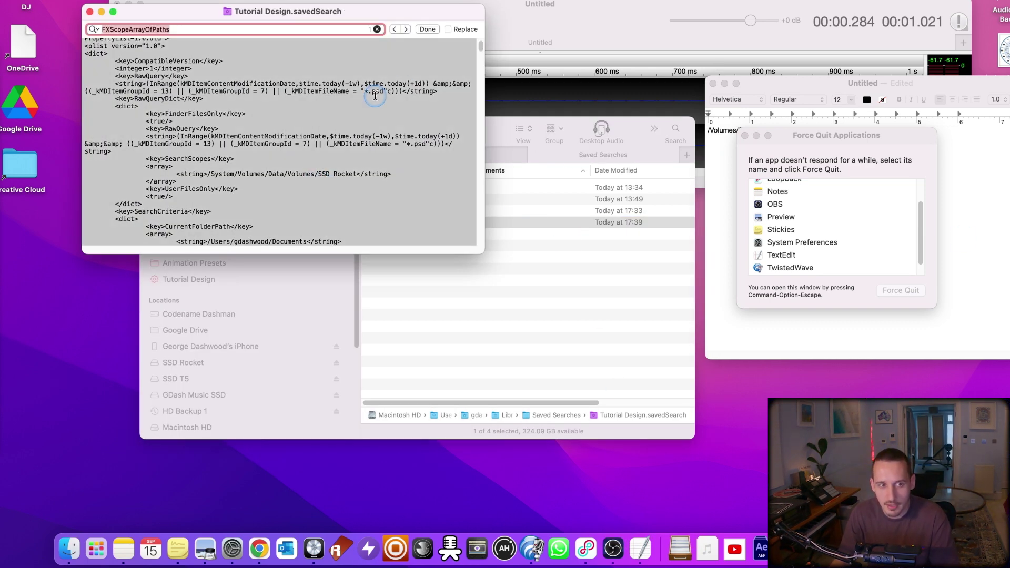
key("Return")
left_click(262, 166)
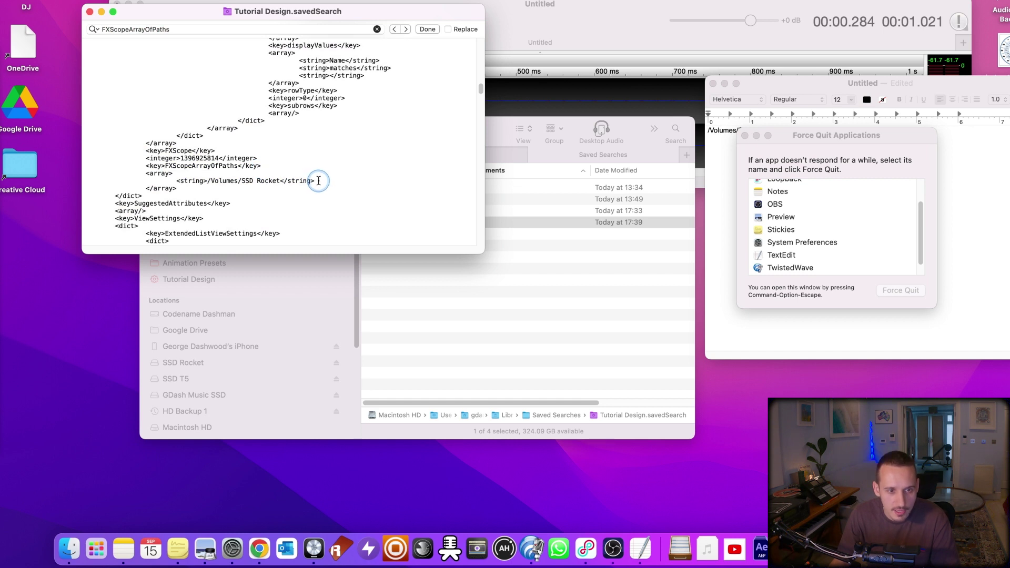
Duplicate the /Volumes/SSD Rocket string line directly beneath itself and indent the copy to match.
left_click_drag(320, 181, 195, 180)
key("super+c")
left_click(327, 184)
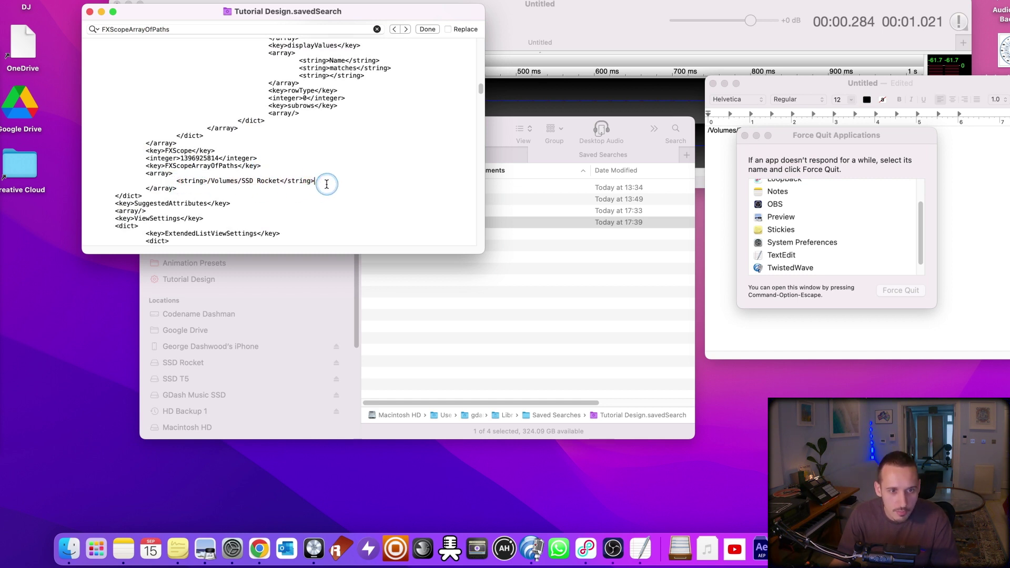
key("Return")
key("super+v")
key("Tab")
key("Tab")
key("Tab")
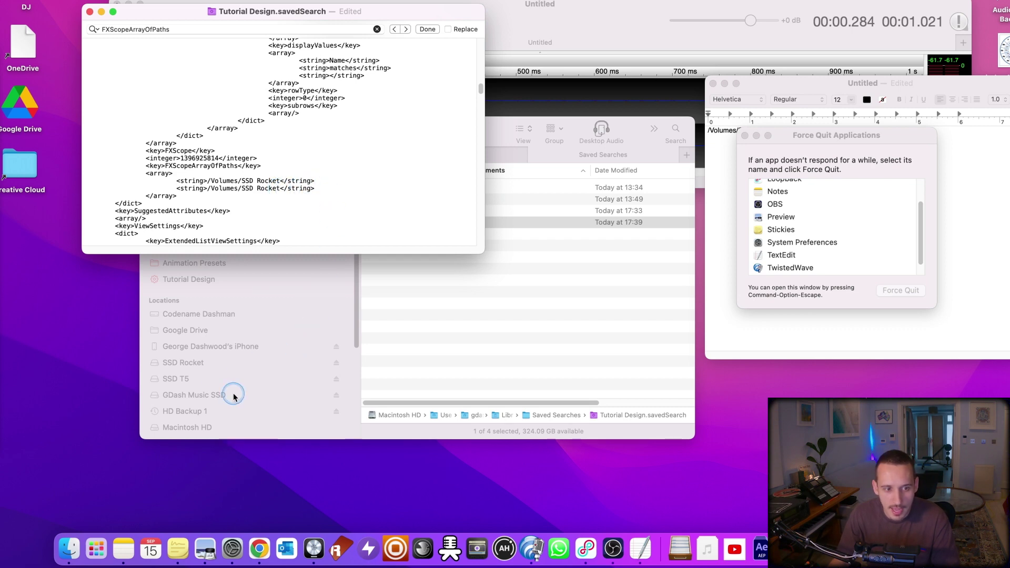
Replace the path in the duplicated string line with //Volumes/SSD T5 for the SSD T5 drive, then close the file.
left_click_drag(268, 12, 181, 0)
left_click(368, 305)
left_click(175, 379)
left_click(450, 213)
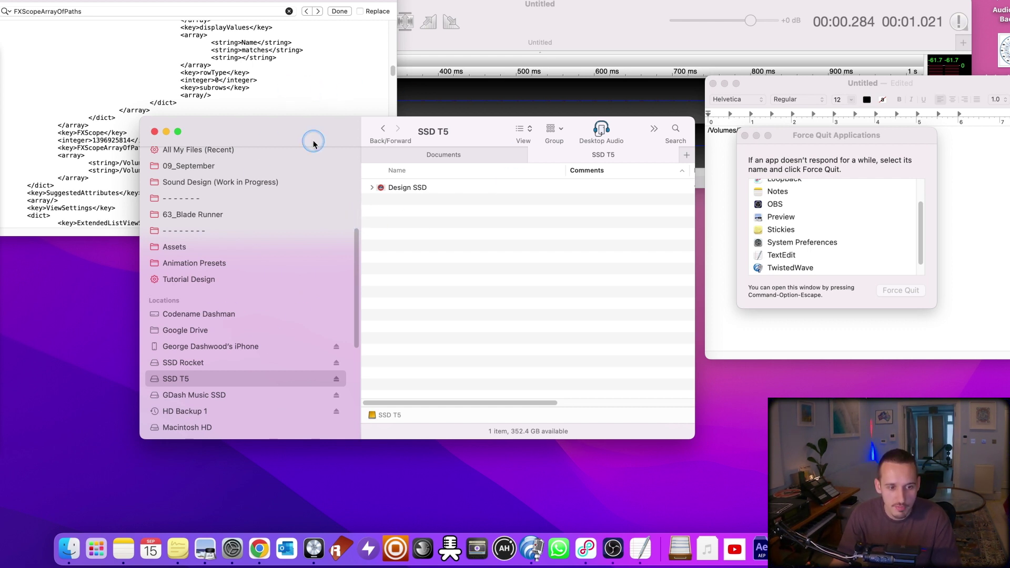
left_click(209, 95)
left_click_drag(191, 170, 132, 172)
key("super+v")
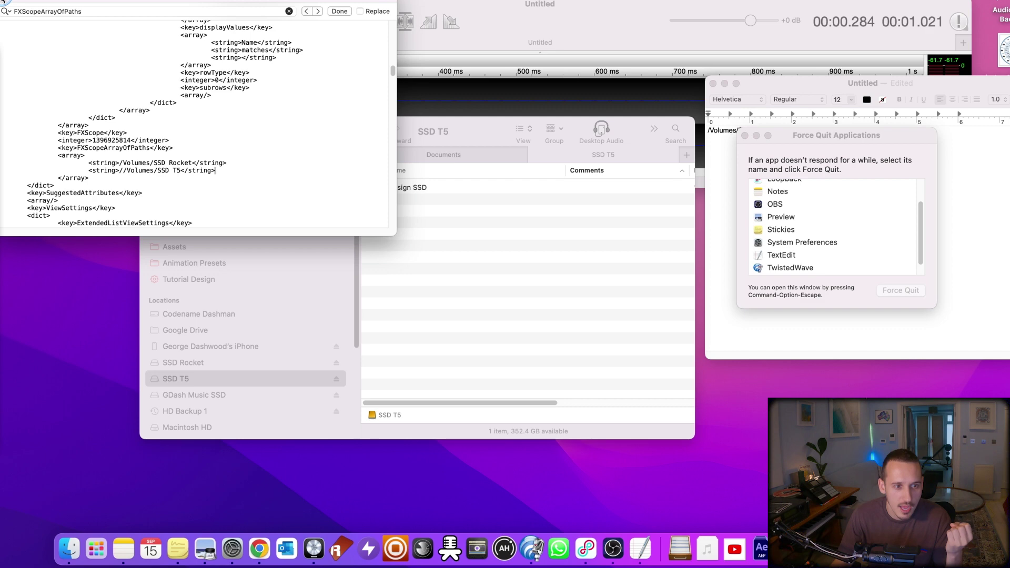
key("super+w")
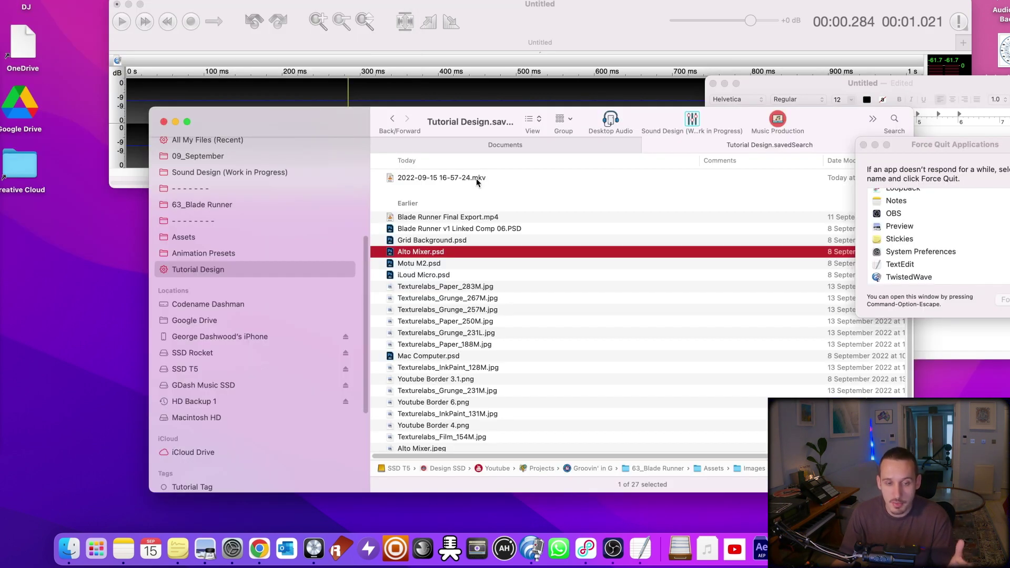
left_click(476, 178)
right_click(465, 178)
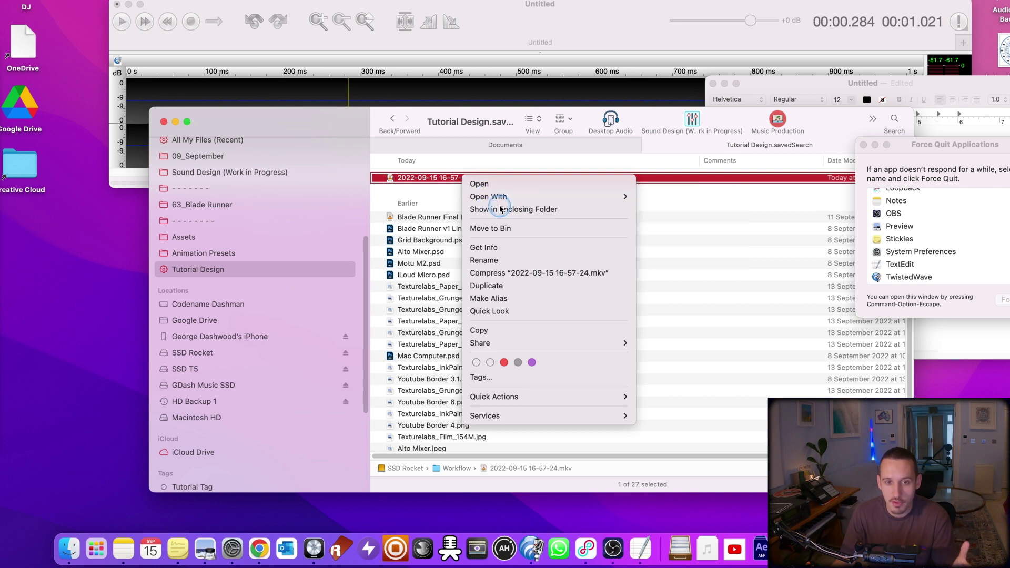
left_click(500, 209)
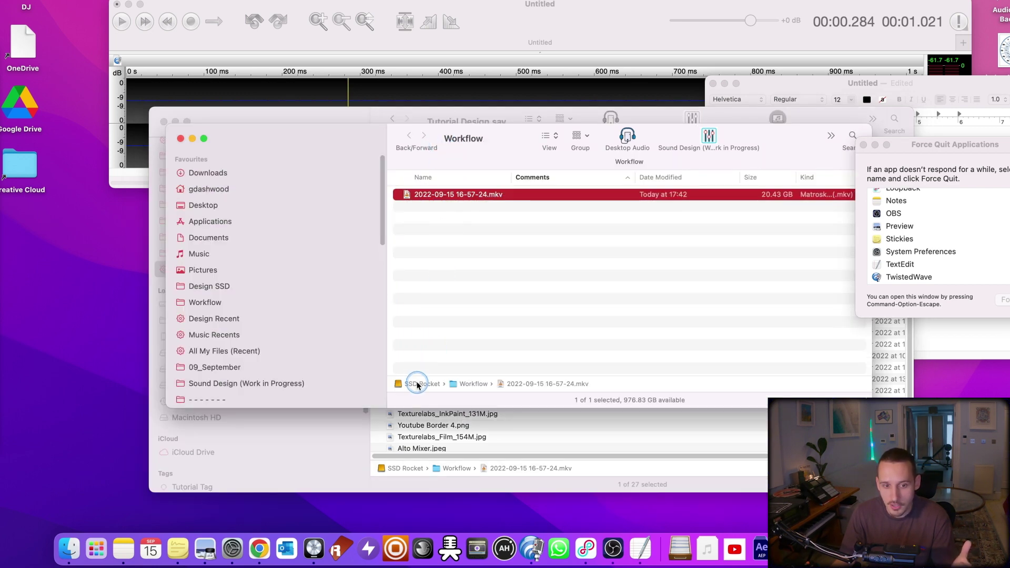
left_click(180, 138)
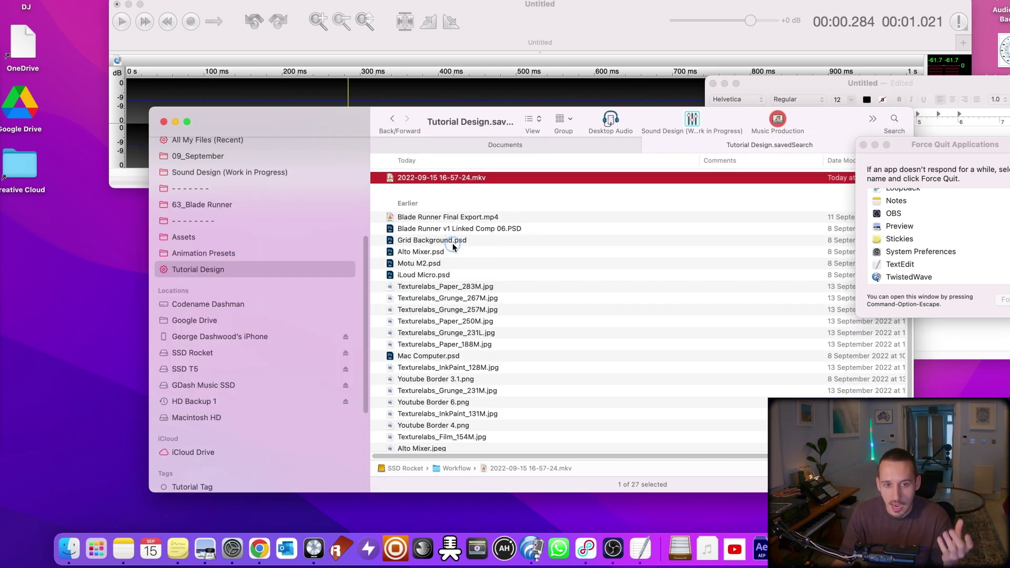
left_click(451, 242)
right_click(440, 236)
left_click(406, 264)
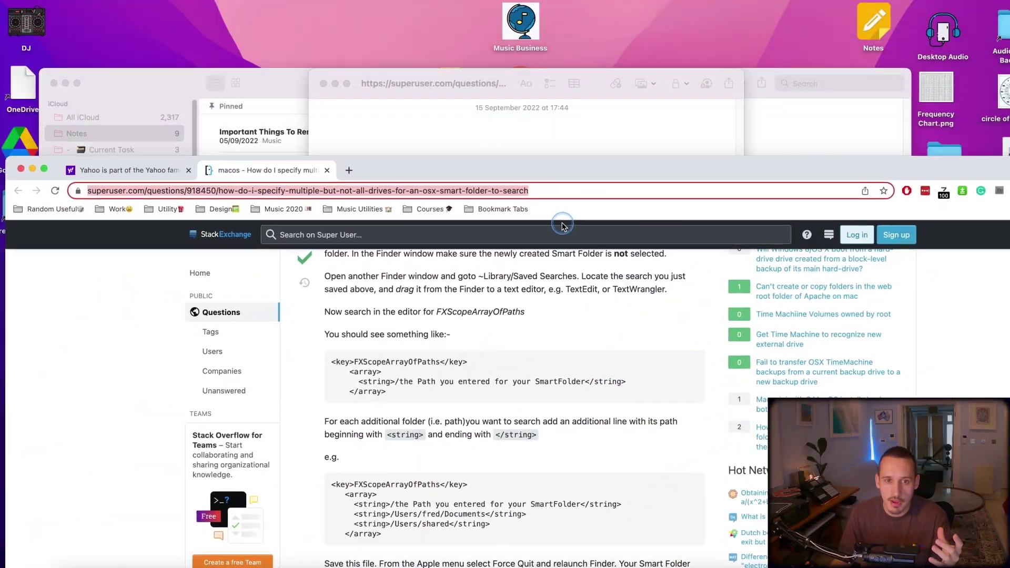
Switch to Notes, paste the Super User link on searching multiple drives with a smart folder into the open note, and open it.
left_click_drag(561, 225, 441, 263)
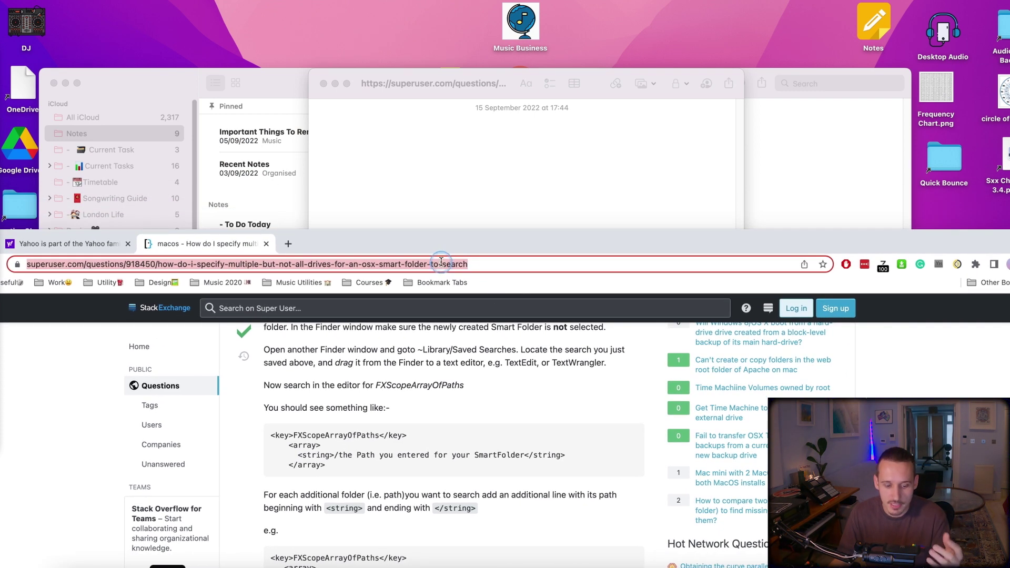
left_click(435, 154)
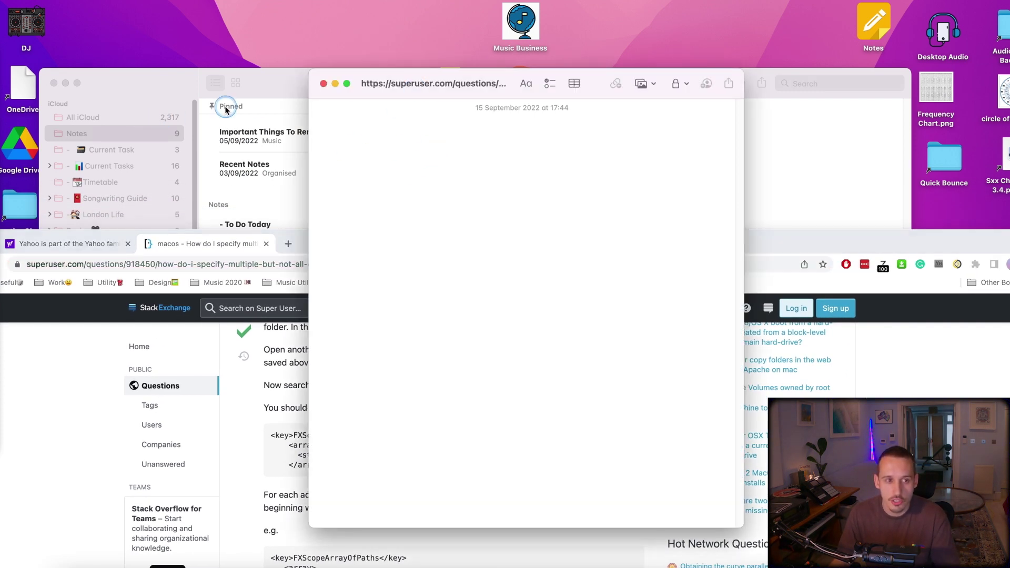
type("https://superuser.com/questions/918450/how-do-i-specify-multiple-but-not-all-drives-for-an-osx-smart-folder-to-search")
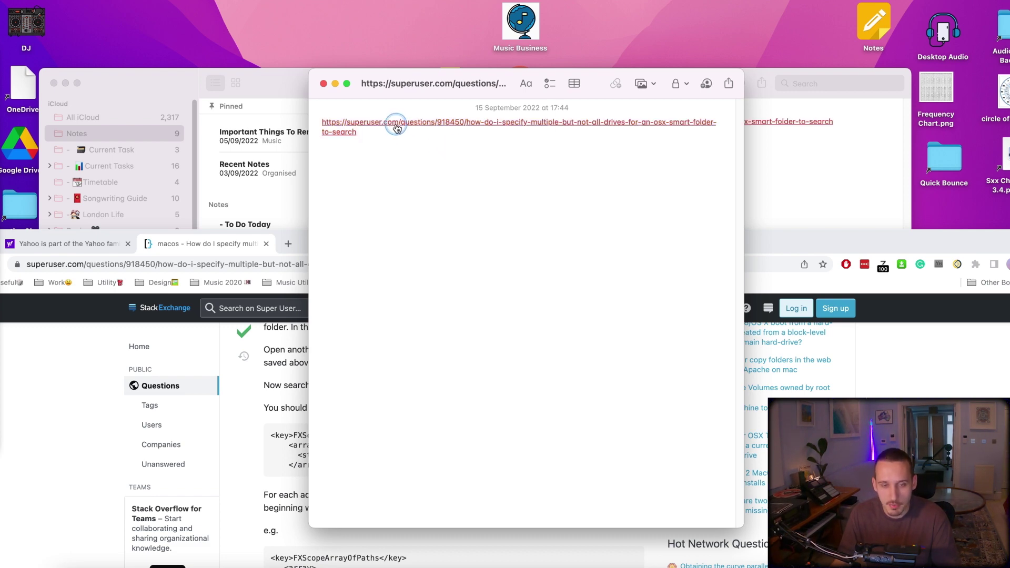
left_click(421, 124)
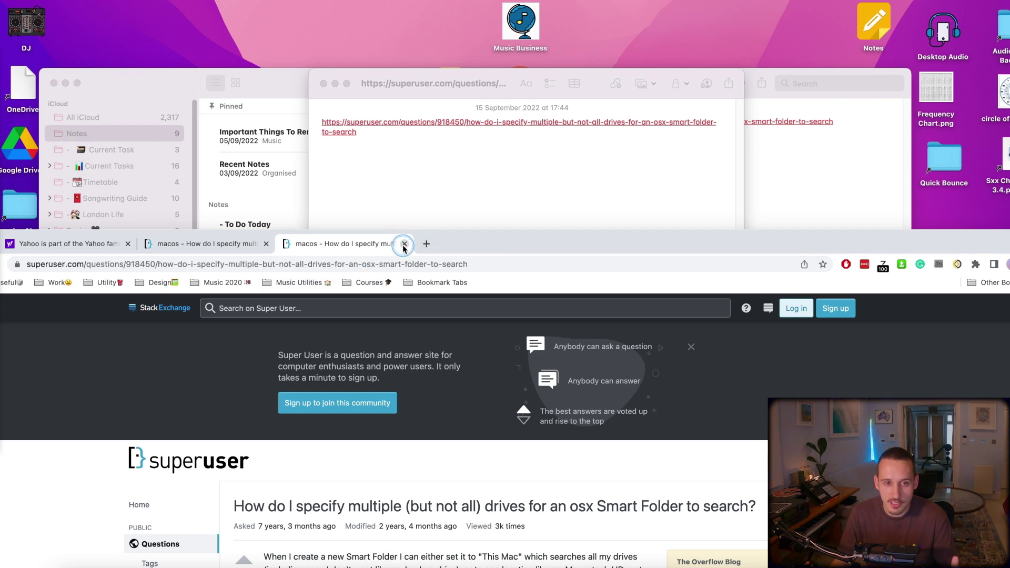
Close the duplicate Super User tab and add the remaining page's URL to the floating note as a link preview.
left_click(404, 245)
left_click(497, 264)
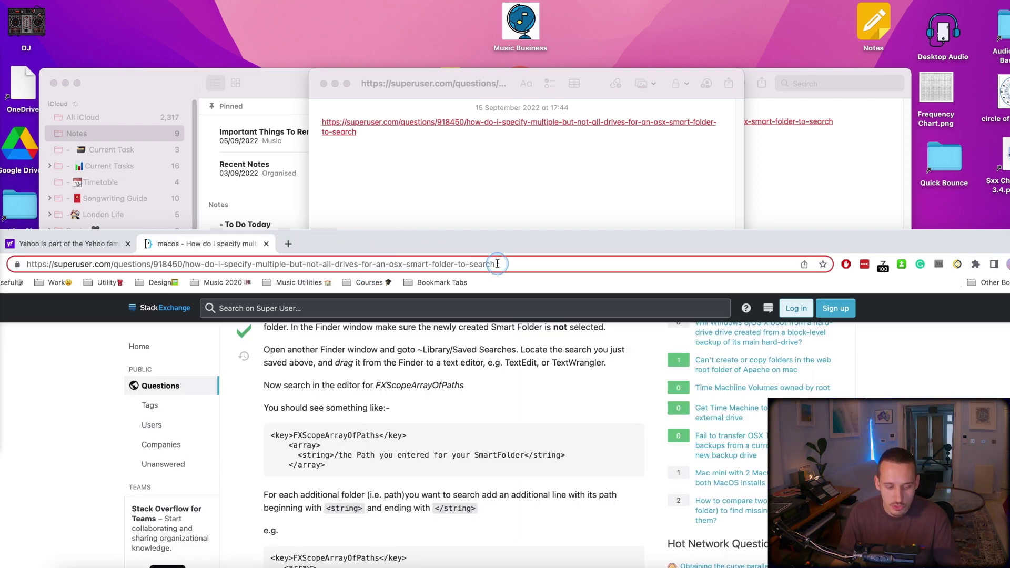
triple_click(411, 264)
left_click_drag(152, 265, 412, 187)
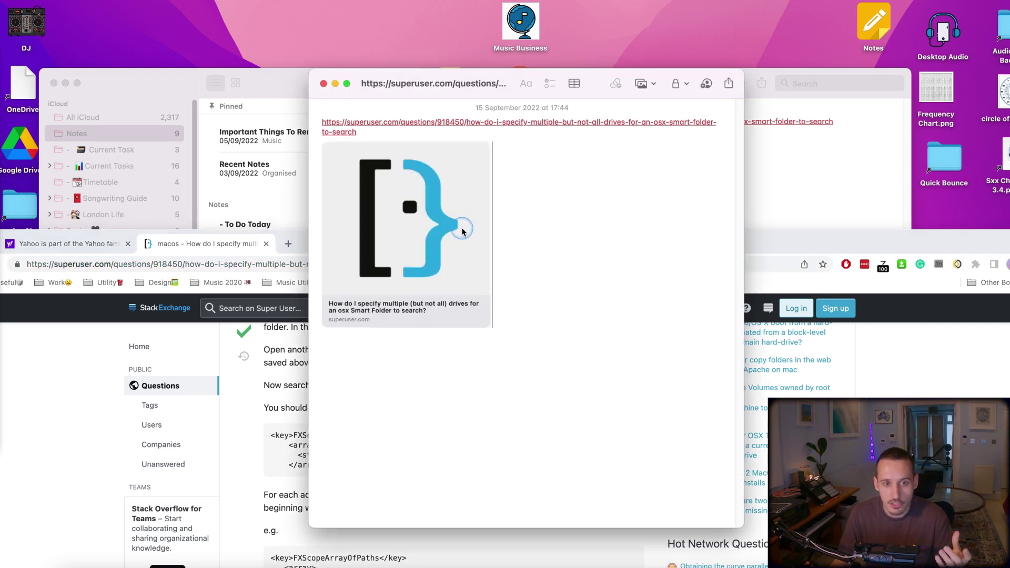
Show the note's link preview as a small image and place the cursor beneath it.
right_click(459, 207)
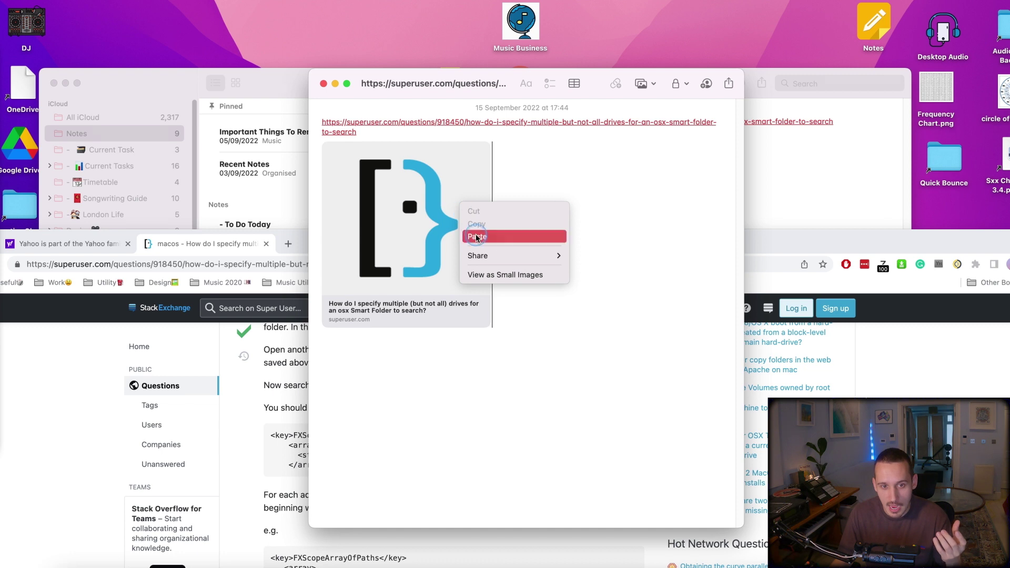
left_click(503, 276)
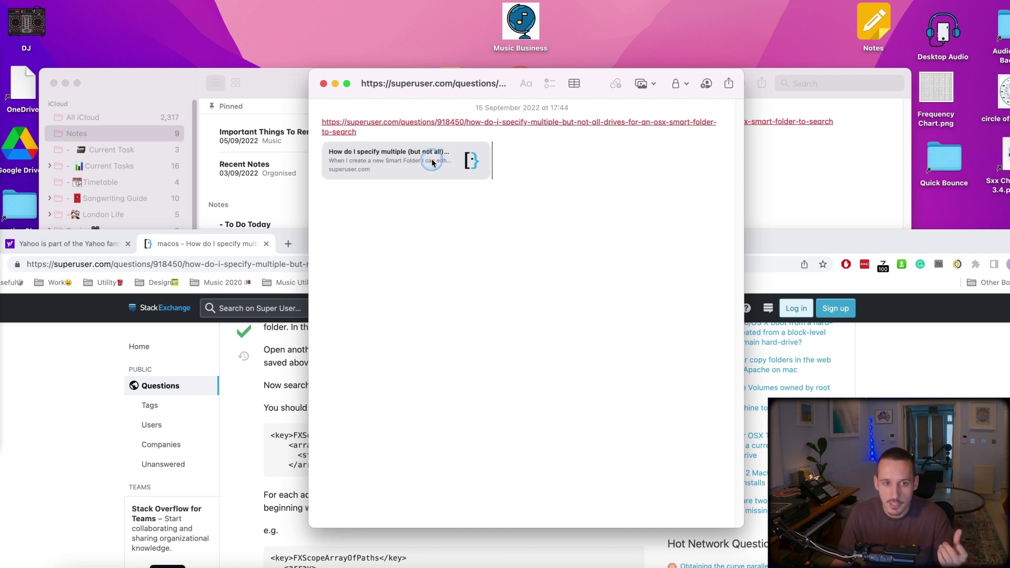
left_click(452, 163)
left_click(468, 161)
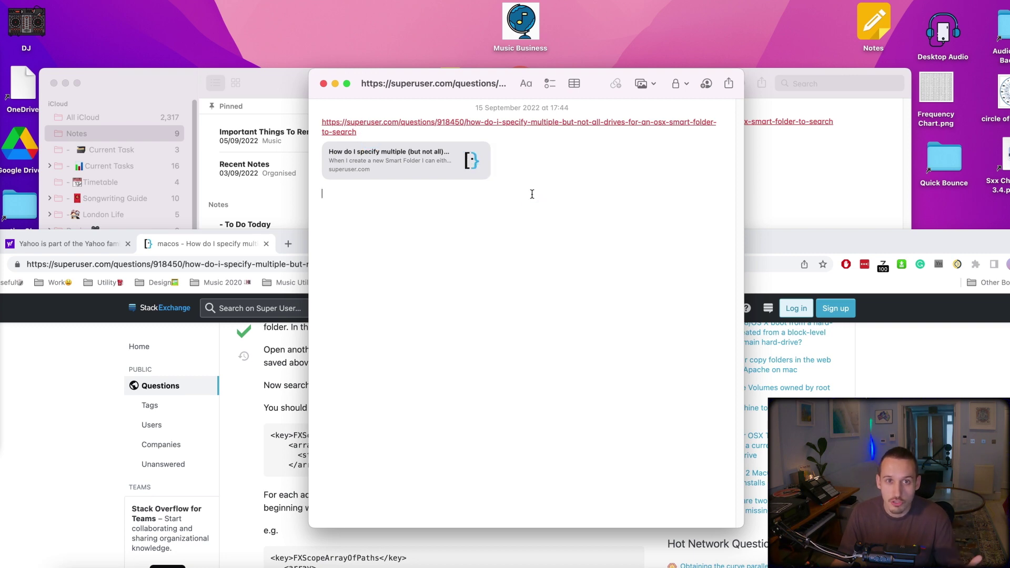
Move the floating note window aside and open the Important Things To Remember note to examine its header image.
left_click(287, 243)
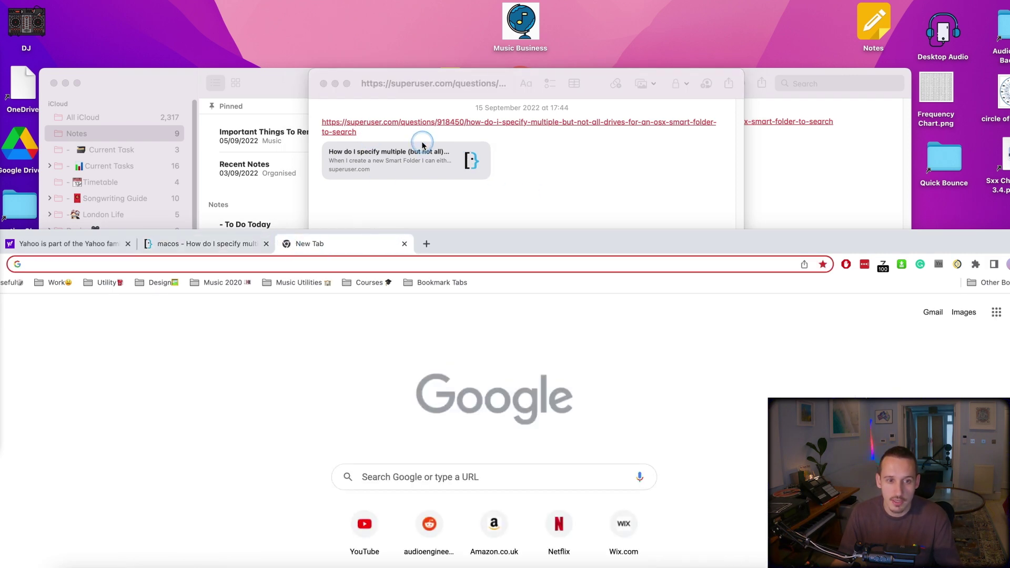
left_click_drag(383, 82, 645, 50)
left_click(447, 158)
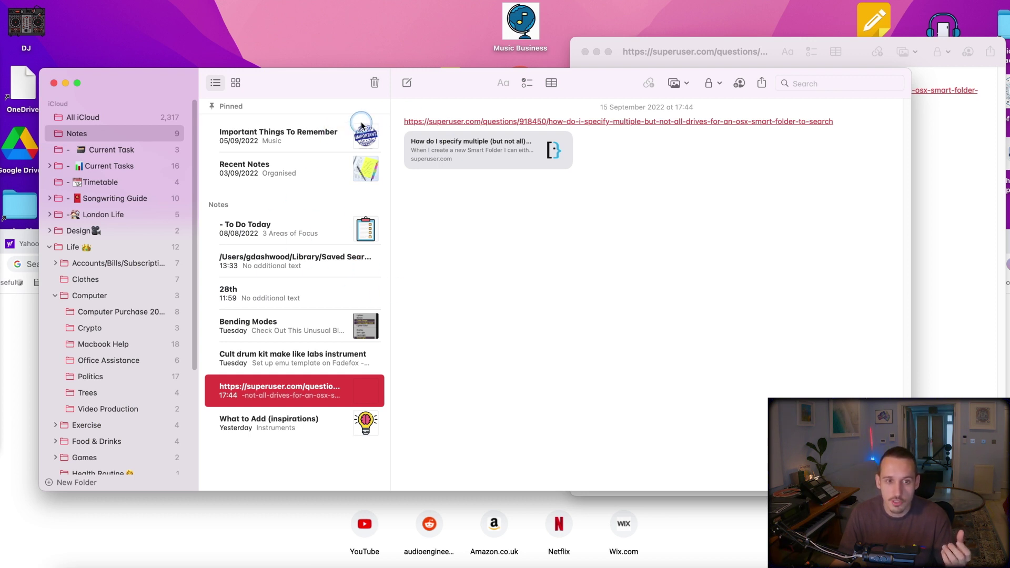
left_click(343, 135)
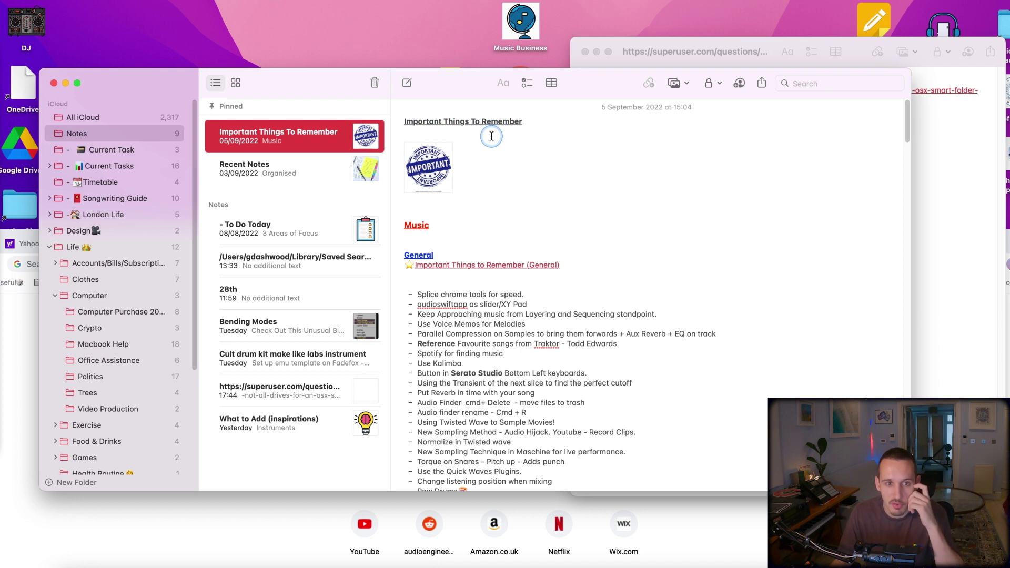
left_click(411, 165)
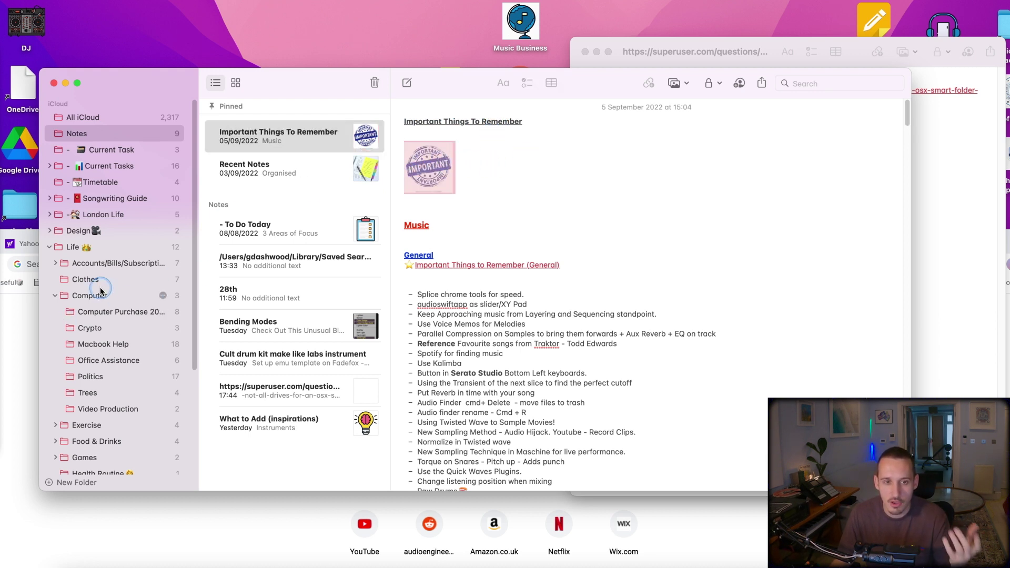
left_click(403, 162)
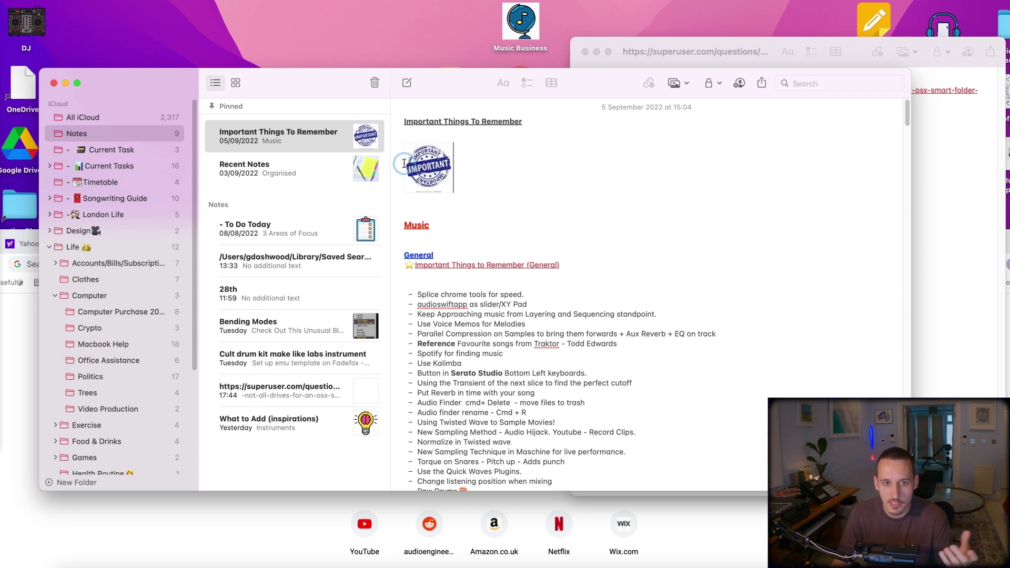
Search Google in a new browser tab for "important icon" and copy the blue exclamation mark image with the red IMPORTANT label.
key("super+Tab")
key("super+t")
type("important icon")
key("Return")
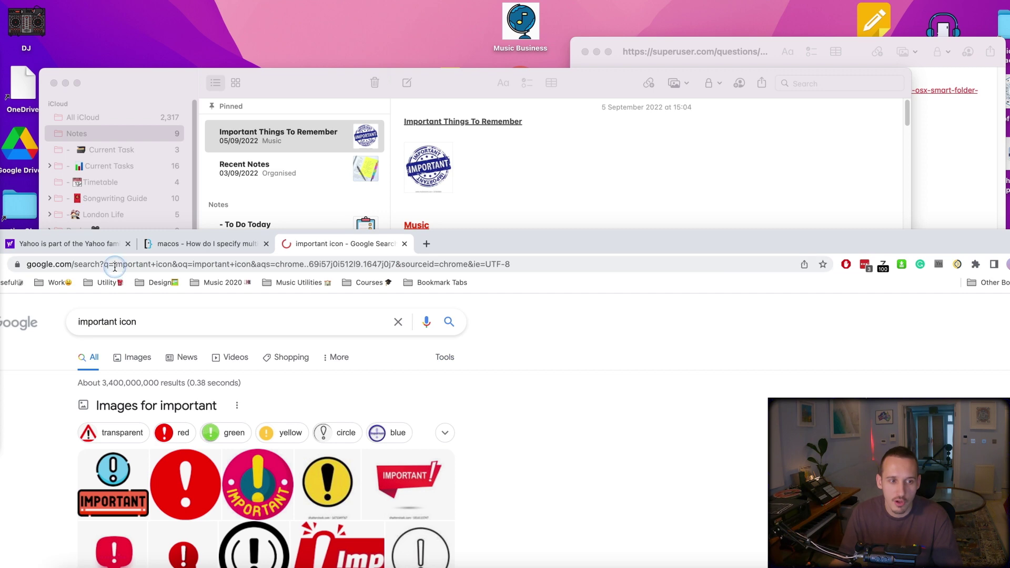
left_click(113, 483)
right_click(582, 358)
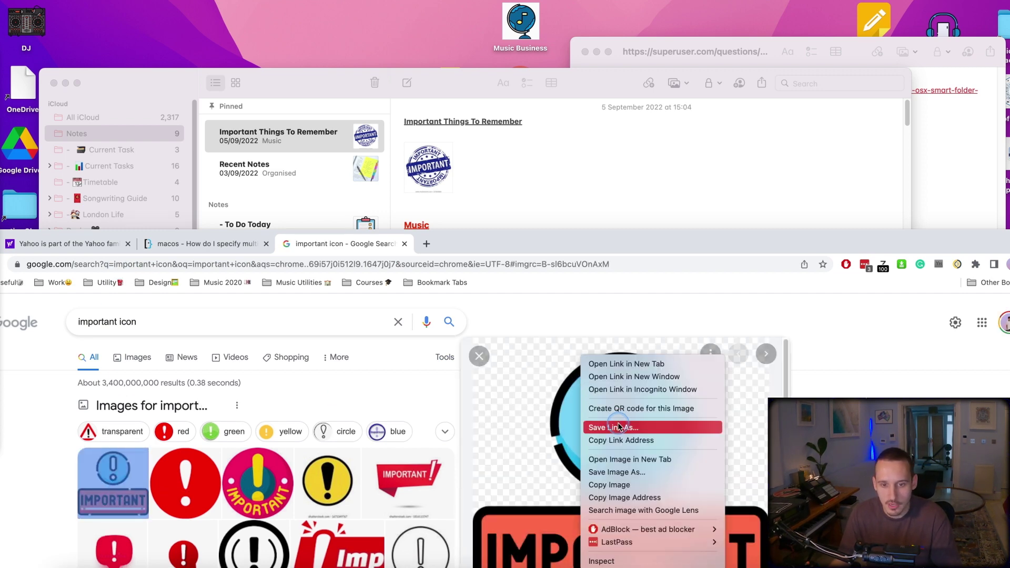
left_click(609, 484)
Paste the copied icon into the Super User link note and move it above the link.
left_click(549, 205)
left_click(310, 384)
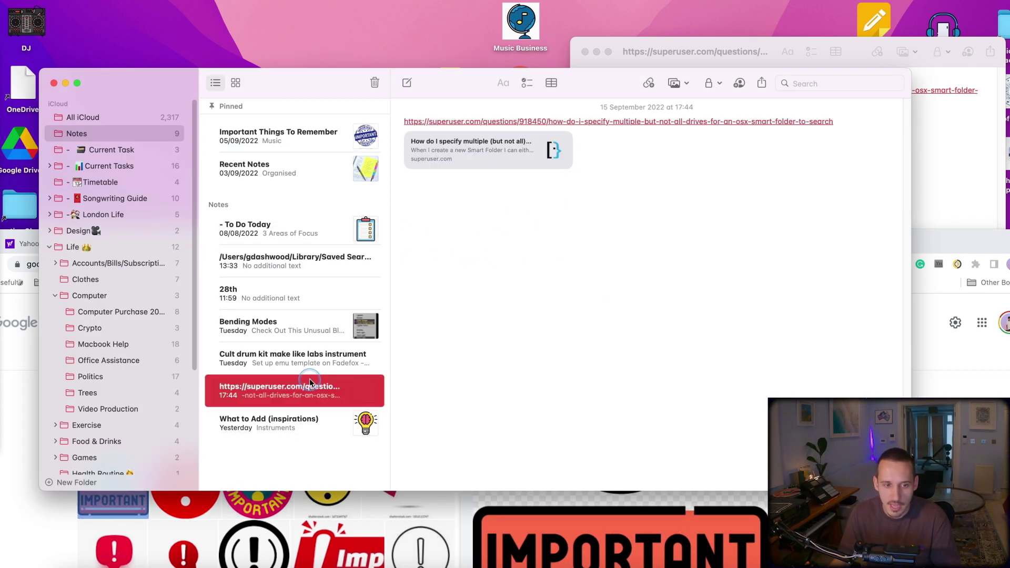
left_click(442, 204)
key("super+v")
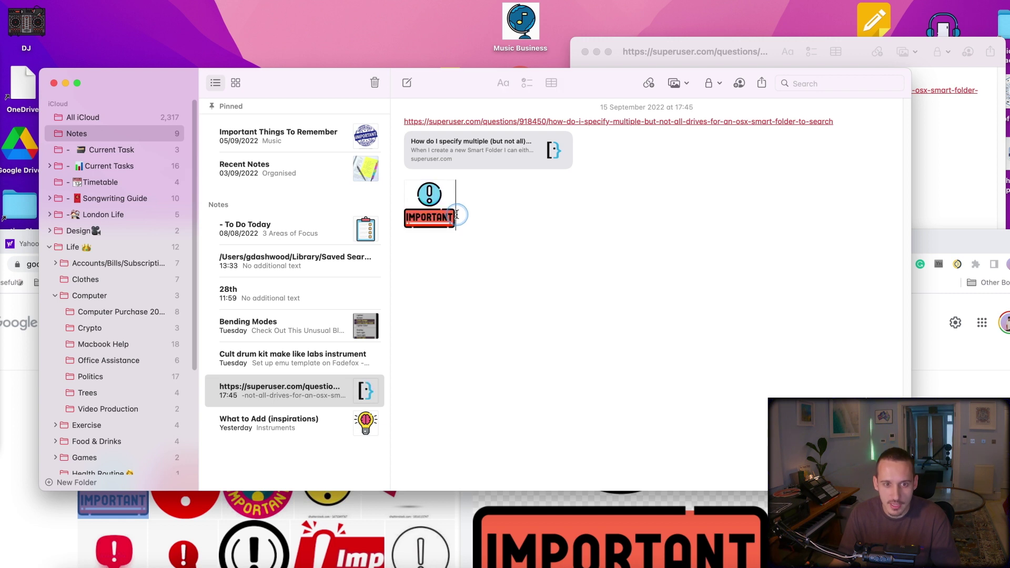
left_click_drag(439, 210, 419, 122)
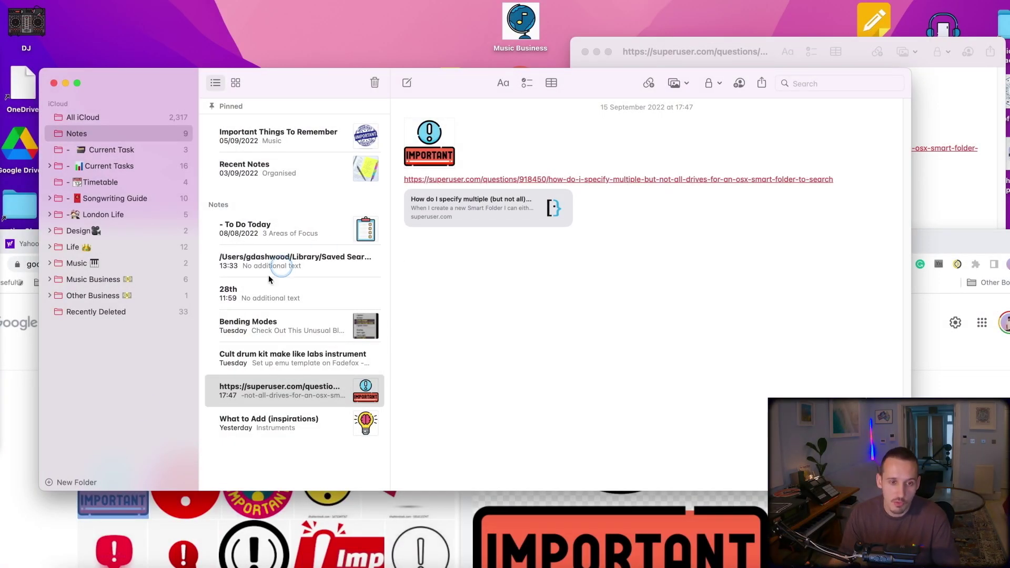
Copy the Music Business folder's pathname from the Desktop in Finder and paste it below the note's link preview.
left_click(68, 559)
left_click_drag(520, 129, 463, 403)
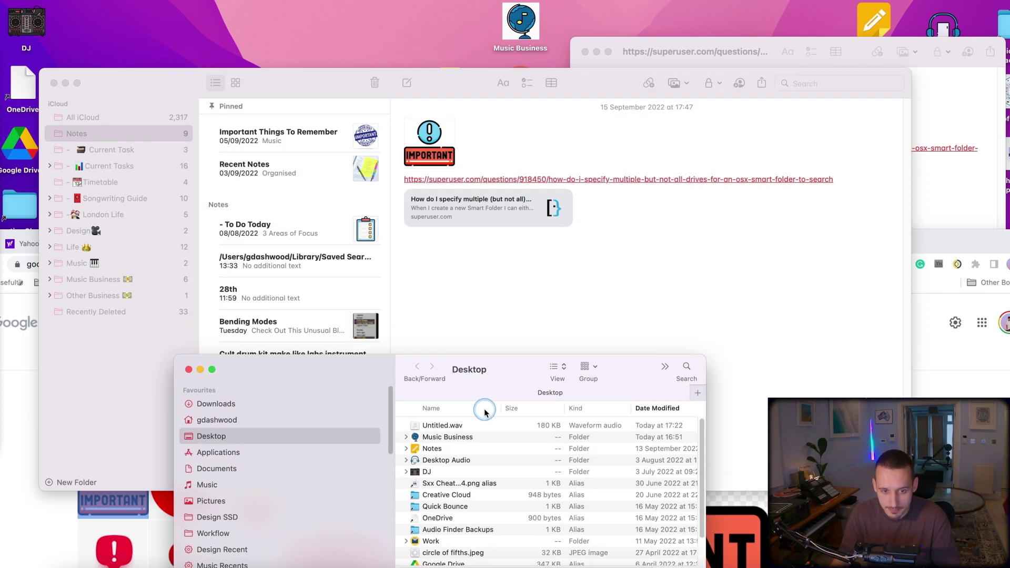
left_click(459, 438)
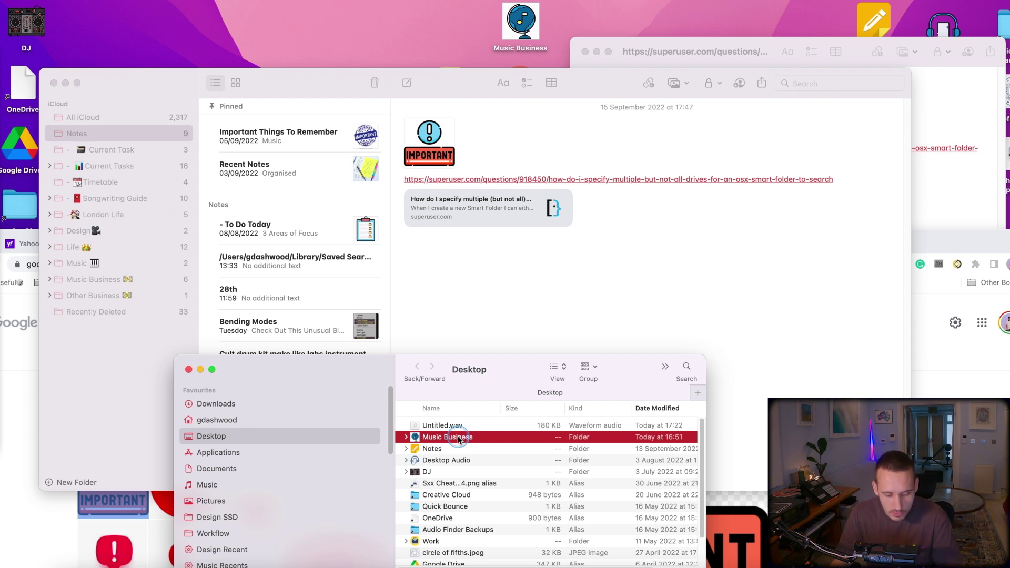
left_click(459, 277)
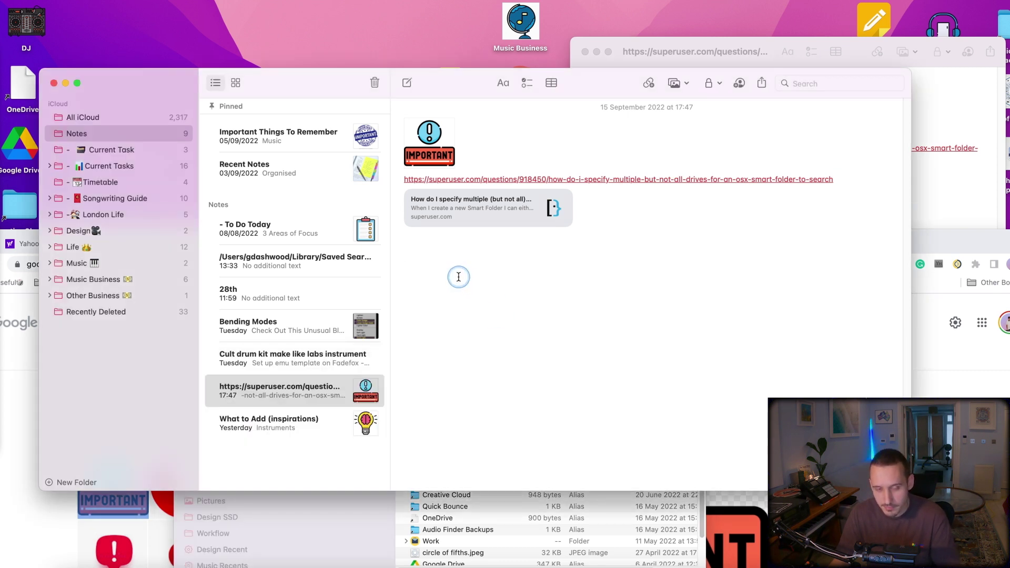
type("/Users/gdashwood/Desktop/Music Business")
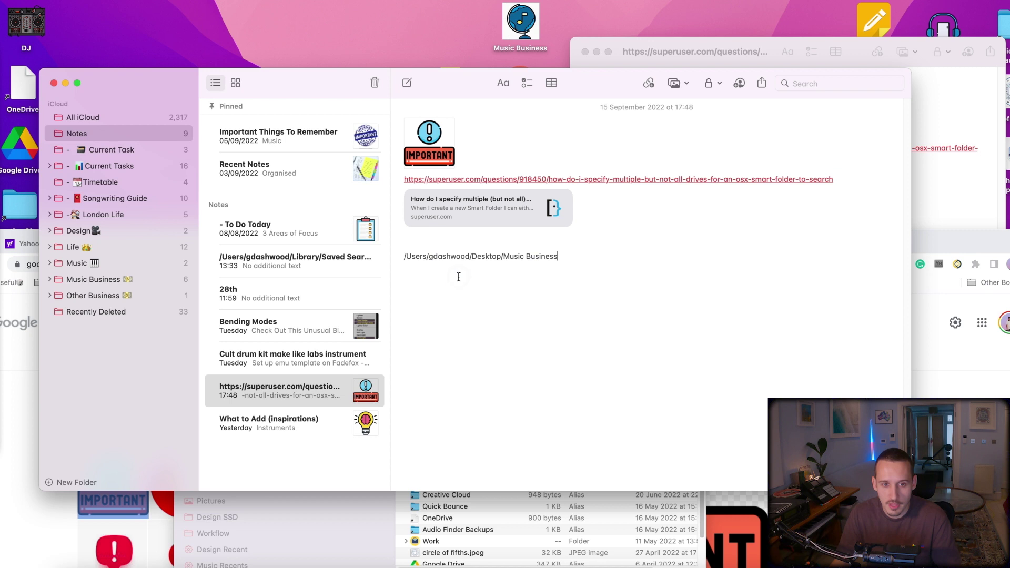
Prefix the pasted Music Business path with "File:" and copy the whole line.
left_click(400, 257)
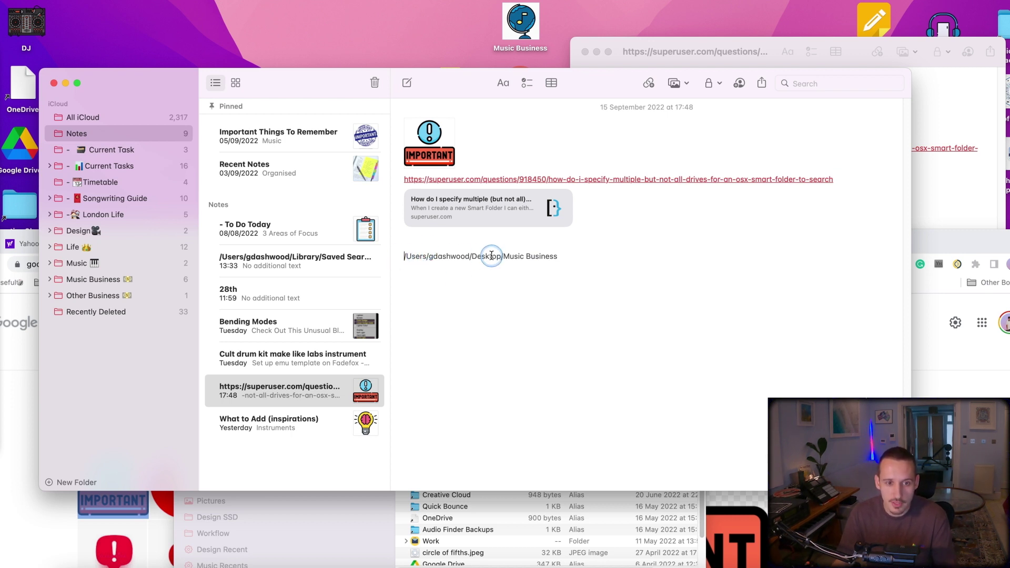
type("File")
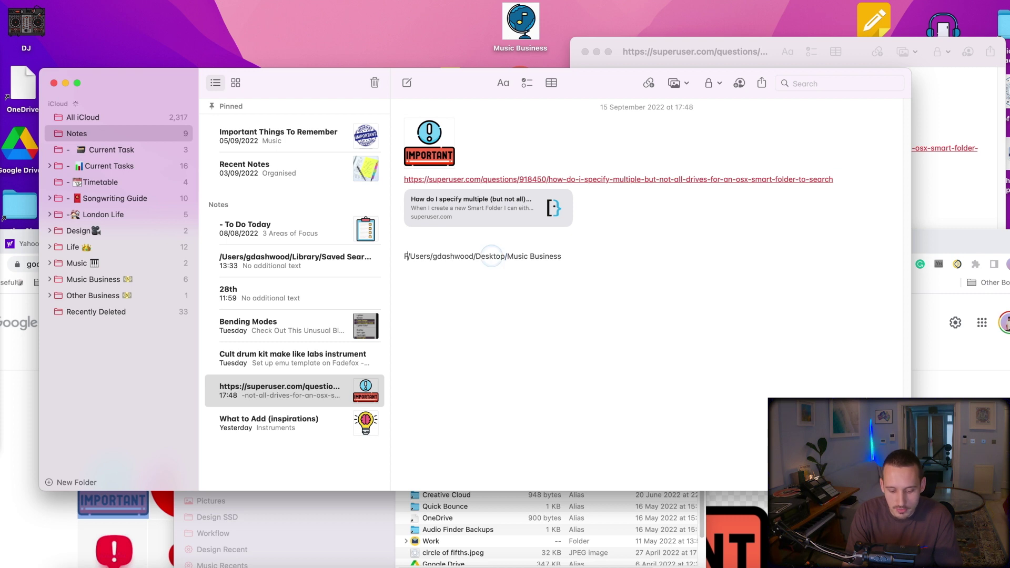
type(":")
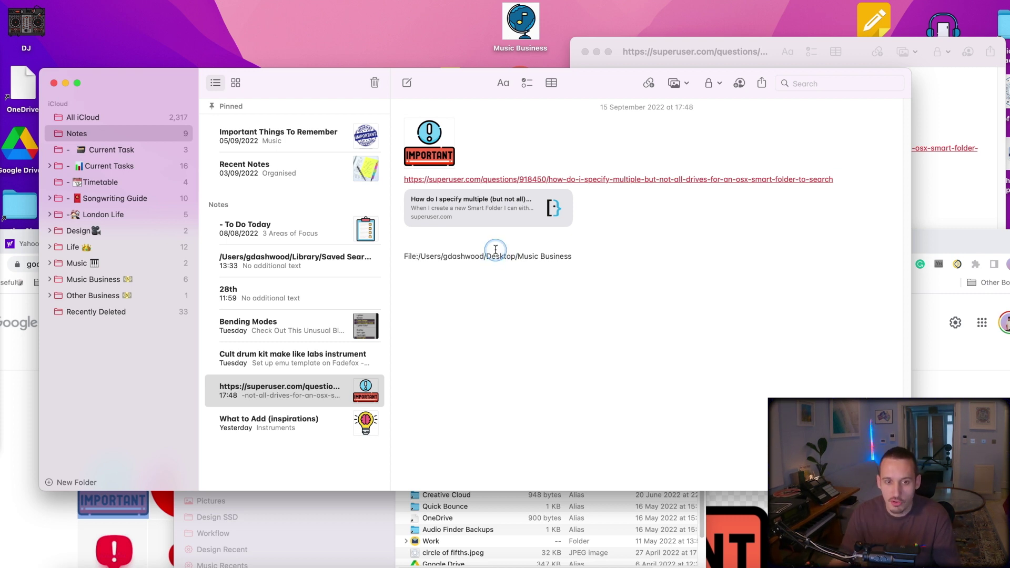
left_click_drag(583, 254, 424, 257)
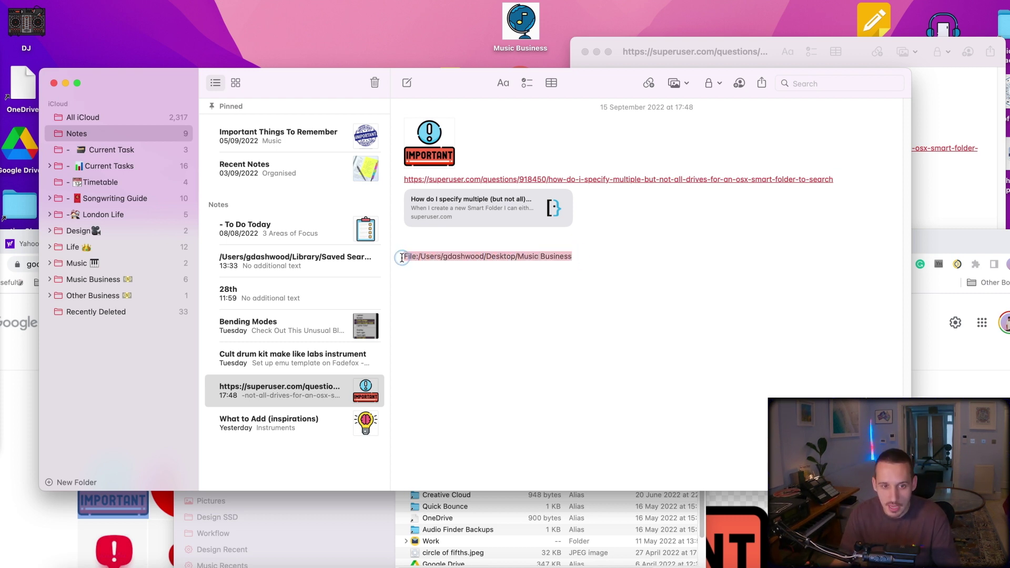
Add a "Music Business" line below the path and link it to the copied File: path.
left_click(543, 324)
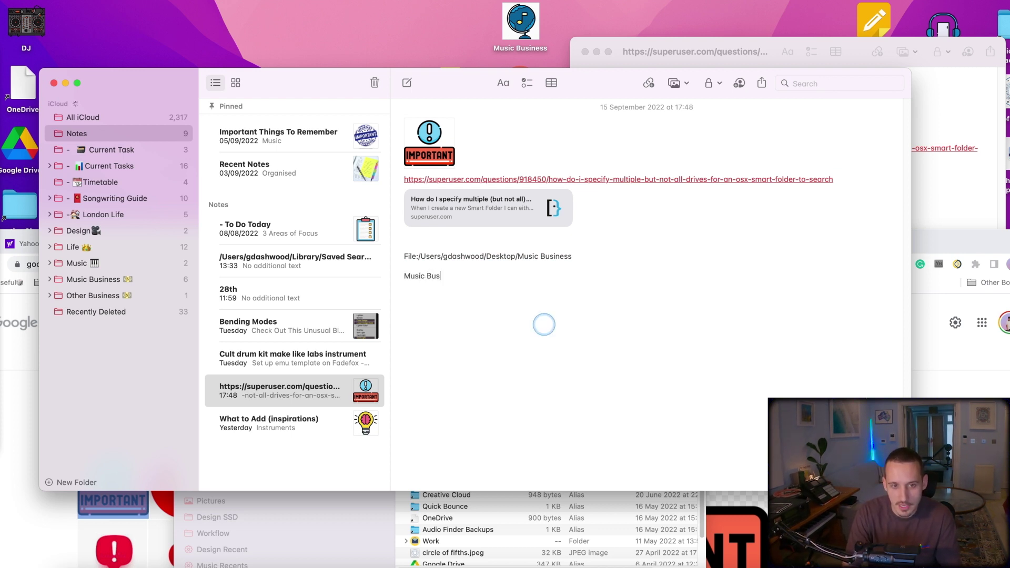
type("ness")
key("shift+super+Left")
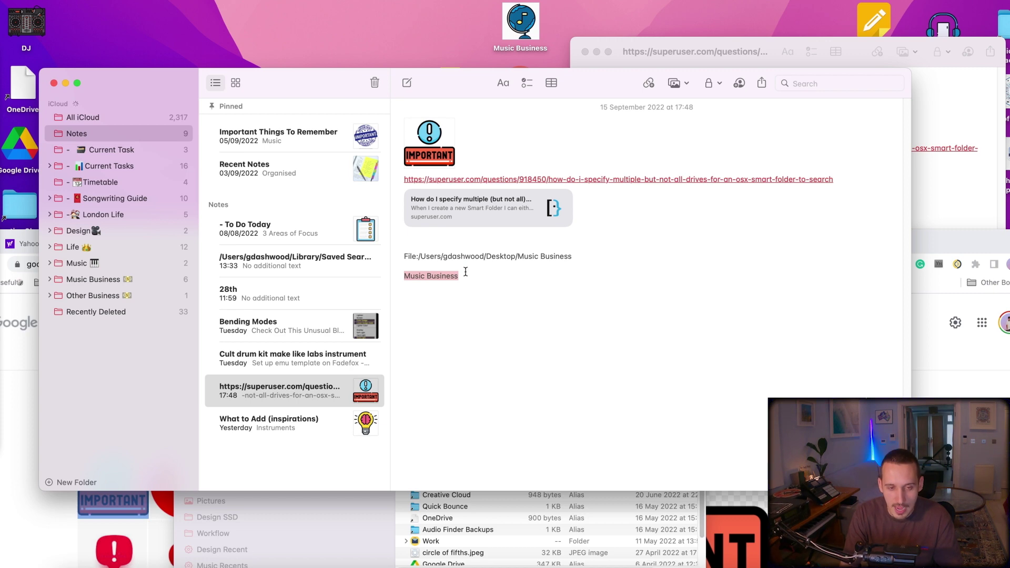
key("super+k")
type("File:/Users/gdashwood/Desktop/Music Business")
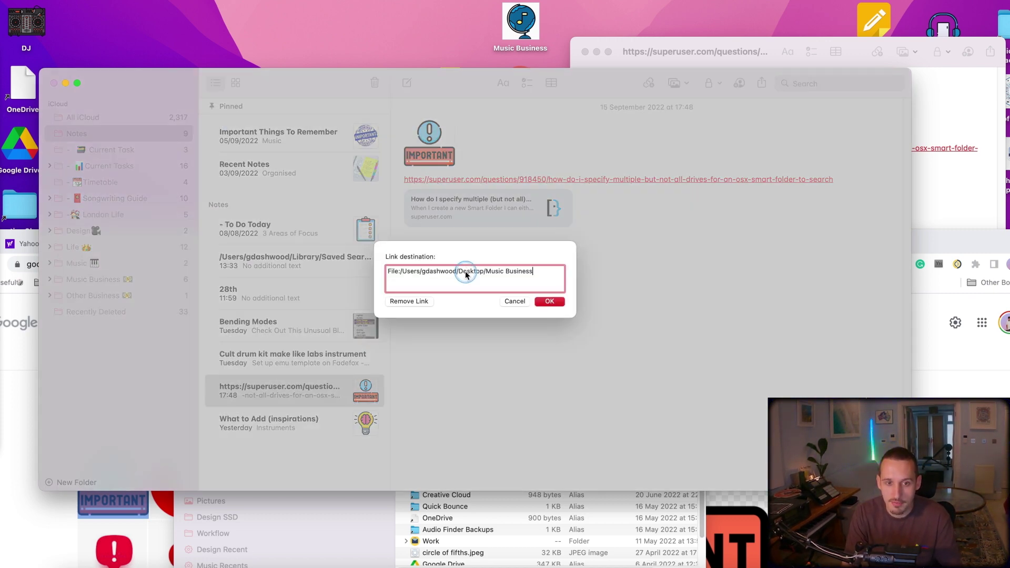
key("Return")
Test the Music Business link by opening it several times, closing the Finder window between tries.
left_click(474, 288)
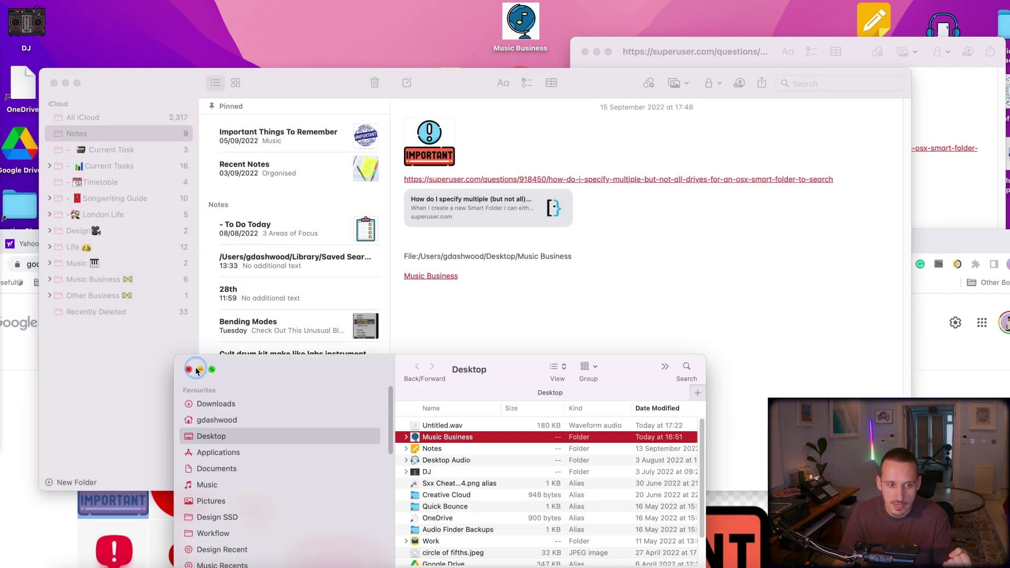
key("super+w")
left_click(458, 293)
left_click(440, 277)
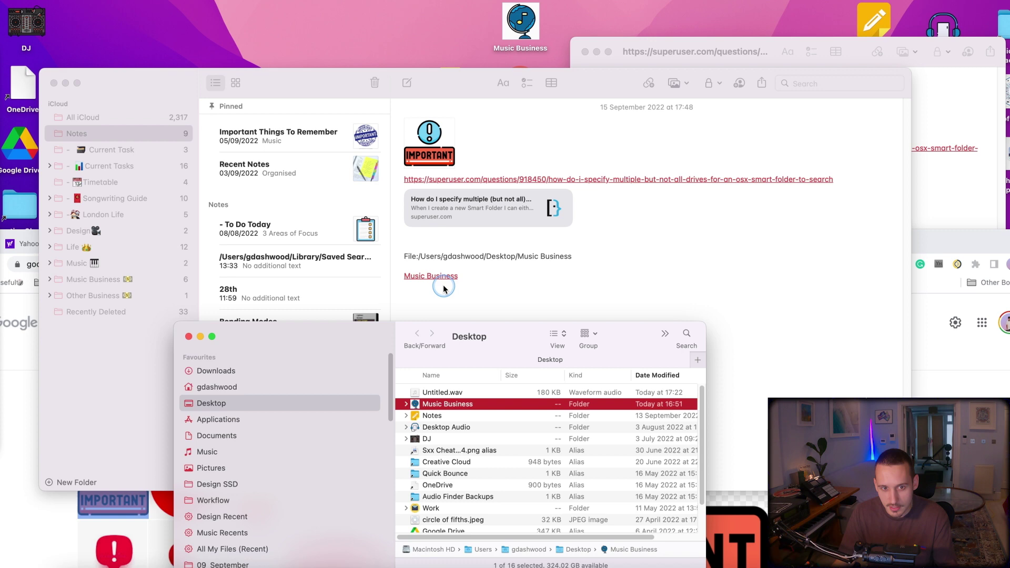
left_click(189, 340)
left_click(434, 279)
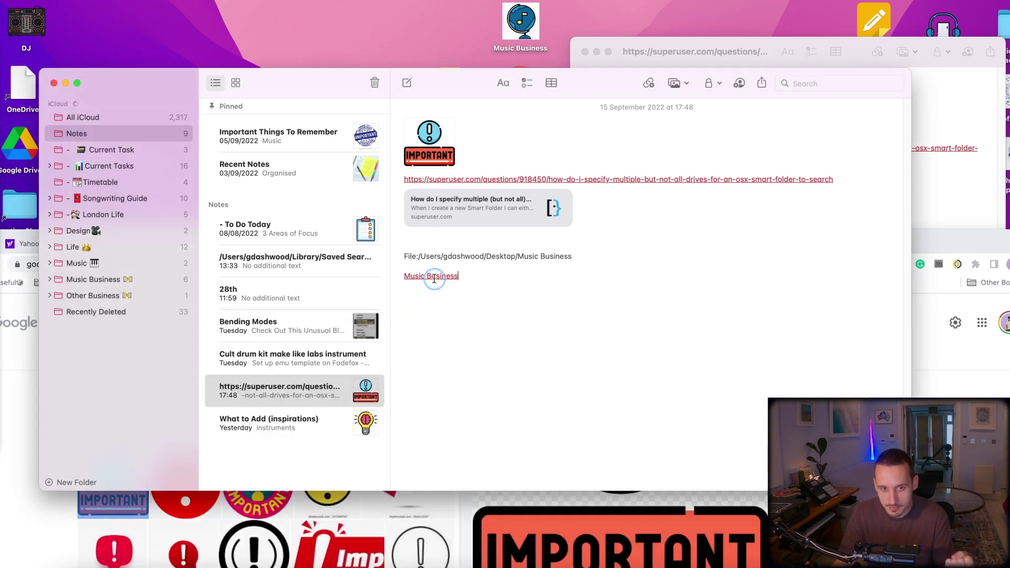
left_click(437, 281)
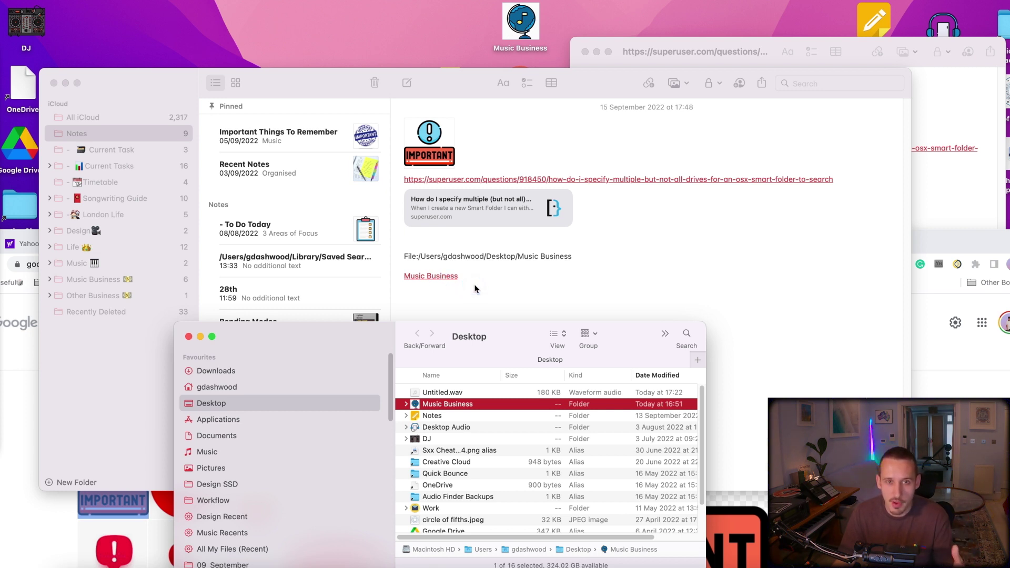
left_click(505, 285)
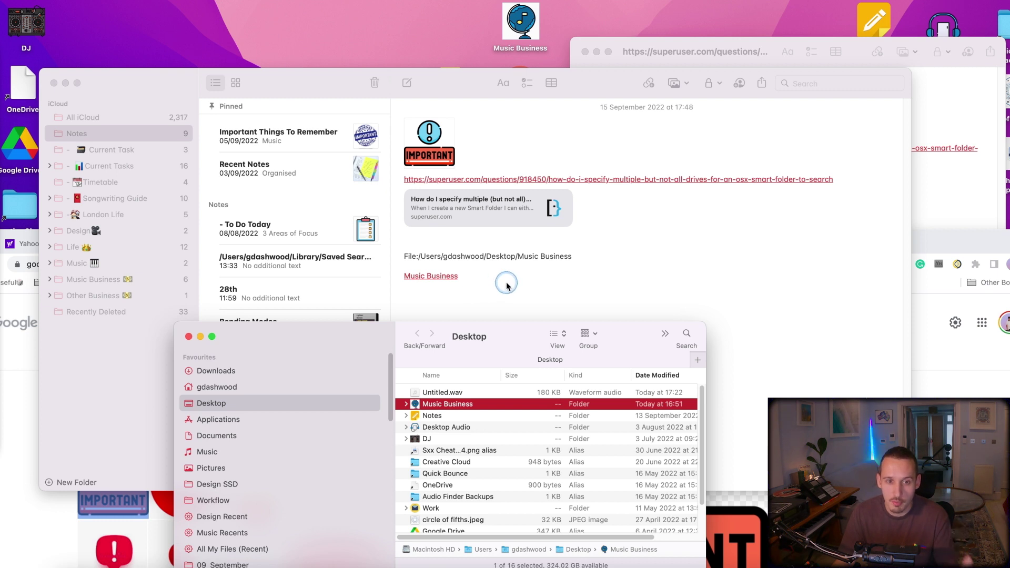
left_click(501, 292)
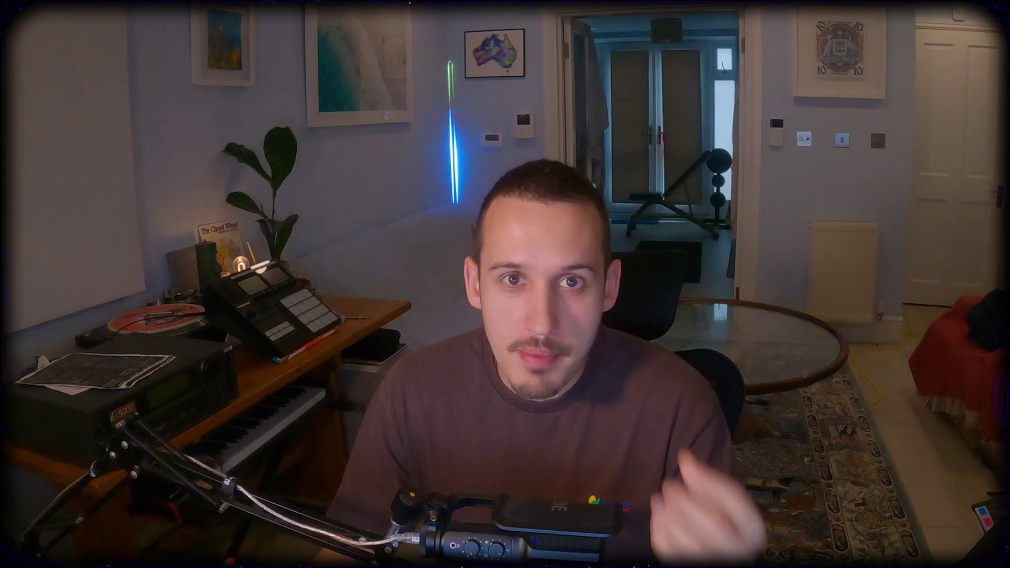